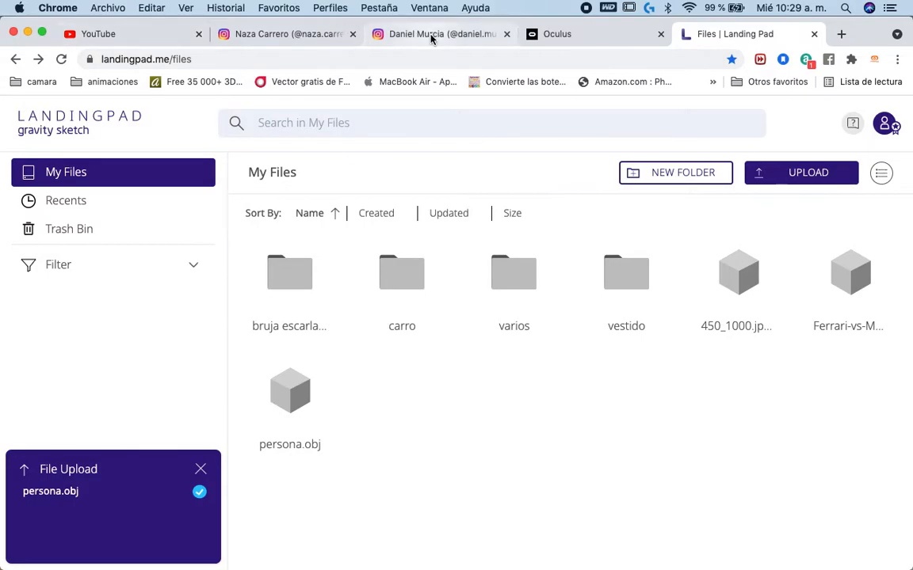
- Play the mixed-reality car modelling video in the open Instagram post and skim through its first half
{"action": "left_click", "coordinate": [282, 34]}
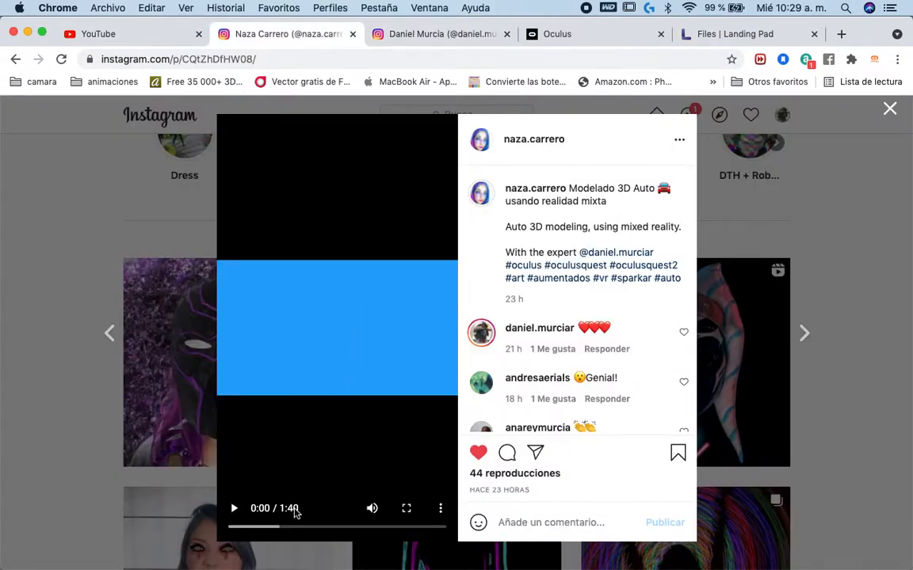
{"action": "left_click", "coordinate": [231, 508]}
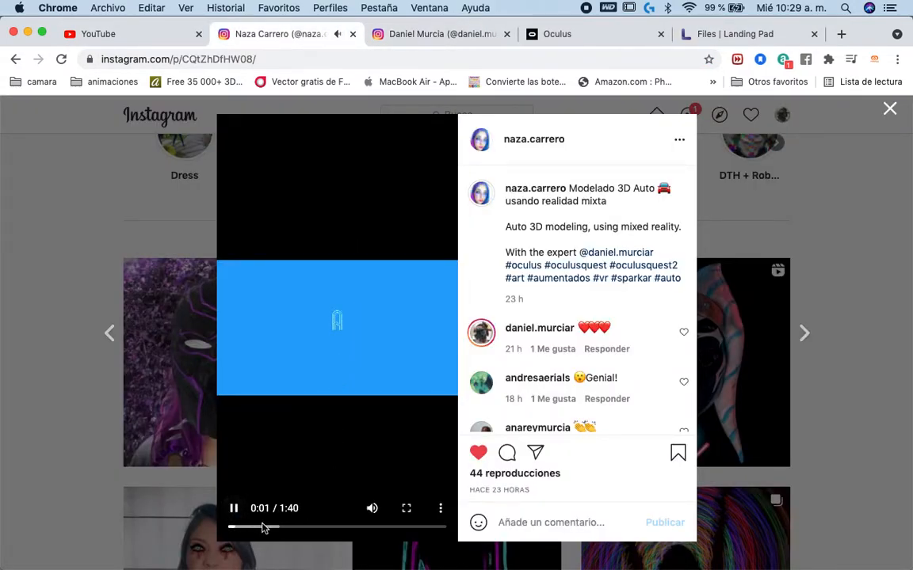
{"action": "left_click", "coordinate": [250, 528]}
{"action": "left_click", "coordinate": [265, 528]}
{"action": "left_click", "coordinate": [278, 529]}
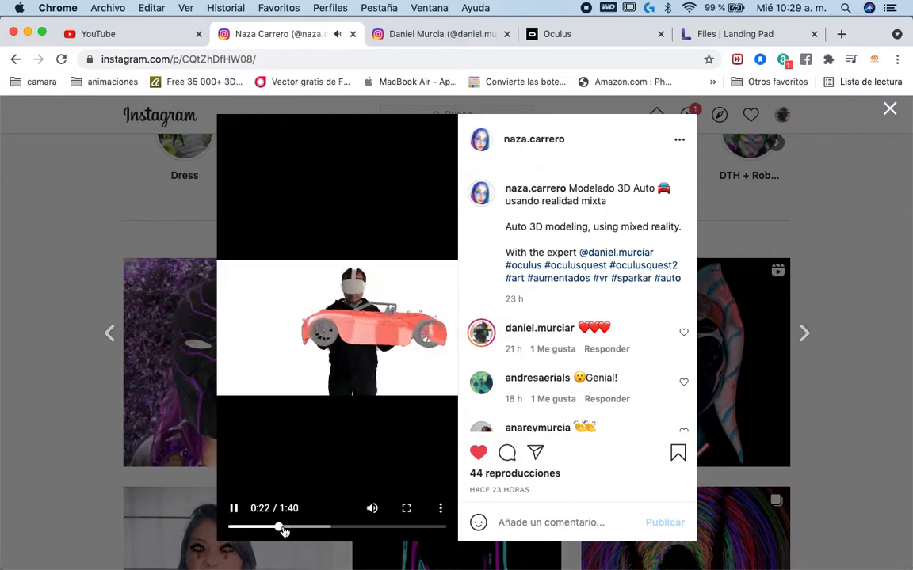
{"action": "left_click", "coordinate": [290, 529]}
{"action": "left_click", "coordinate": [307, 529]}
{"action": "left_click", "coordinate": [321, 529]}
{"action": "left_click", "coordinate": [340, 528]}
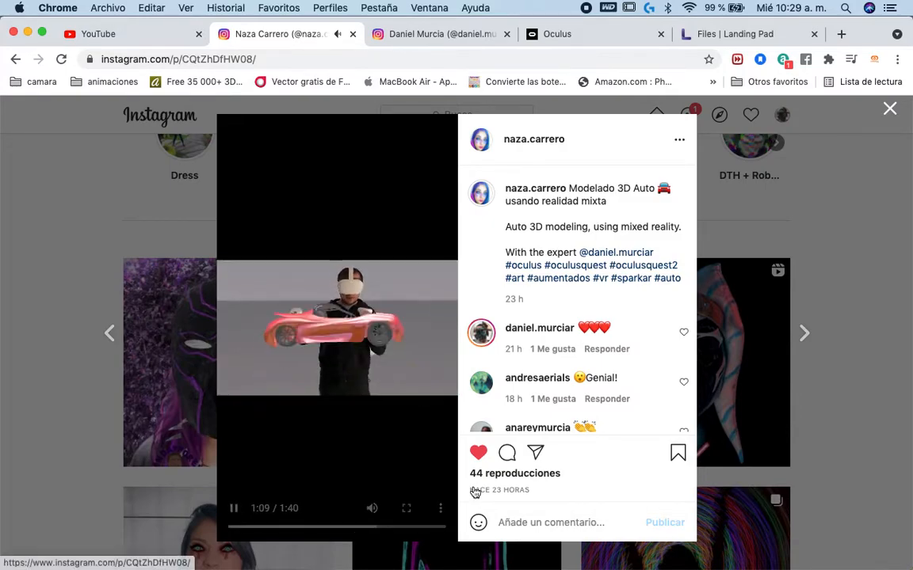
- View the car video full screen, skip towards its ending, mute it, leave full screen and pause at 1:39
{"action": "left_click", "coordinate": [403, 524]}
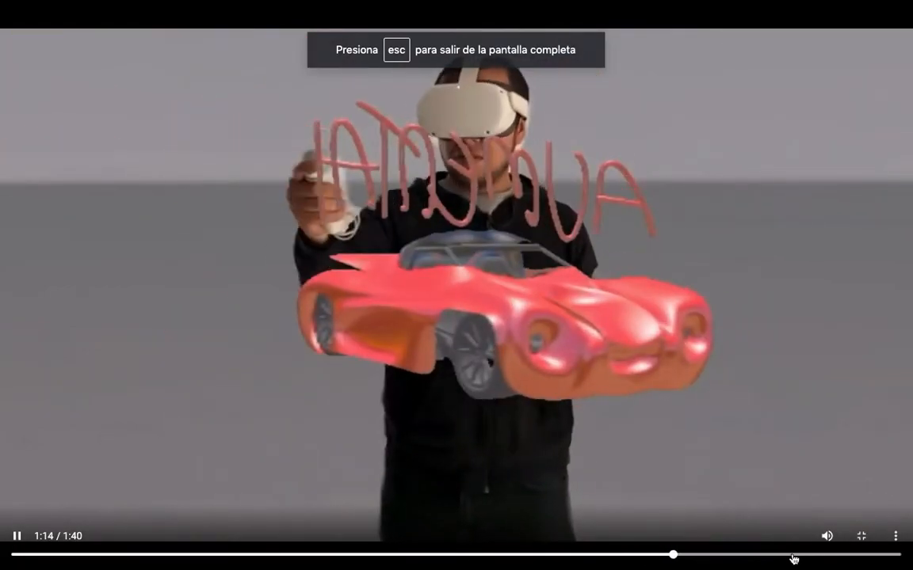
{"action": "left_click", "coordinate": [793, 559]}
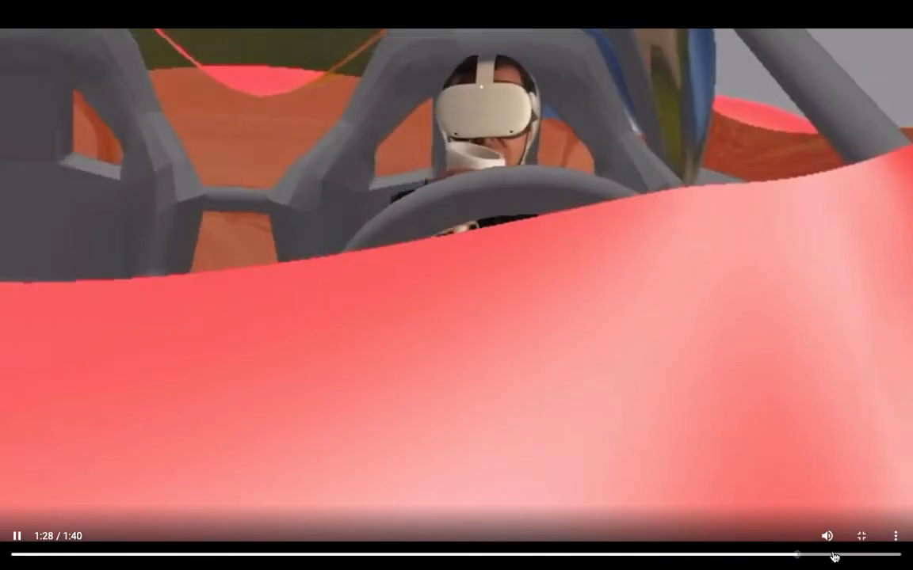
{"action": "left_click", "coordinate": [826, 553]}
{"action": "left_click", "coordinate": [862, 555]}
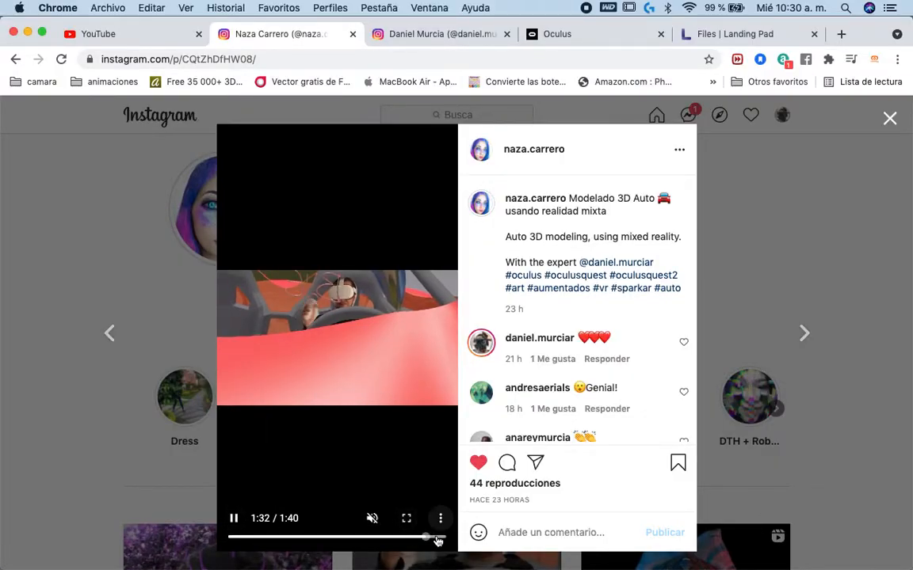
{"action": "left_click", "coordinate": [439, 538]}
{"action": "left_click", "coordinate": [236, 519]}
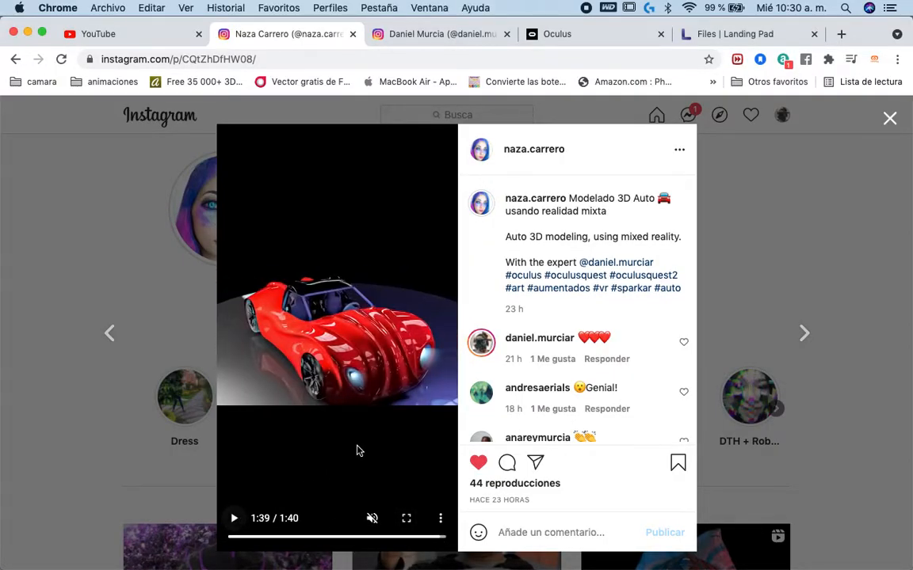
- Switch to Finder and preview the car render 3.jpg in the carro folder
{"action": "key", "text": "ctrl+Up"}
{"action": "left_click", "coordinate": [198, 210]}
{"action": "left_click", "coordinate": [230, 141]}
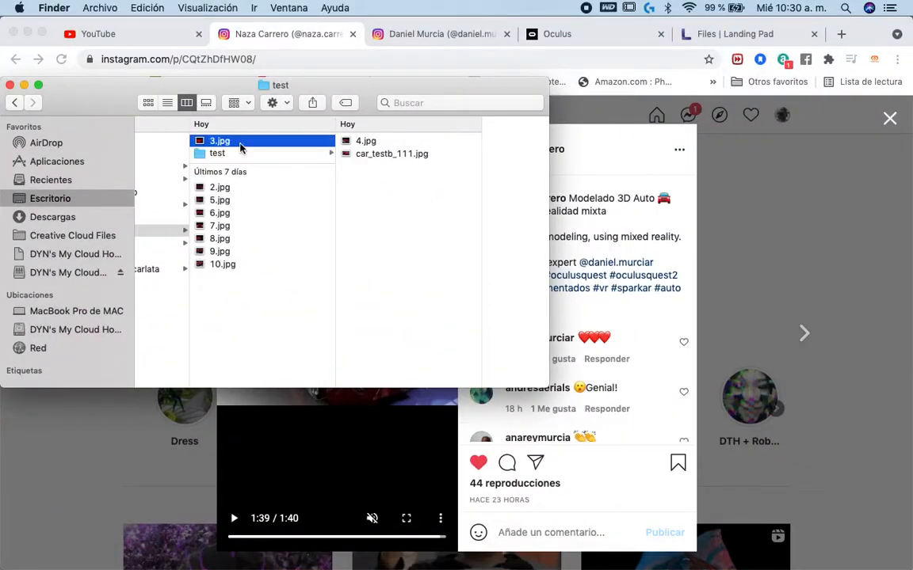
{"action": "key", "text": "space"}
- Look through the car renders from 2.jpg to 10.jpg in Quick Look and close the preview
{"action": "key", "text": "space"}
{"action": "left_click", "coordinate": [226, 187]}
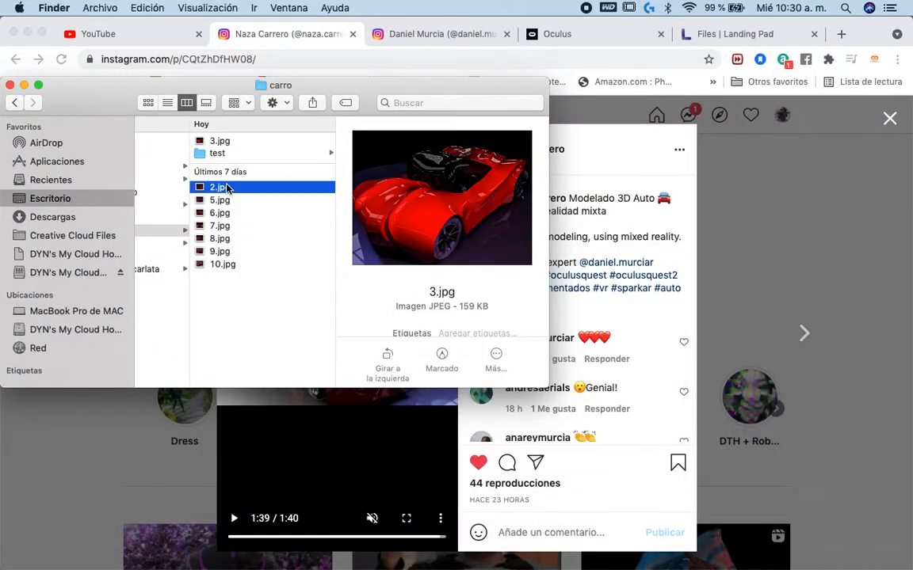
{"action": "key", "text": "space"}
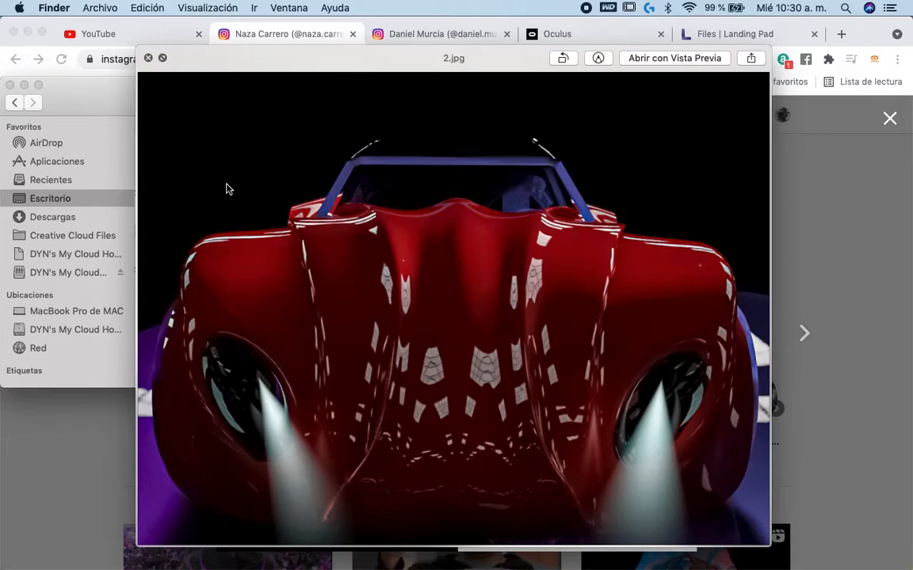
{"action": "key", "text": "Down"}
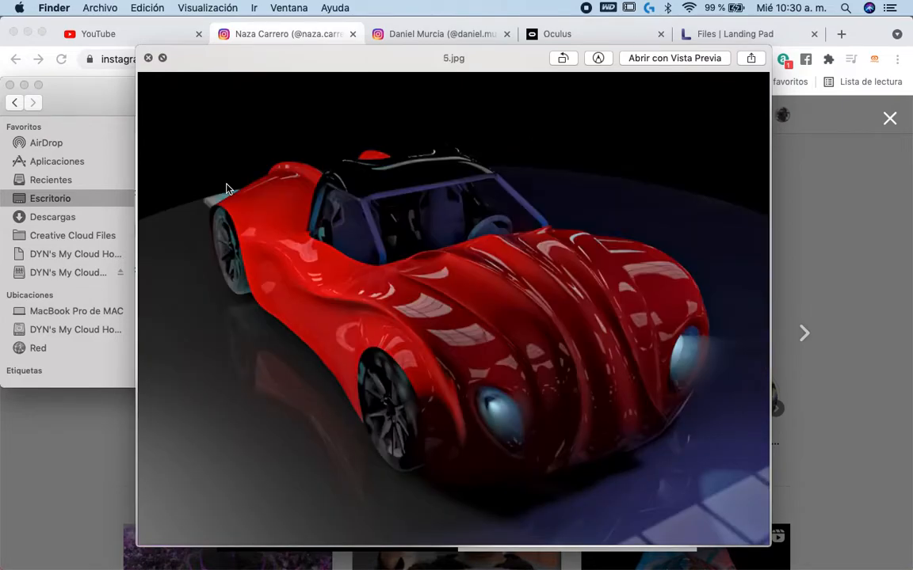
{"action": "key", "text": "Down"}
{"action": "key", "text": "Down"}
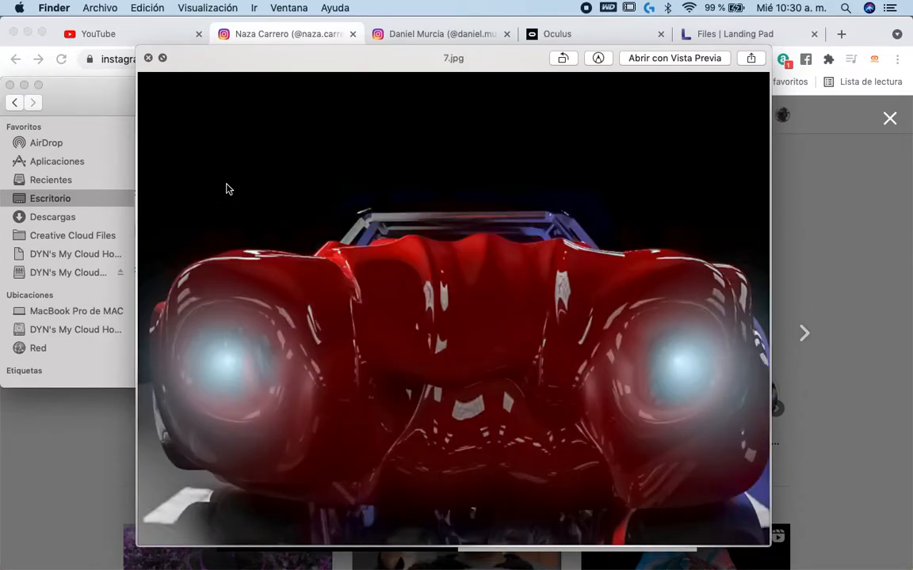
{"action": "key", "text": "Down"}
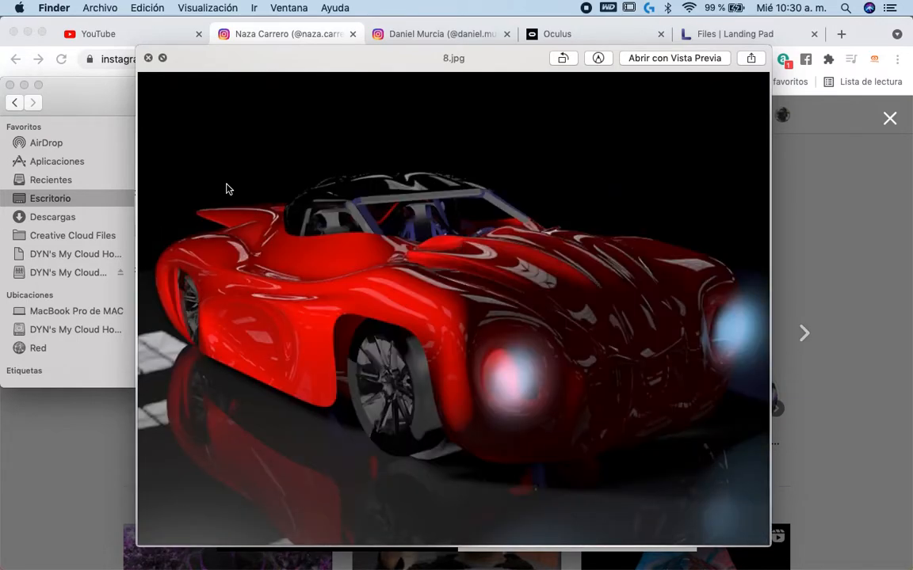
{"action": "key", "text": "Down"}
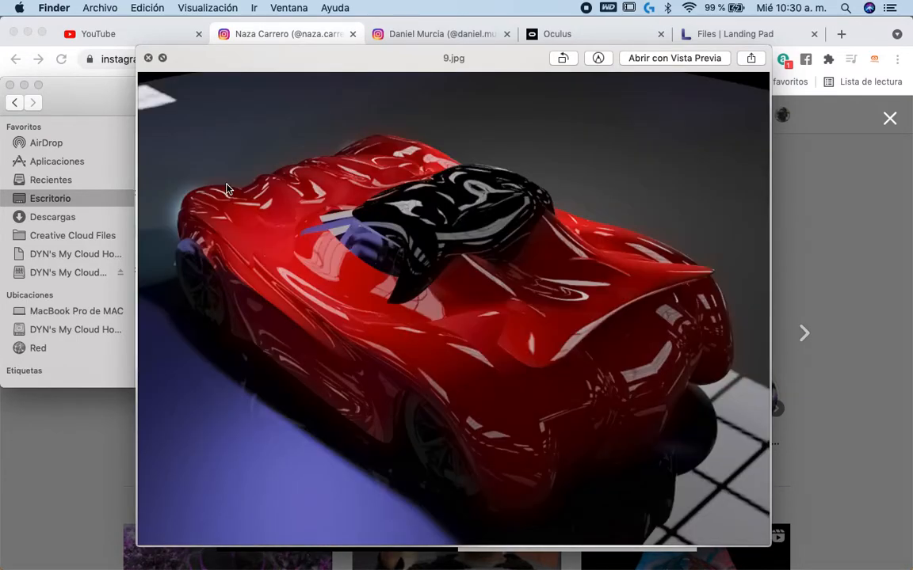
{"action": "key", "text": "Down"}
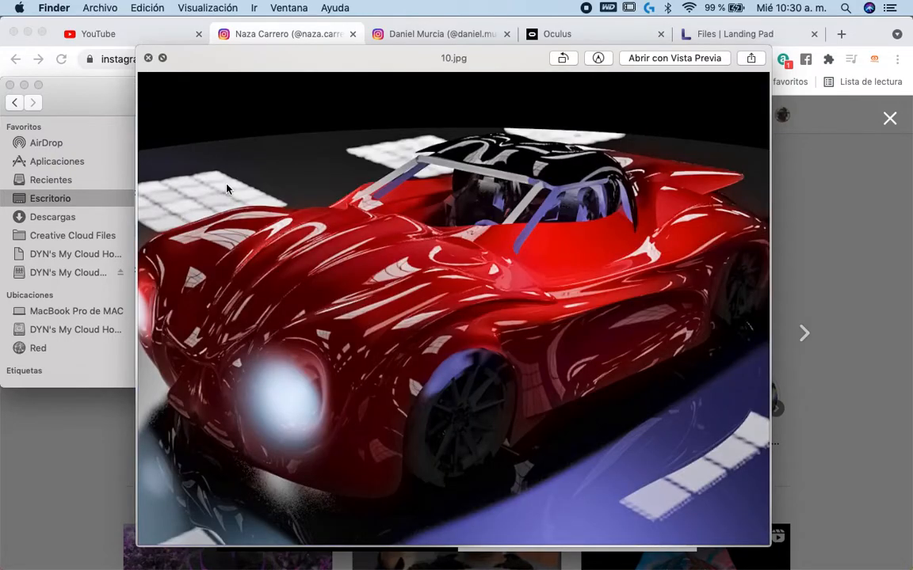
{"action": "left_click", "coordinate": [147, 57]}
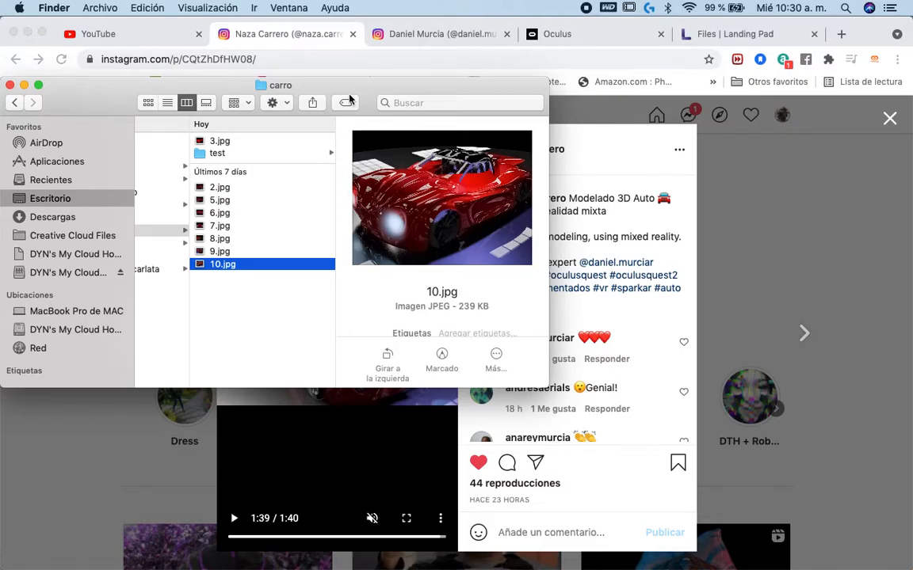
- Return to Chrome, close the car video post, and look over the creator's and the collaborator's Instagram profiles
{"action": "left_click", "coordinate": [754, 188]}
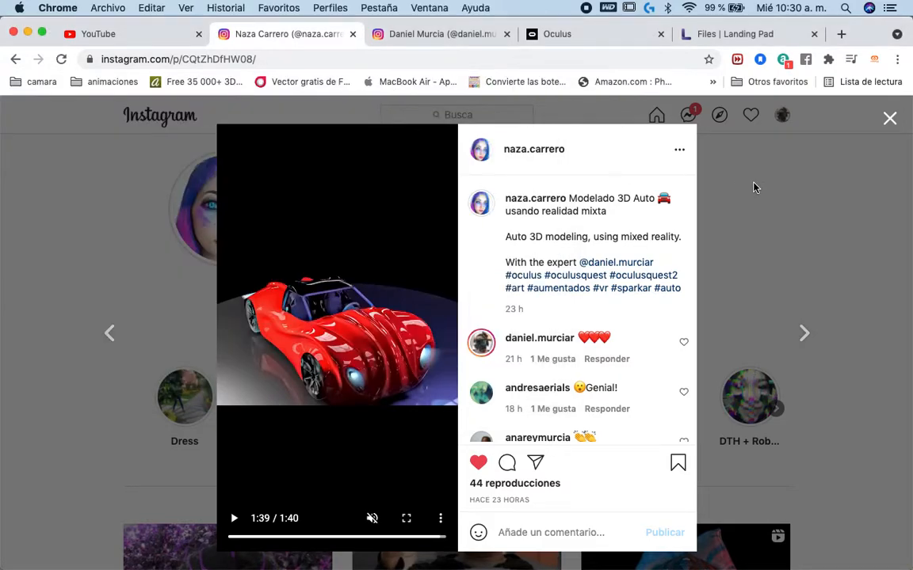
{"action": "left_click", "coordinate": [889, 119]}
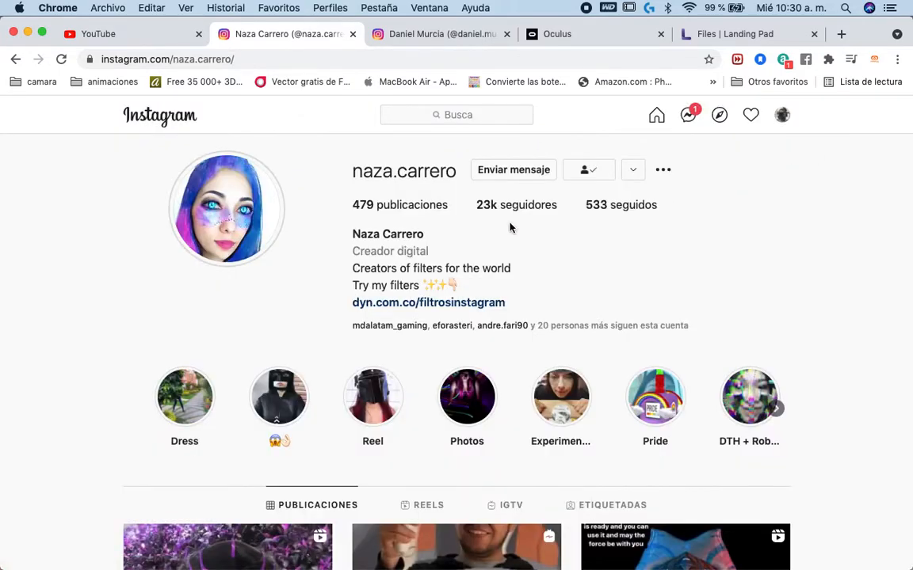
{"action": "scroll", "coordinate": [422, 311], "scroll_direction": "down", "scroll_amount": 3}
{"action": "scroll", "coordinate": [422, 311], "scroll_direction": "up", "scroll_amount": 3}
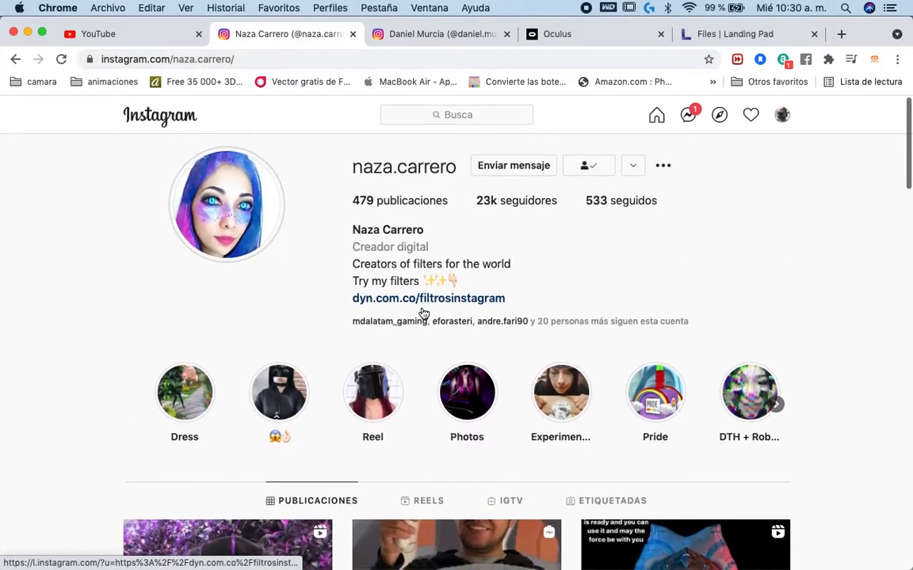
{"action": "scroll", "coordinate": [412, 341], "scroll_direction": "down", "scroll_amount": 3}
{"action": "scroll", "coordinate": [368, 218], "scroll_direction": "up", "scroll_amount": 4}
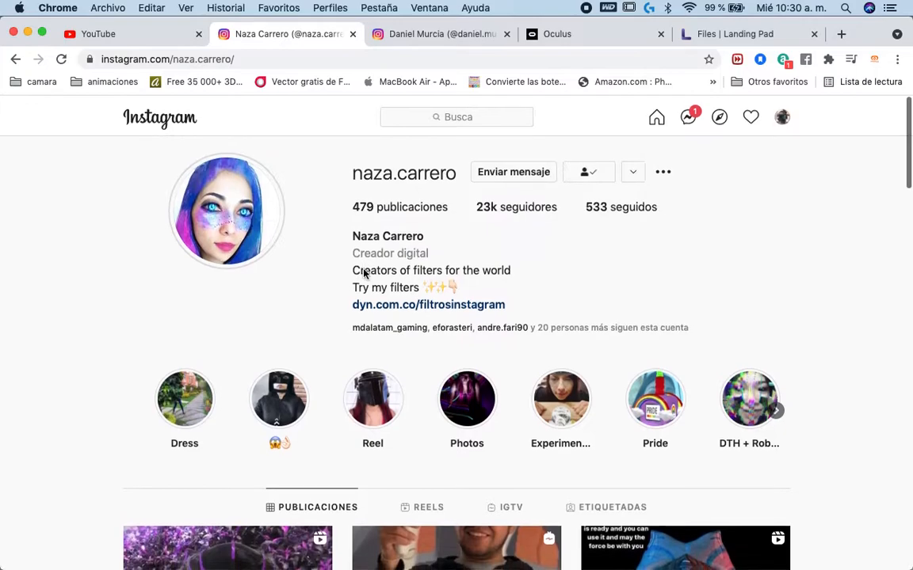
{"action": "left_click", "coordinate": [438, 35]}
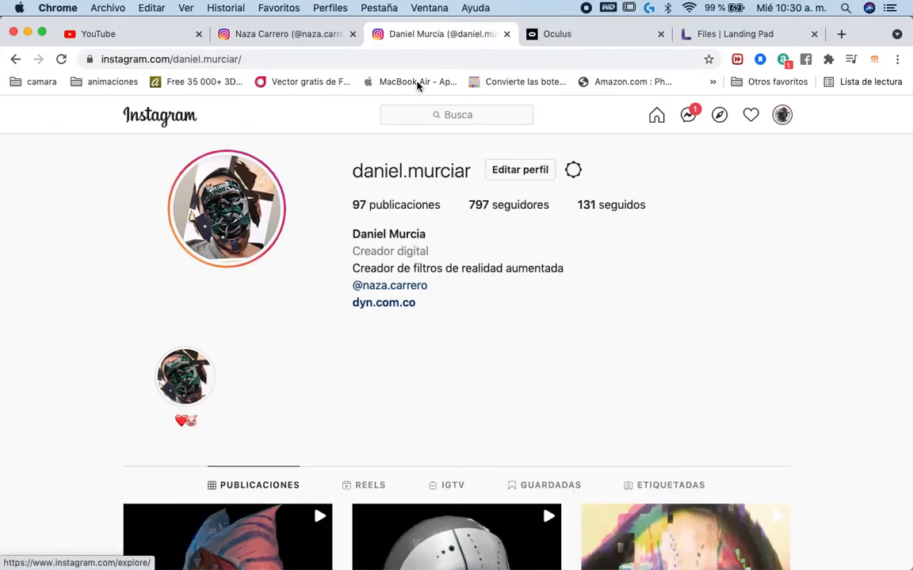
- Search YouTube for the creator's name with "aumentados" and open the Aumentados channel
{"action": "left_click", "coordinate": [111, 36]}
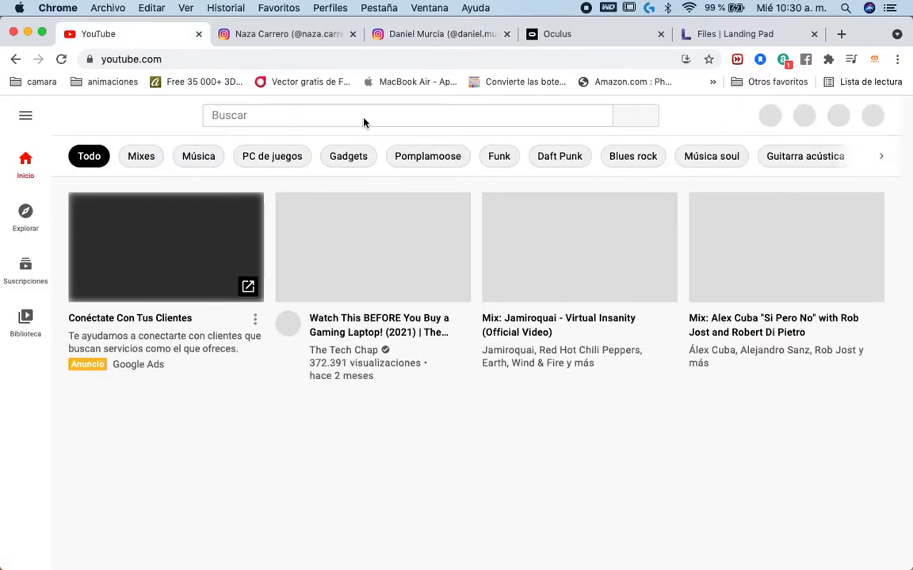
{"action": "left_click", "coordinate": [364, 117]}
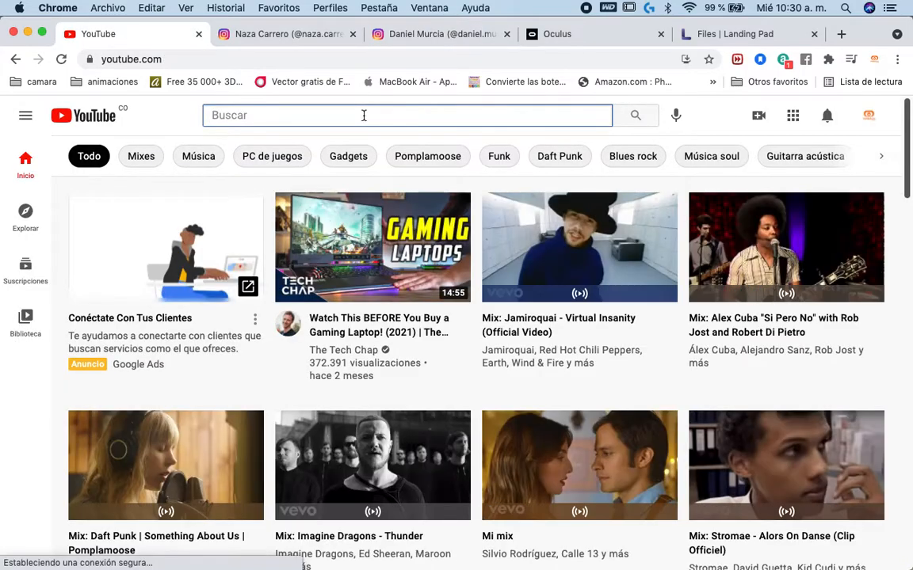
{"action": "type", "text": "a"}
{"action": "key", "text": "BackSpace"}
{"action": "type", "text": "naza"}
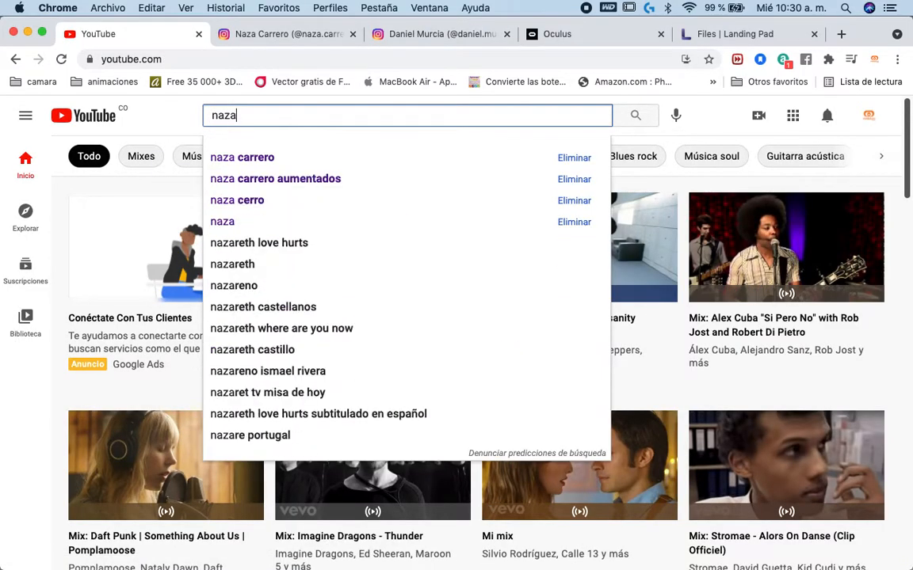
{"action": "left_click", "coordinate": [335, 181]}
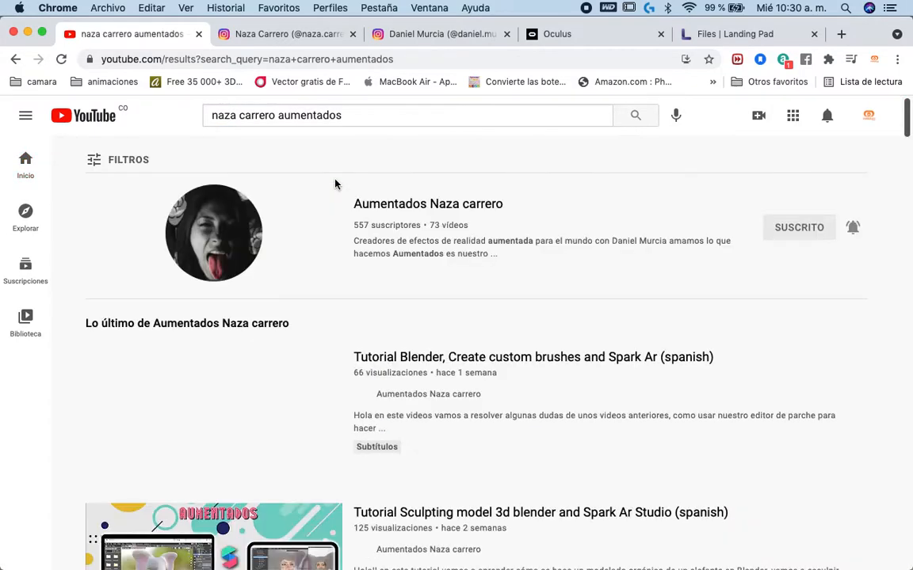
{"action": "left_click", "coordinate": [428, 208]}
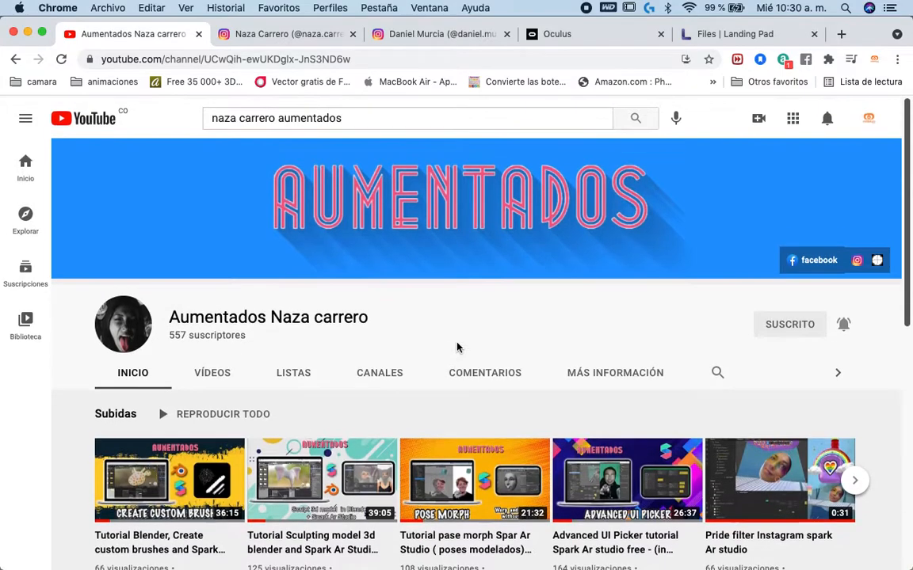
- Switch to QuickTime Player and bring the webcam video recording window in front of the dress photos
{"action": "key", "text": "ctrl+Right"}
{"action": "key", "text": "ctrl+Right"}
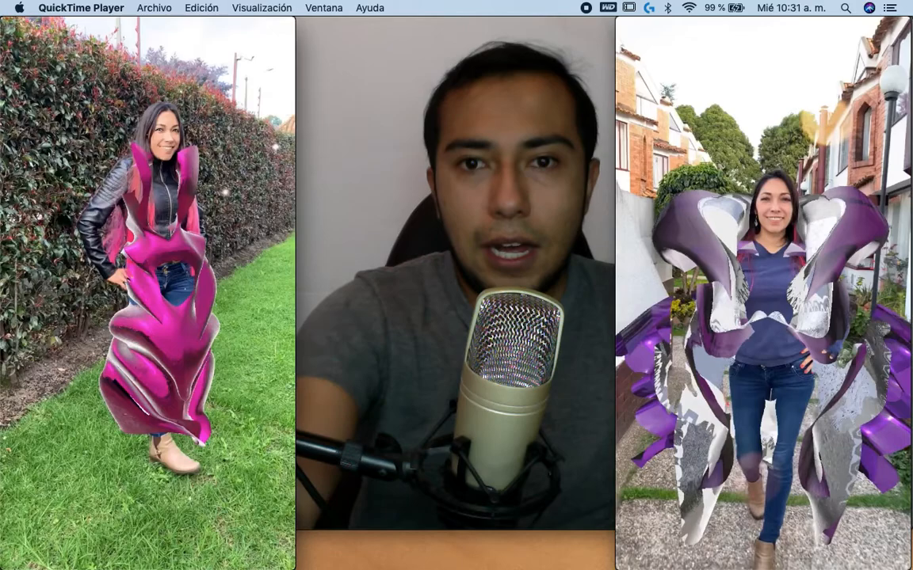
{"action": "left_click", "coordinate": [573, 264]}
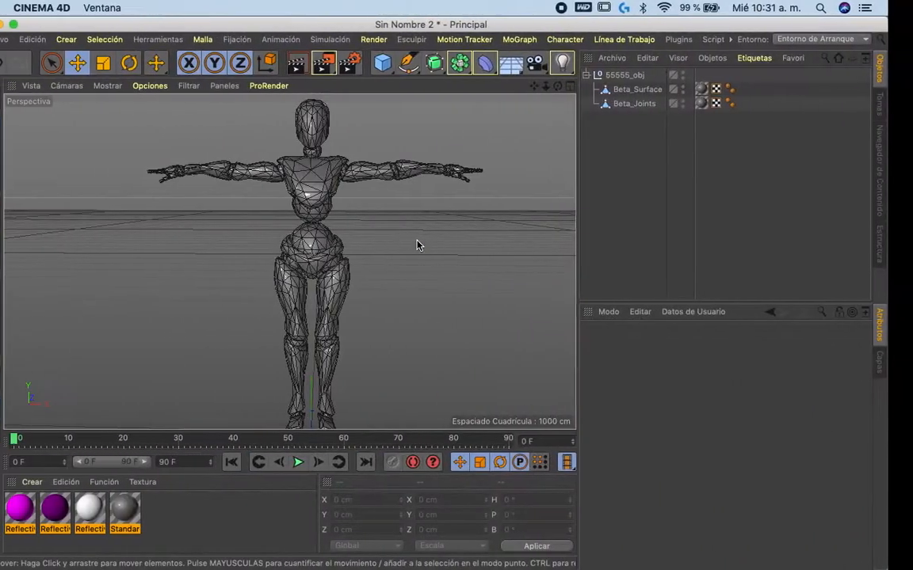
- Return to Chrome and read the headset casting instructions on the oculus.com/casting page
{"action": "key", "text": "ctrl+Left"}
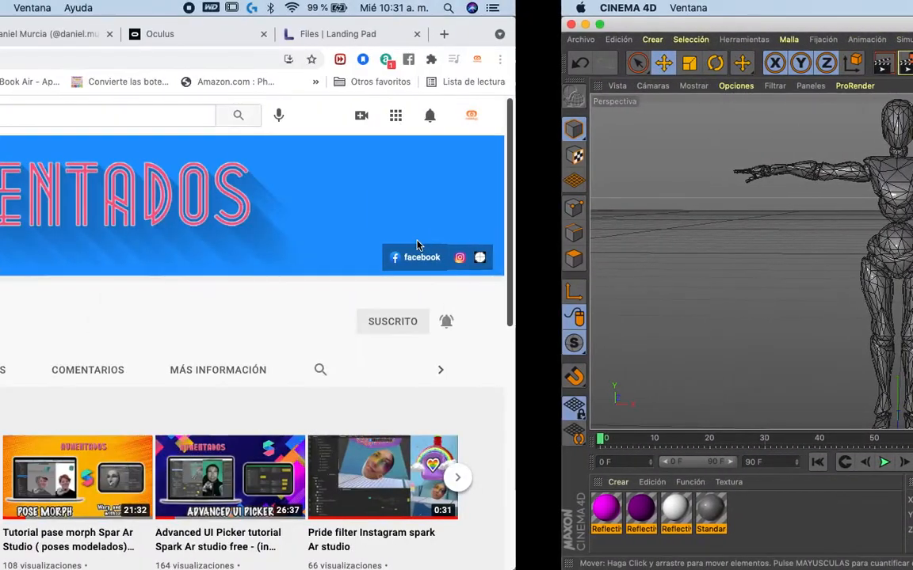
{"action": "left_click", "coordinate": [607, 42]}
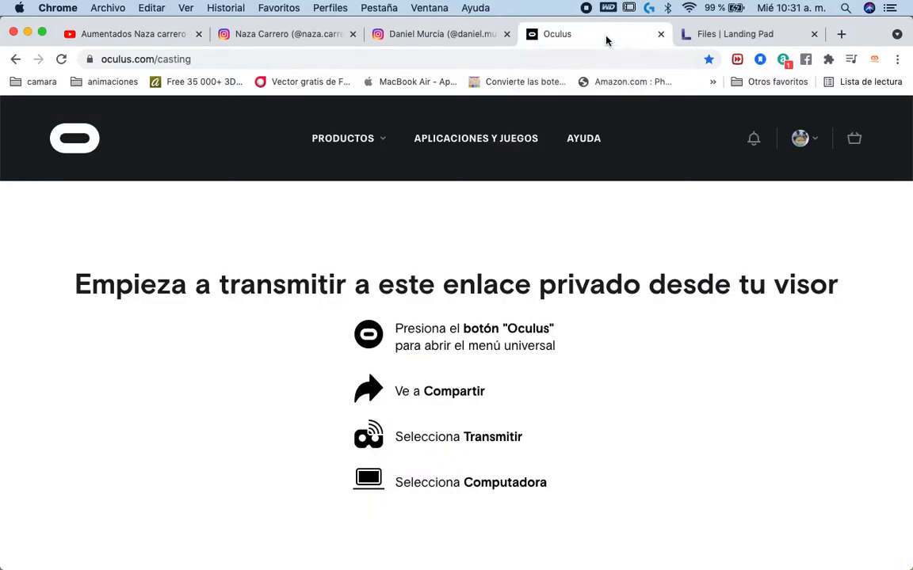
{"action": "scroll", "coordinate": [509, 382], "scroll_direction": "down", "scroll_amount": 3}
{"action": "scroll", "coordinate": [507, 378], "scroll_direction": "up", "scroll_amount": 3}
{"action": "scroll", "coordinate": [508, 383], "scroll_direction": "down", "scroll_amount": 2}
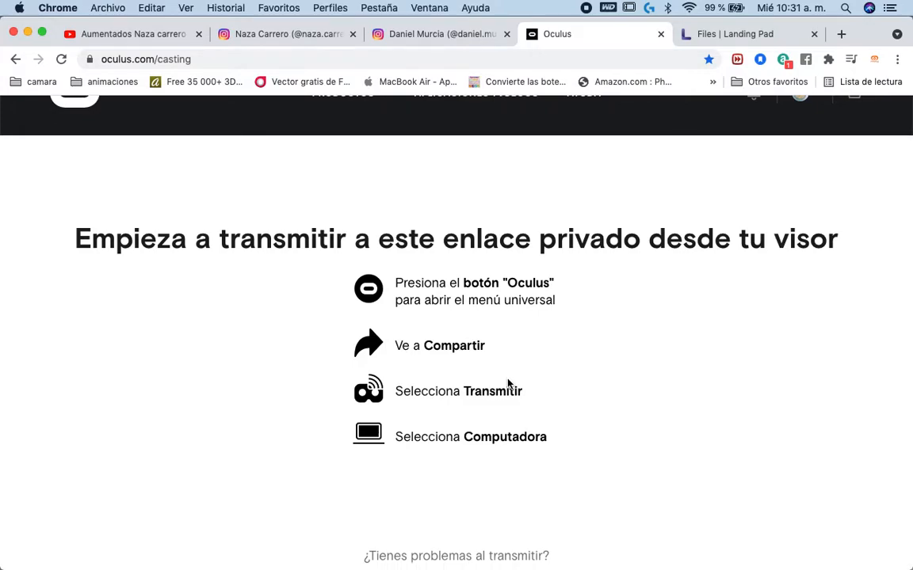
{"action": "scroll", "coordinate": [508, 384], "scroll_direction": "down", "scroll_amount": 3}
{"action": "scroll", "coordinate": [509, 384], "scroll_direction": "up", "scroll_amount": 1}
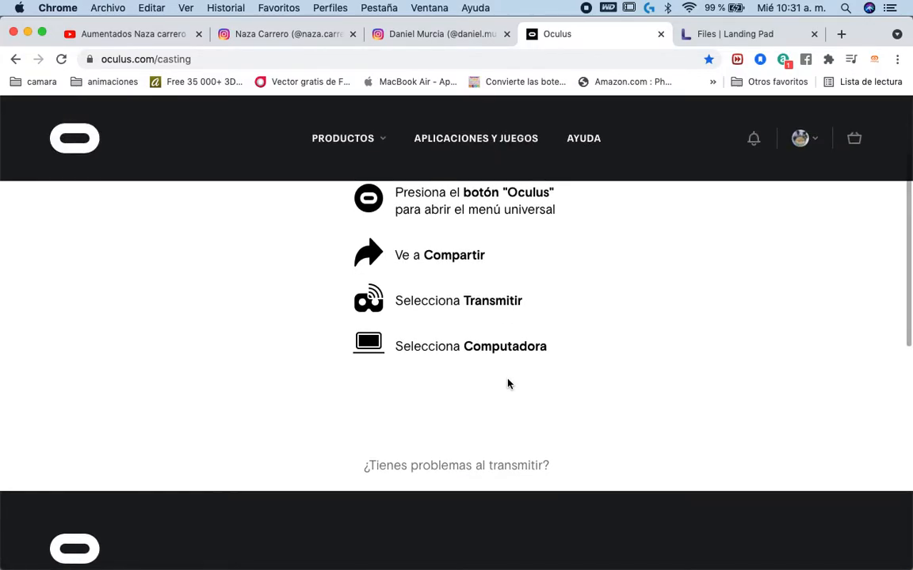
{"action": "scroll", "coordinate": [509, 384], "scroll_direction": "up", "scroll_amount": 2}
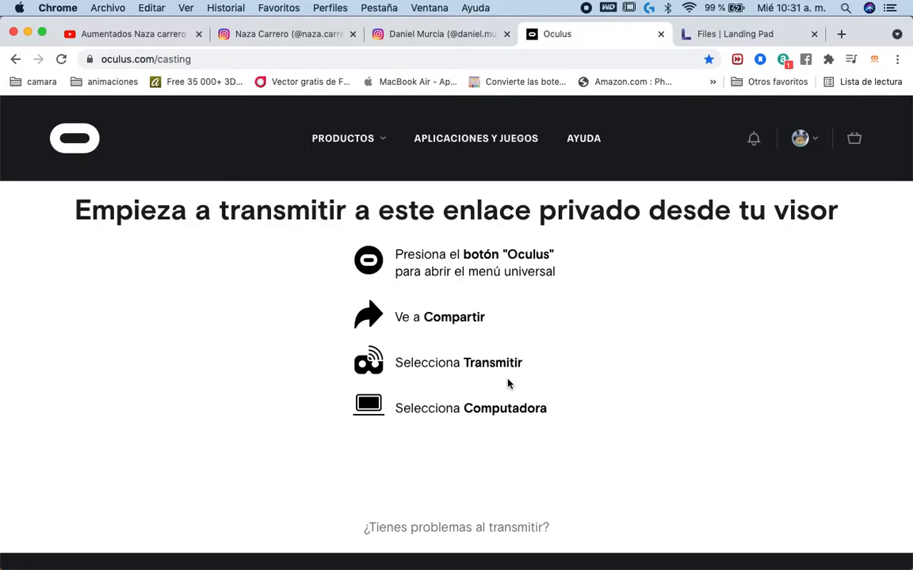
- Open the Gravity Sketch Landing Pad and look over My Files, returning from the vestido folder to the file list
{"action": "key", "text": "ctrl+Right"}
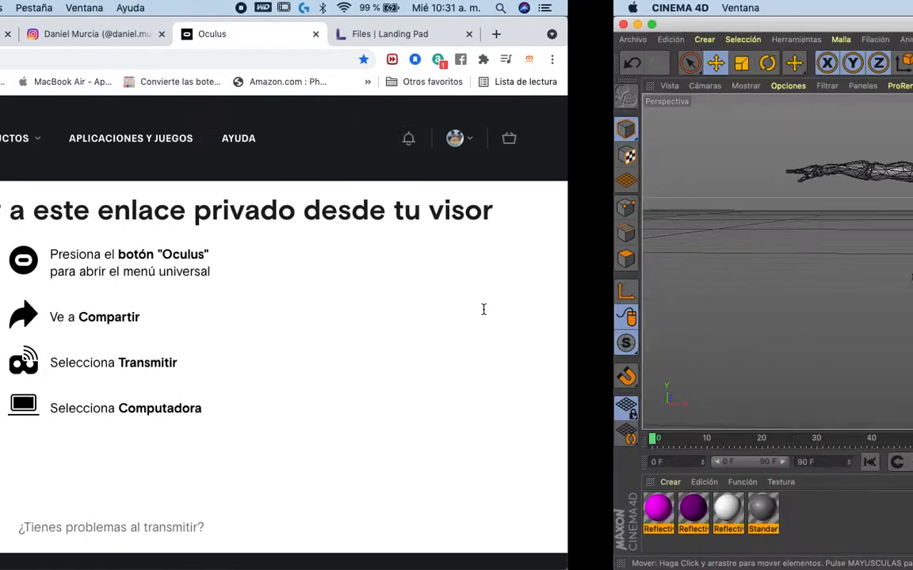
{"action": "key", "text": "ctrl+Left"}
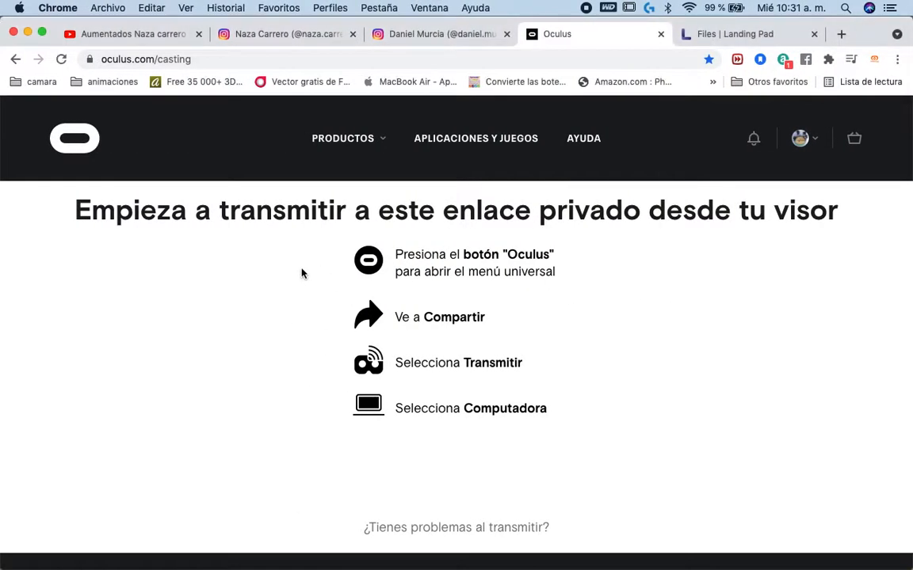
{"action": "left_click", "coordinate": [744, 35]}
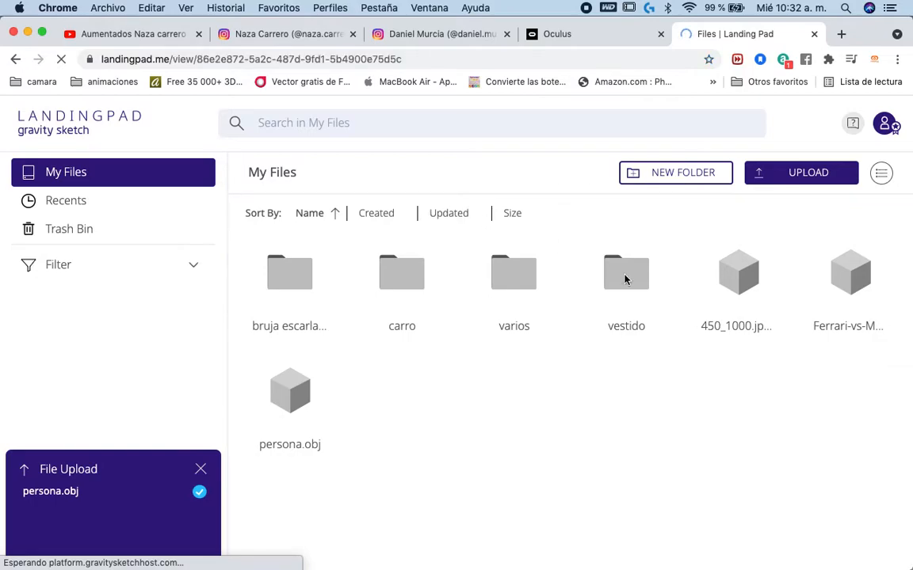
{"action": "left_click", "coordinate": [15, 58]}
- Switch to Cinema 4D and orbit around the mannequin to view it from an angle
{"action": "key", "text": "ctrl+Right"}
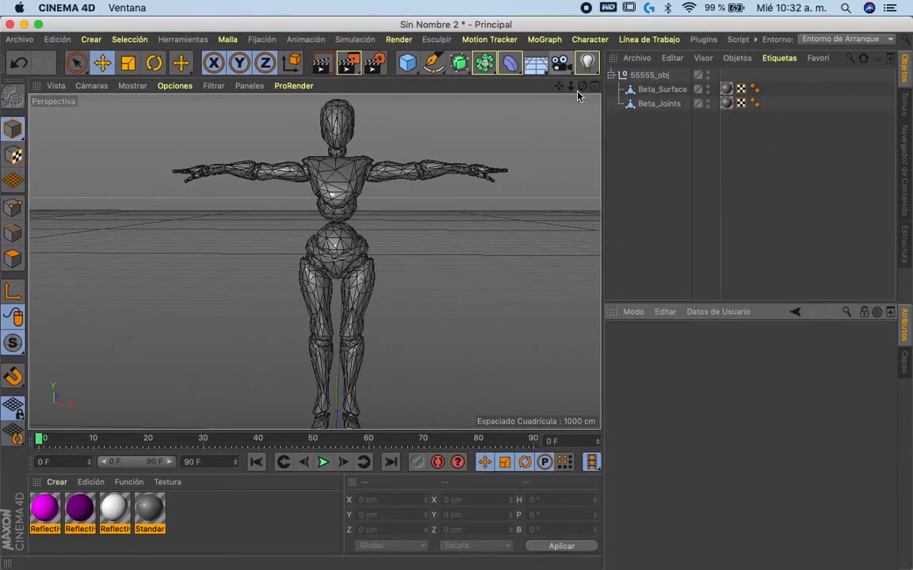
{"action": "left_click_drag", "start_coordinate": [583, 86], "coordinate": [538, 100]}
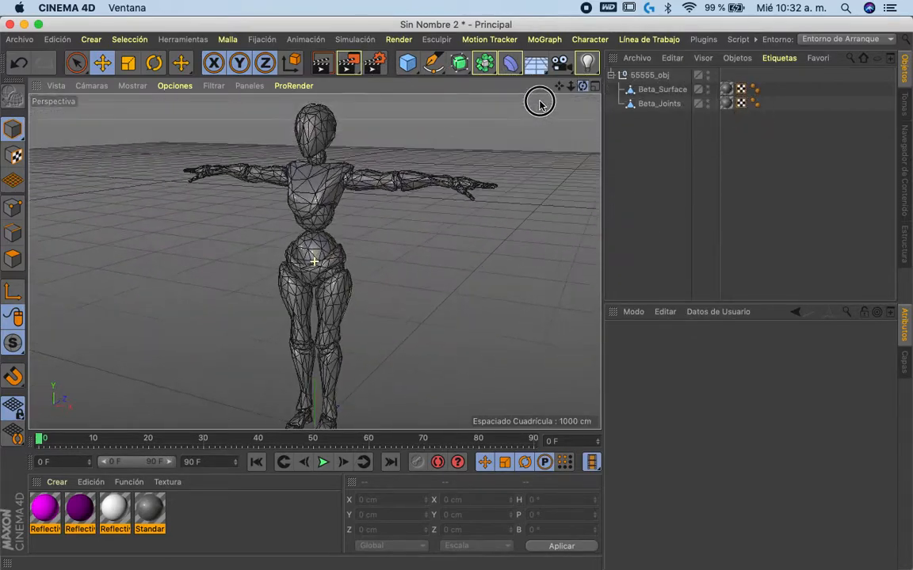
- Return to Chrome and open mixamo.com in a new tab to show its character and animation library
{"action": "key", "text": "ctrl+Left"}
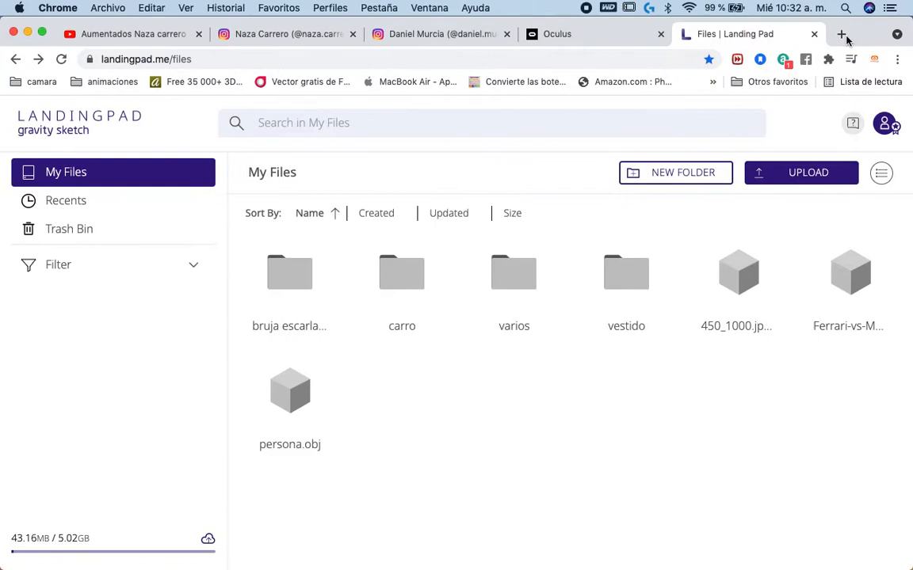
{"action": "left_click", "coordinate": [840, 36]}
{"action": "type", "text": "mix"}
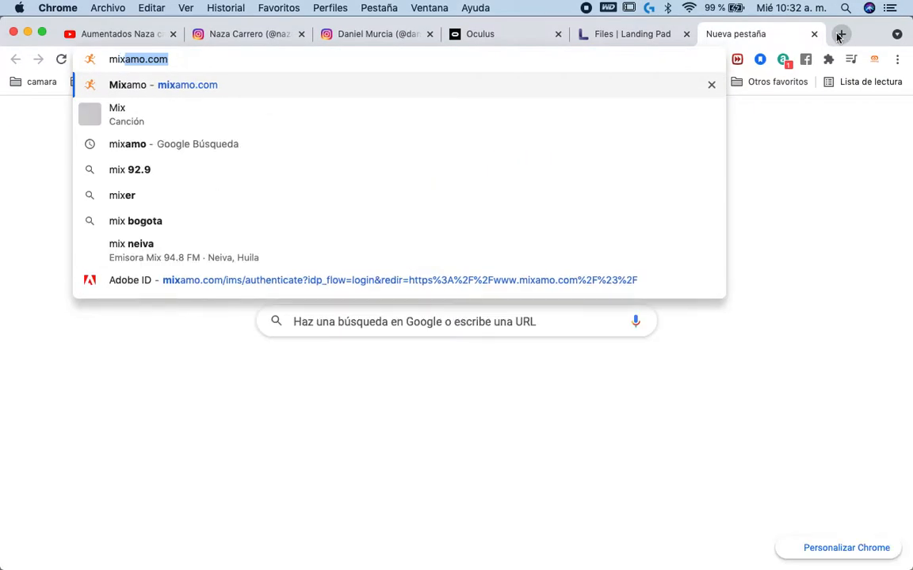
{"action": "key", "text": "BackSpace"}
{"action": "key", "text": "Up"}
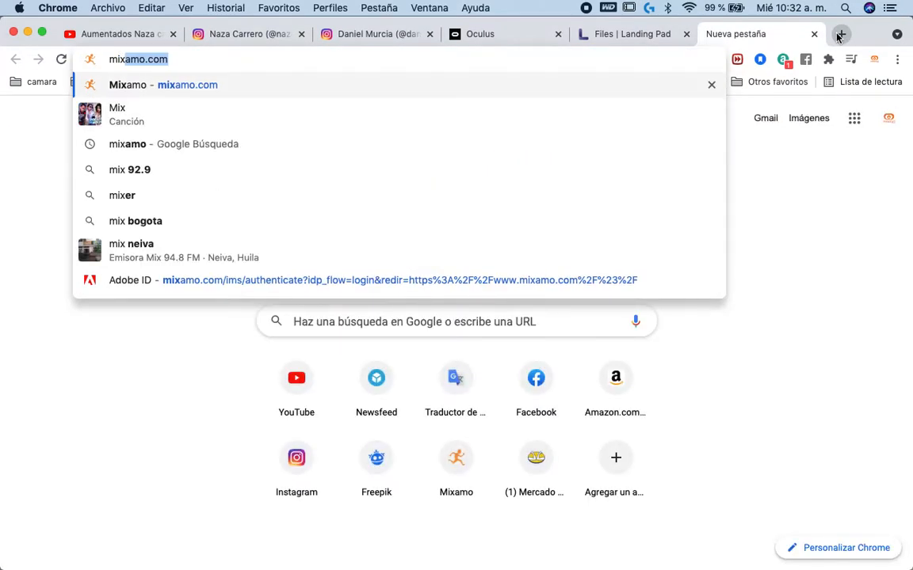
{"action": "key", "text": "Return"}
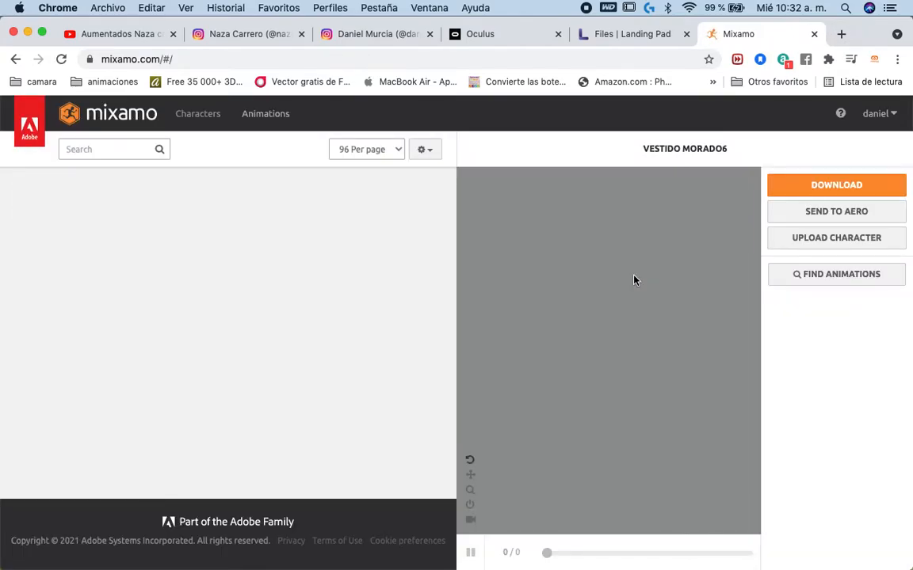
{"action": "left_click", "coordinate": [793, 218]}
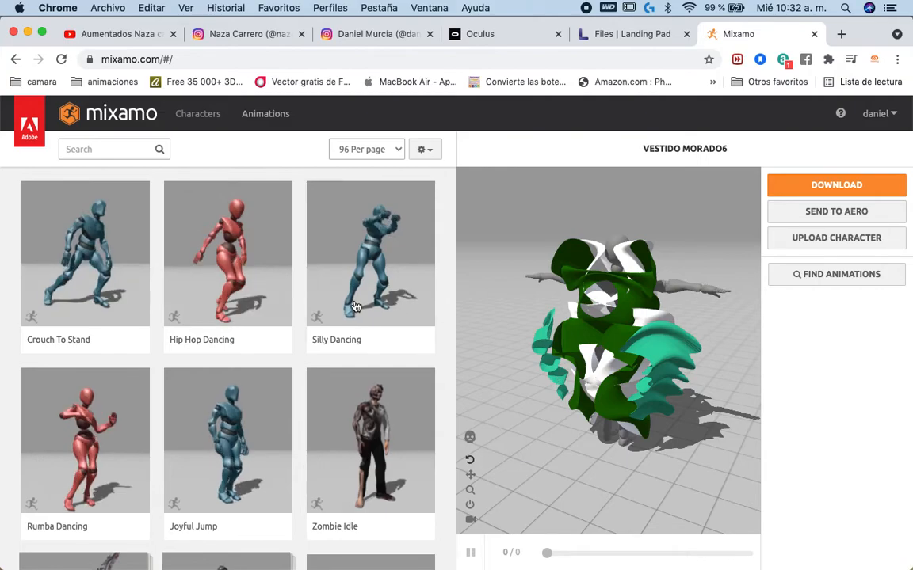
- Go back past the Landing Pad files to the oculus.com/casting page and reload it
{"action": "left_click", "coordinate": [645, 35]}
{"action": "left_click", "coordinate": [505, 35]}
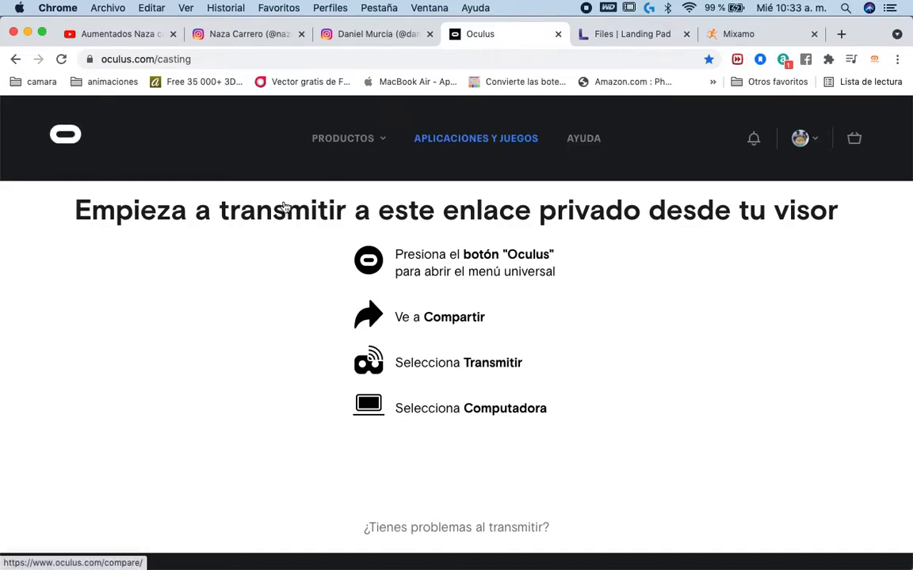
{"action": "scroll", "coordinate": [441, 333], "scroll_direction": "down", "scroll_amount": 2}
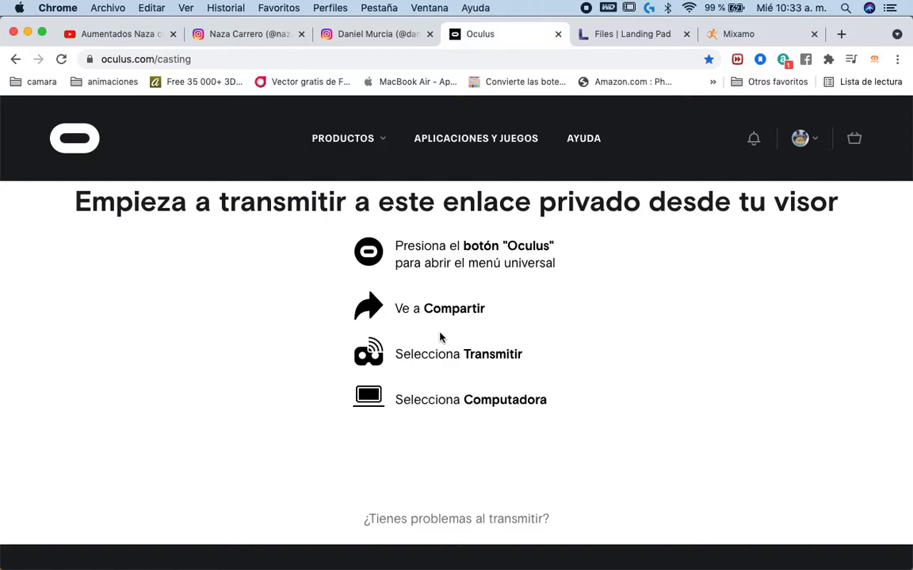
{"action": "left_click", "coordinate": [61, 60]}
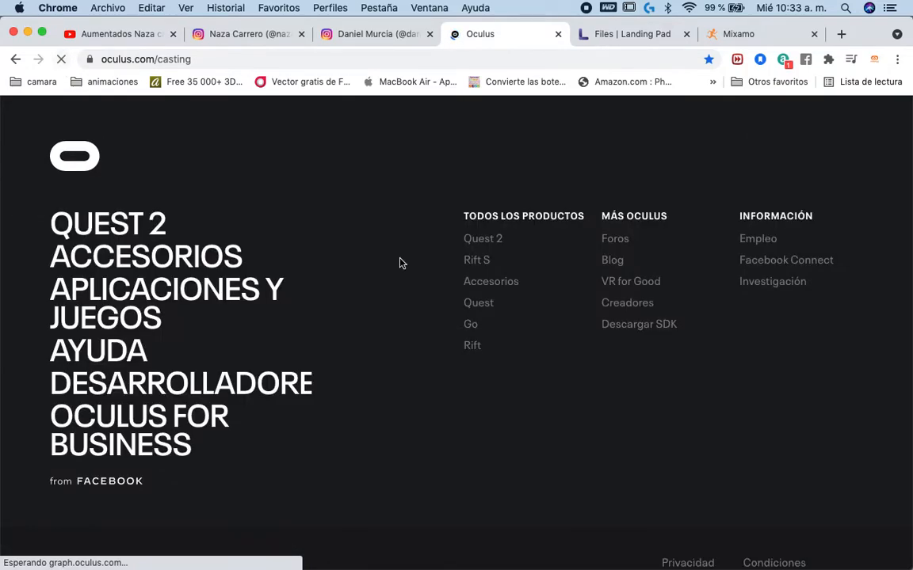
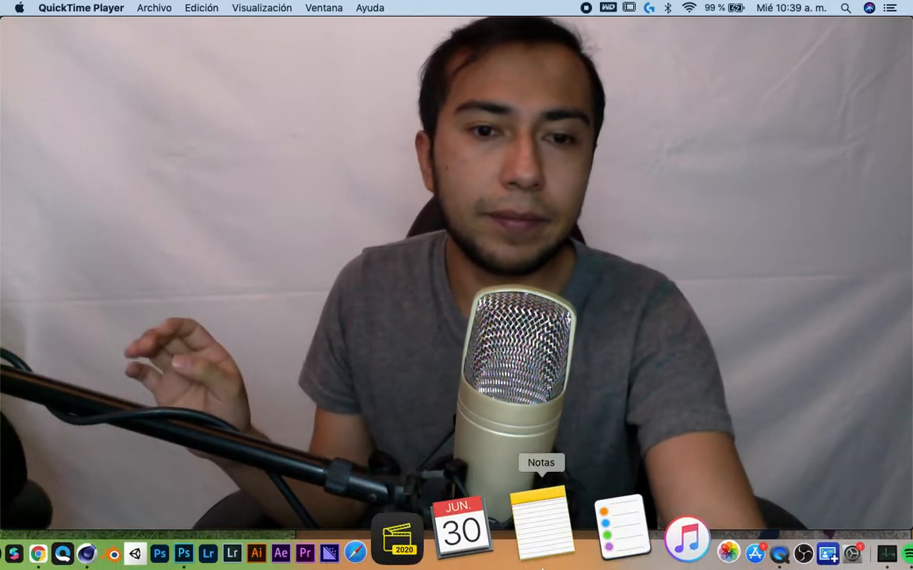
- Switch to Chrome and download vestido_123.zip from the Landing Pad's My Files into the desktop's 00 vestido folder
{"action": "left_click", "coordinate": [250, 539]}
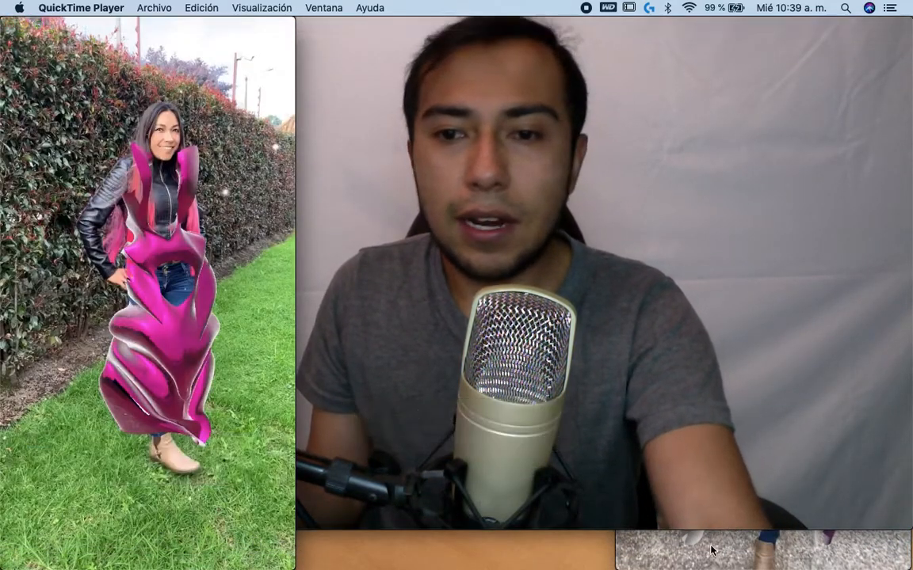
{"action": "left_click", "coordinate": [711, 549]}
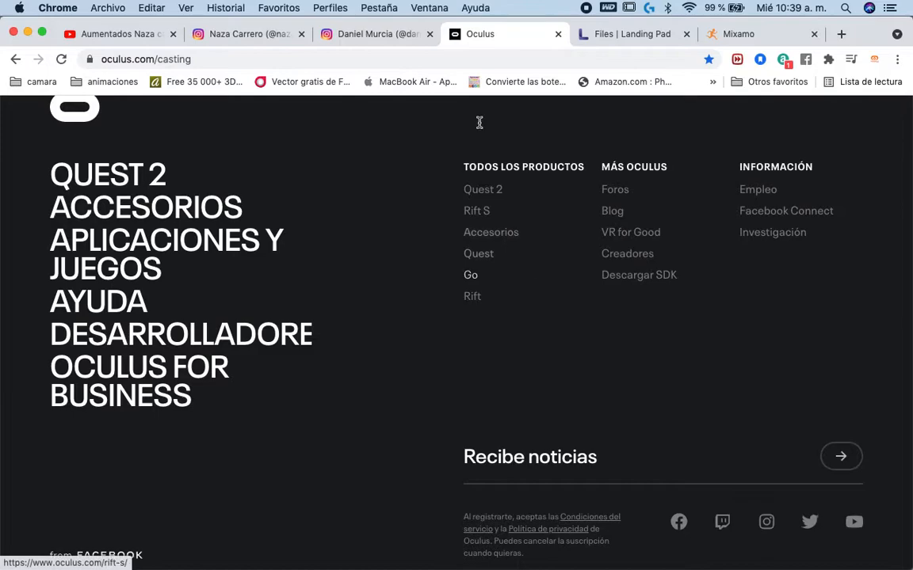
{"action": "left_click", "coordinate": [621, 38]}
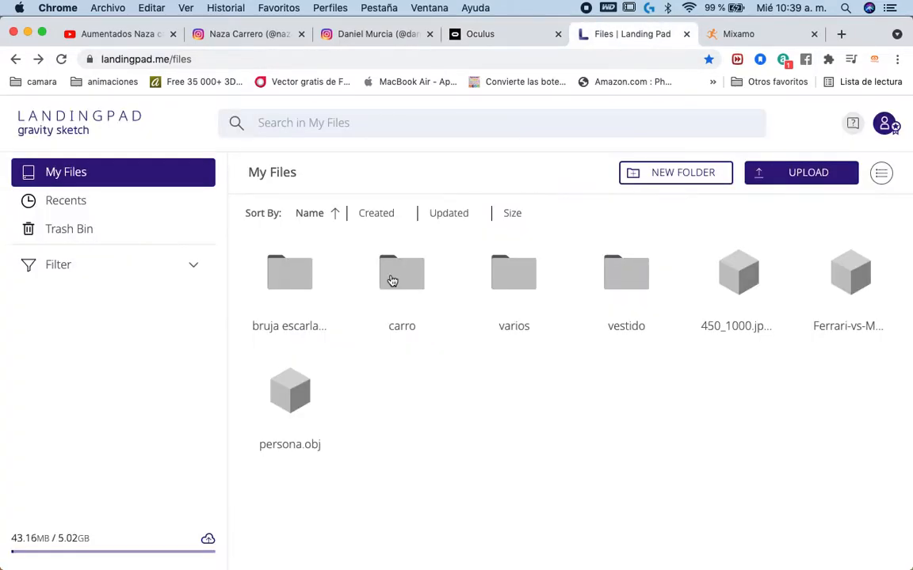
{"action": "left_click", "coordinate": [392, 281]}
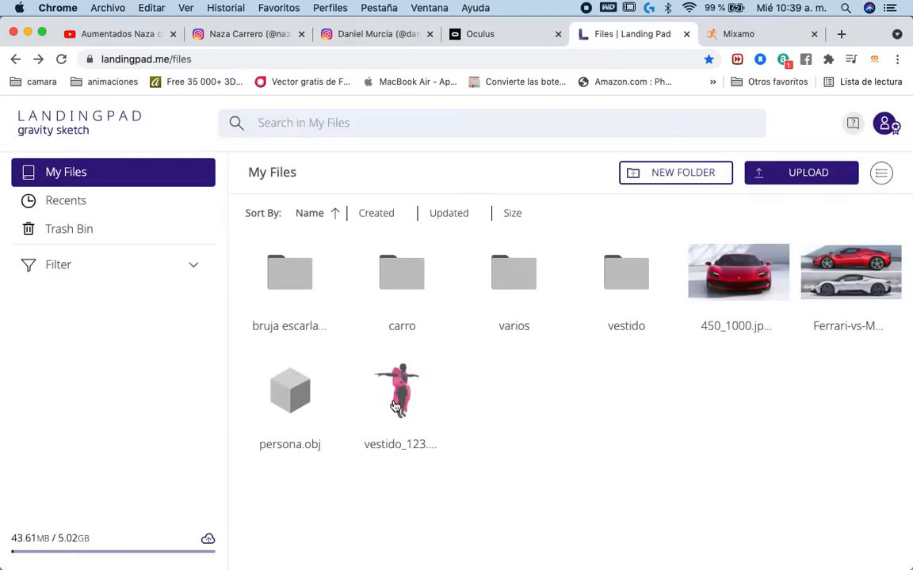
{"action": "left_click", "coordinate": [395, 406]}
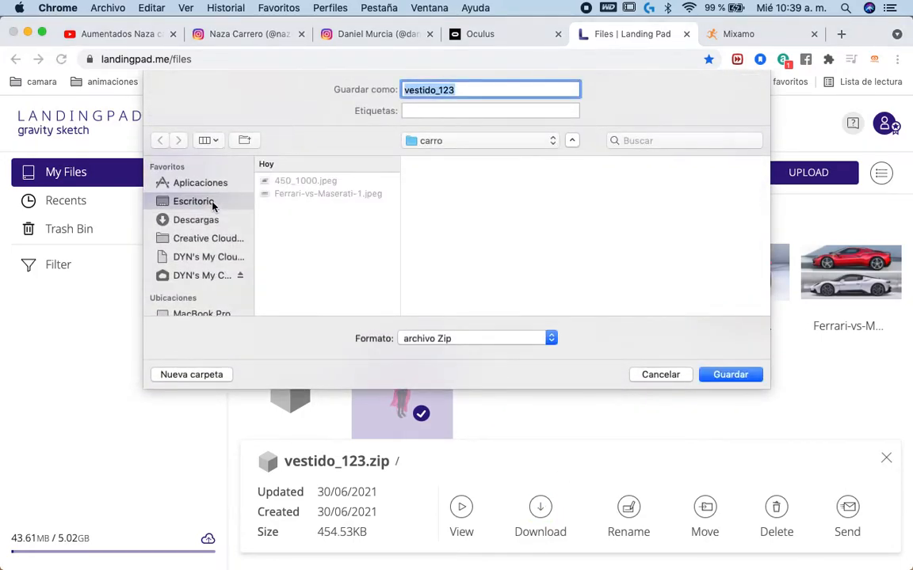
{"action": "left_click", "coordinate": [211, 203]}
{"action": "left_click", "coordinate": [318, 182]}
{"action": "key", "text": "Return"}
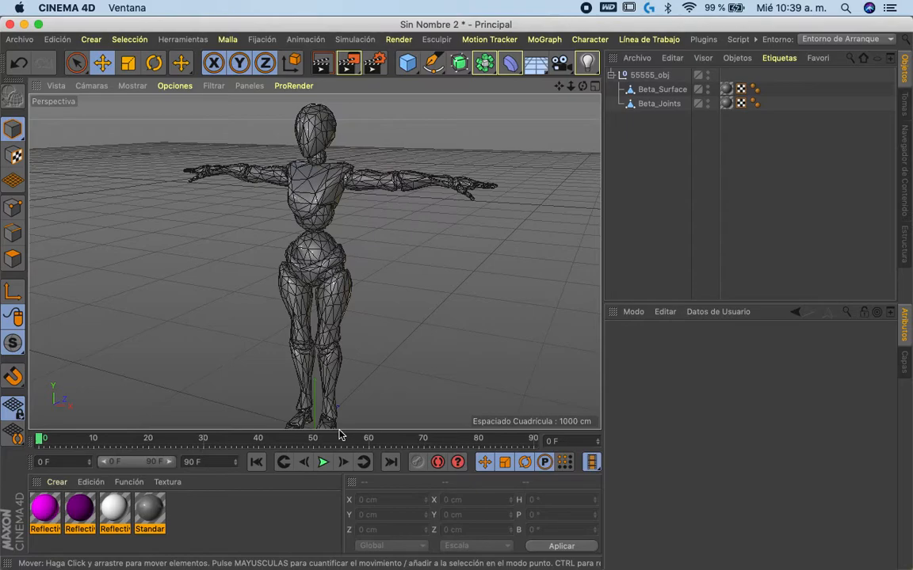
- Unpack the downloaded vestido_123.zip and import its vestido_123.obj into Cinema 4D with the default OBJ import settings
{"action": "key", "text": "super+o"}
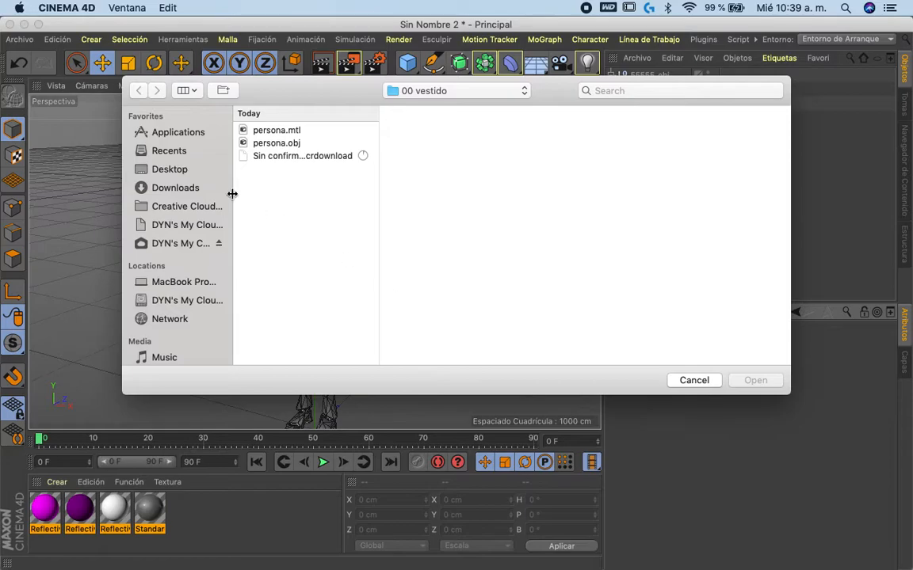
{"action": "left_click", "coordinate": [691, 381]}
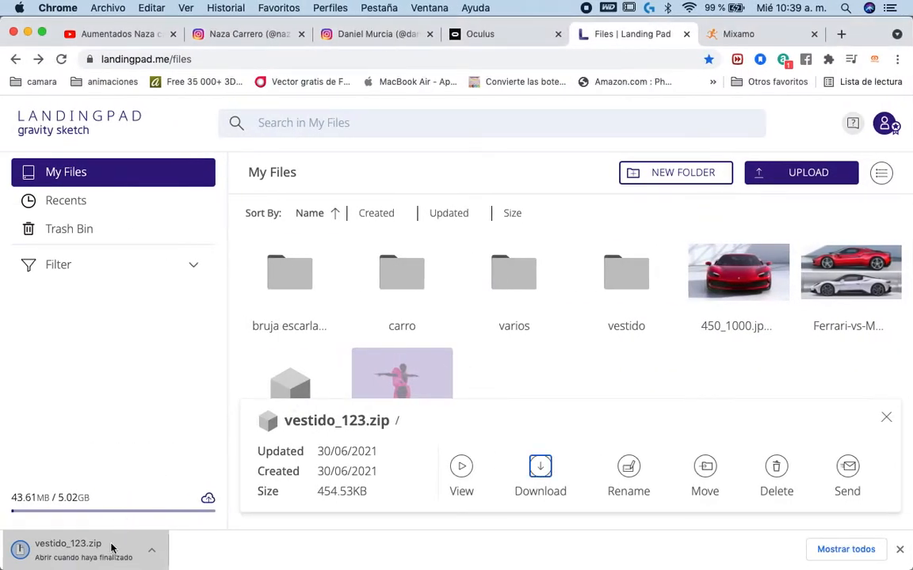
{"action": "left_click", "coordinate": [111, 550]}
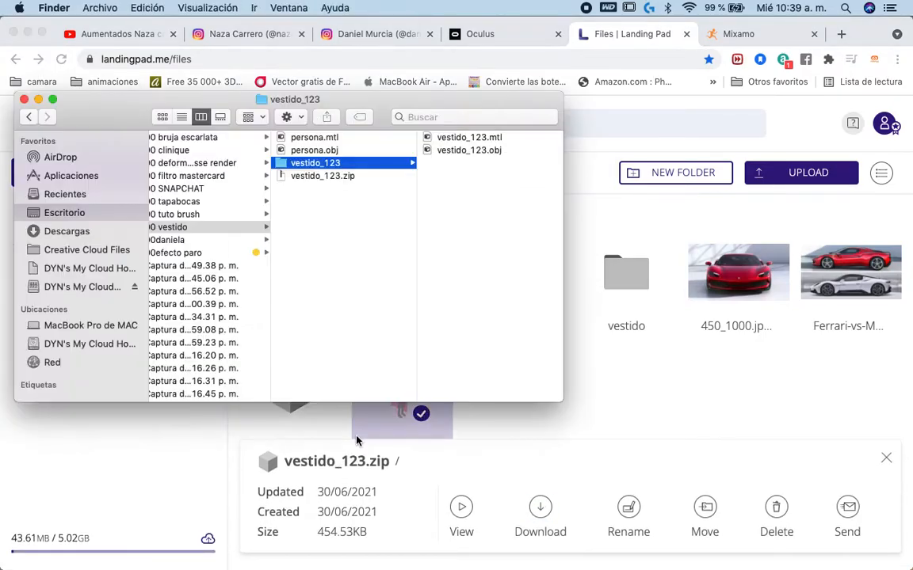
{"action": "left_click_drag", "start_coordinate": [364, 103], "coordinate": [678, 72]}
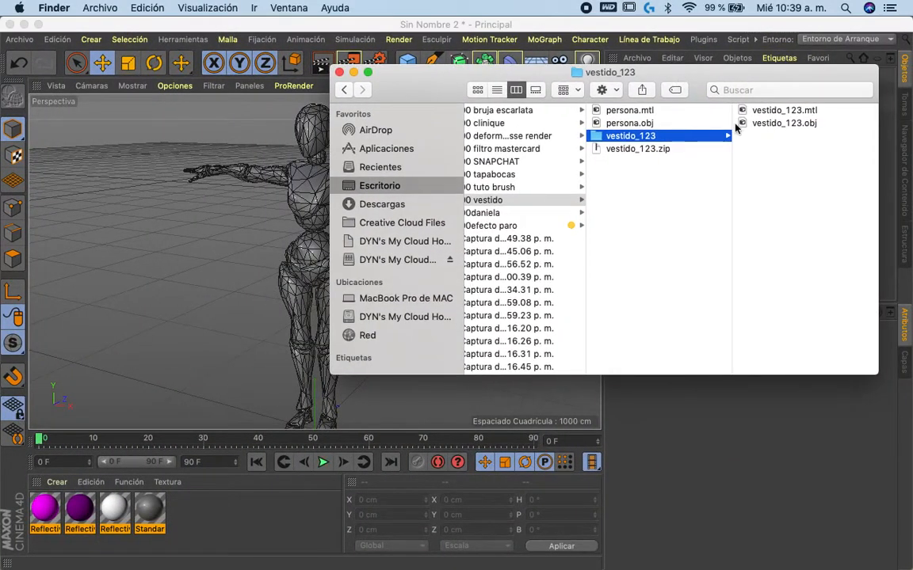
{"action": "left_click_drag", "start_coordinate": [760, 125], "coordinate": [187, 538]}
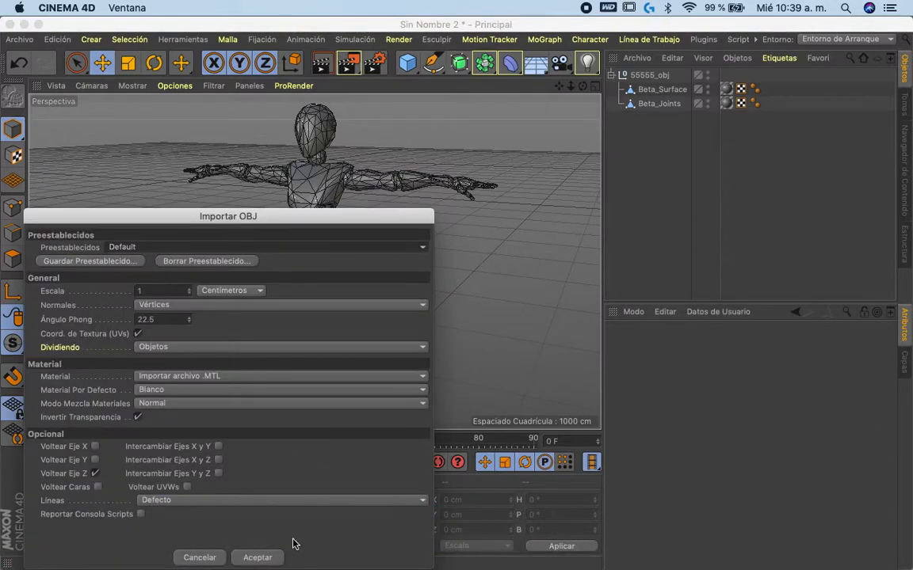
{"action": "left_click", "coordinate": [271, 558]}
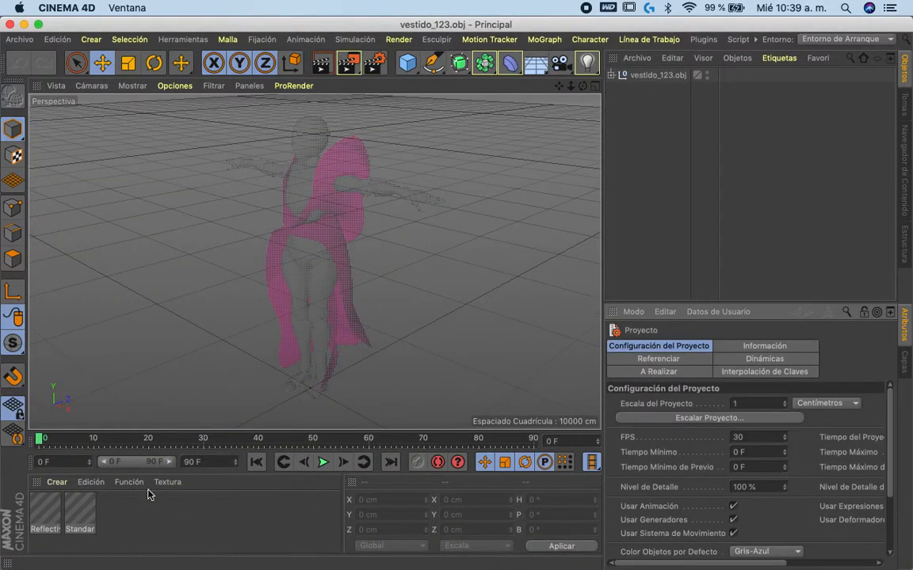
- Turn off transparency, reflectance and alpha on the dress's pink ReflectiveFF0097 material
{"action": "double_click", "coordinate": [41, 519]}
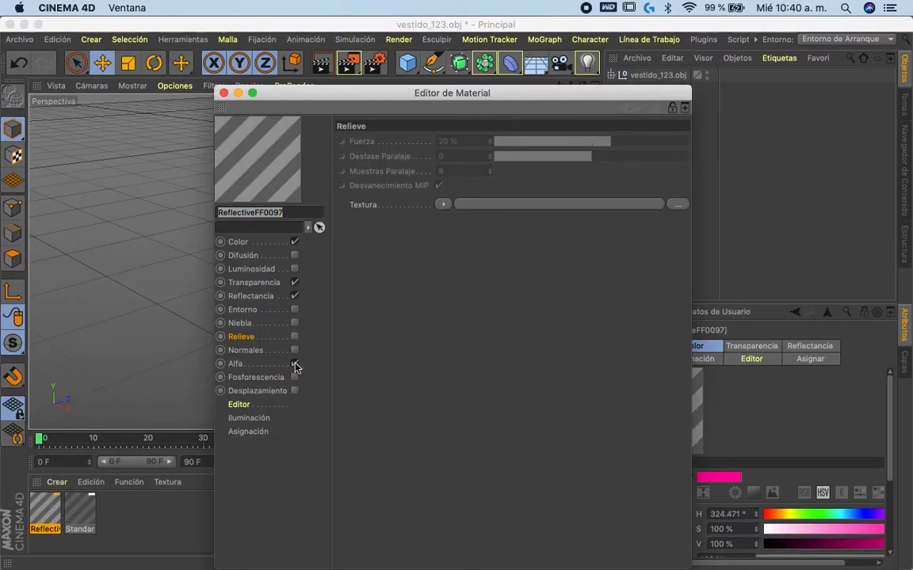
{"action": "left_click", "coordinate": [294, 363]}
{"action": "left_click", "coordinate": [294, 282]}
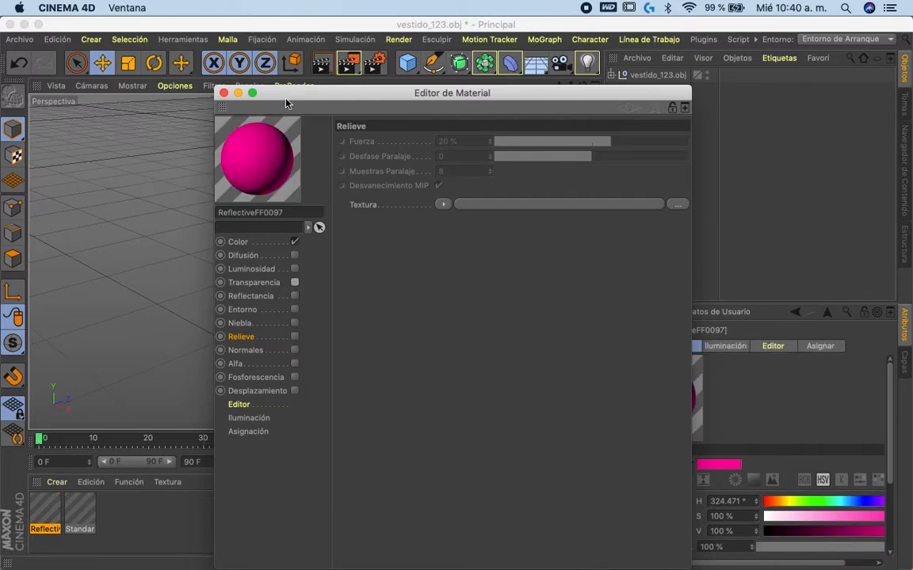
{"action": "left_click_drag", "start_coordinate": [283, 98], "coordinate": [524, 72]}
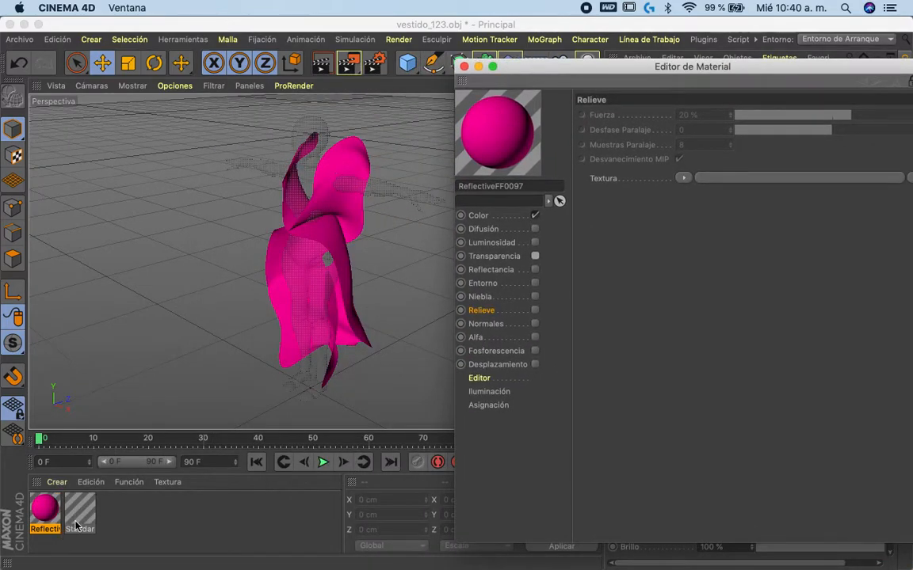
- Disable transparency, reflectance and alpha on the mannequin's grey Standard737373 material and close the material editor
{"action": "left_click", "coordinate": [77, 523]}
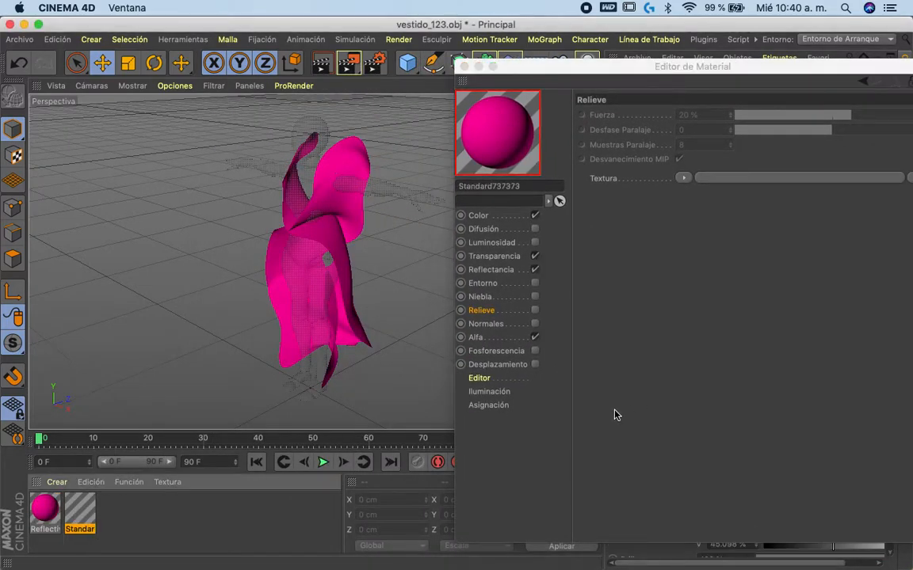
{"action": "left_click", "coordinate": [535, 256]}
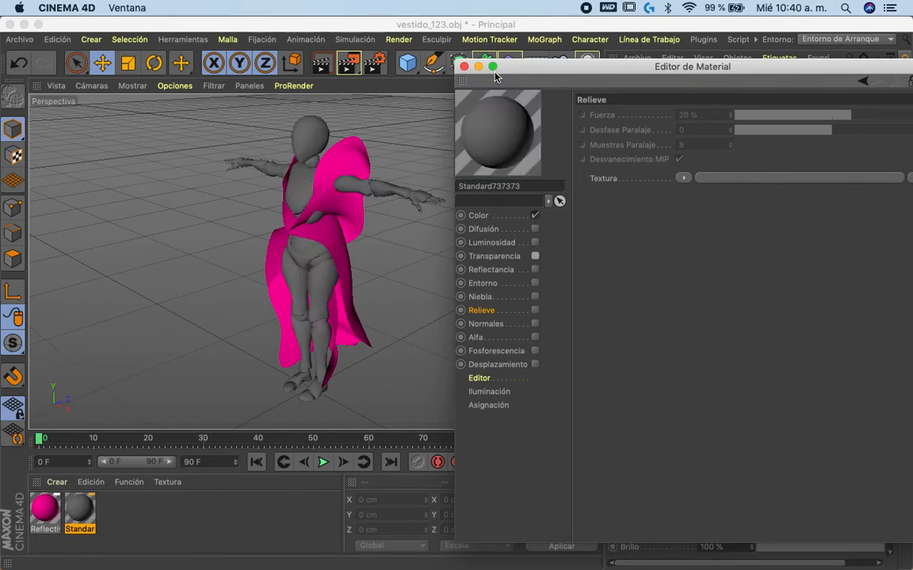
{"action": "left_click", "coordinate": [464, 67]}
{"action": "left_click_drag", "start_coordinate": [582, 86], "coordinate": [539, 68]}
- Export the dressed mannequin in FBX format as vestido_123.fbx into the 00 vestido folder
{"action": "left_click", "coordinate": [19, 39]}
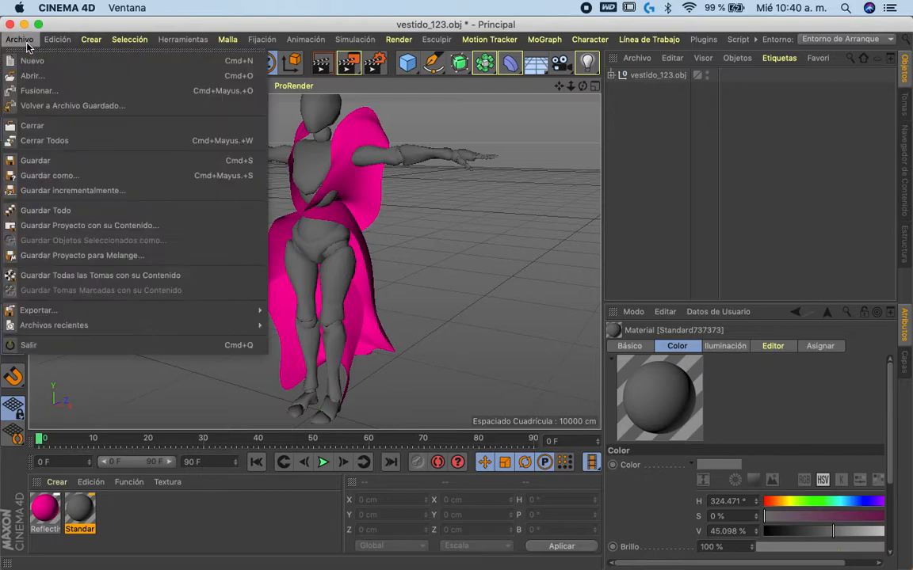
{"action": "mouse_move", "coordinate": [135, 310]}
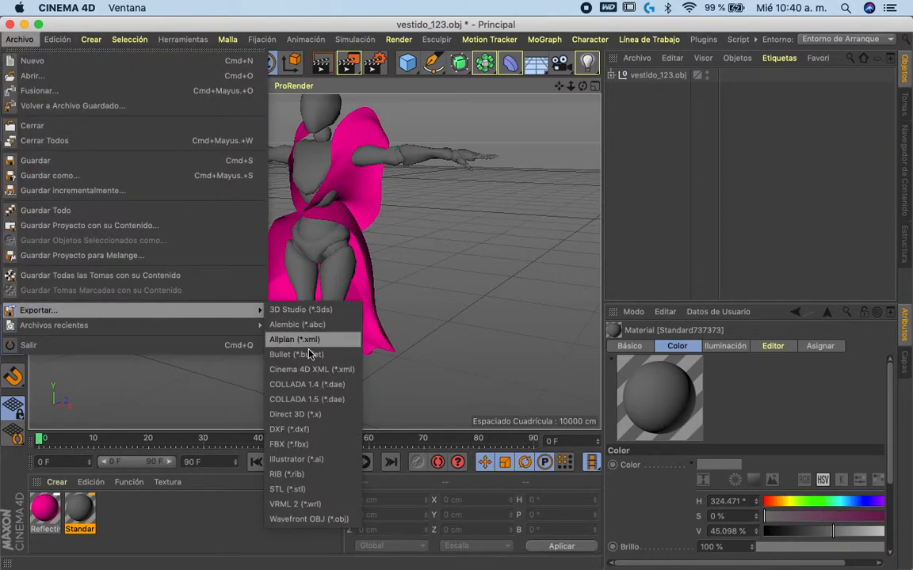
{"action": "left_click", "coordinate": [334, 449]}
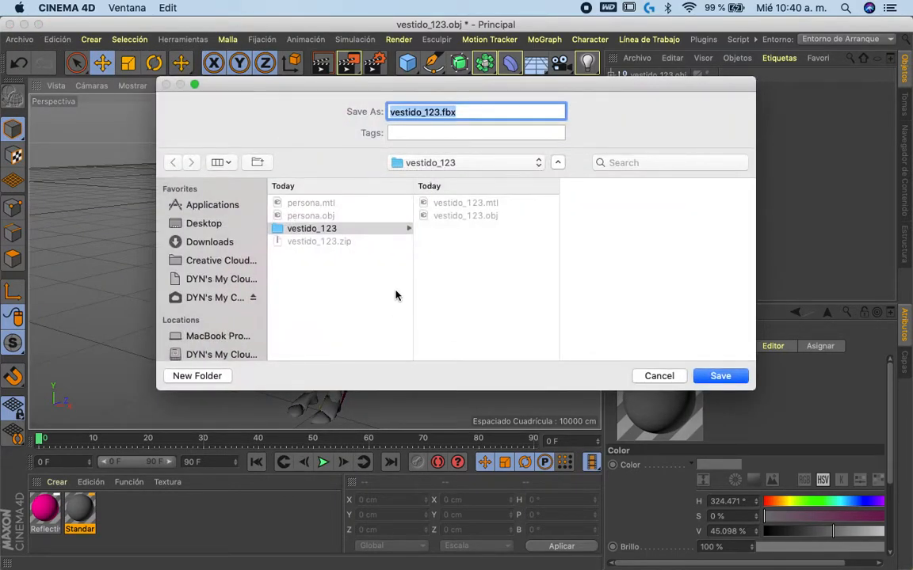
{"action": "left_click", "coordinate": [358, 299]}
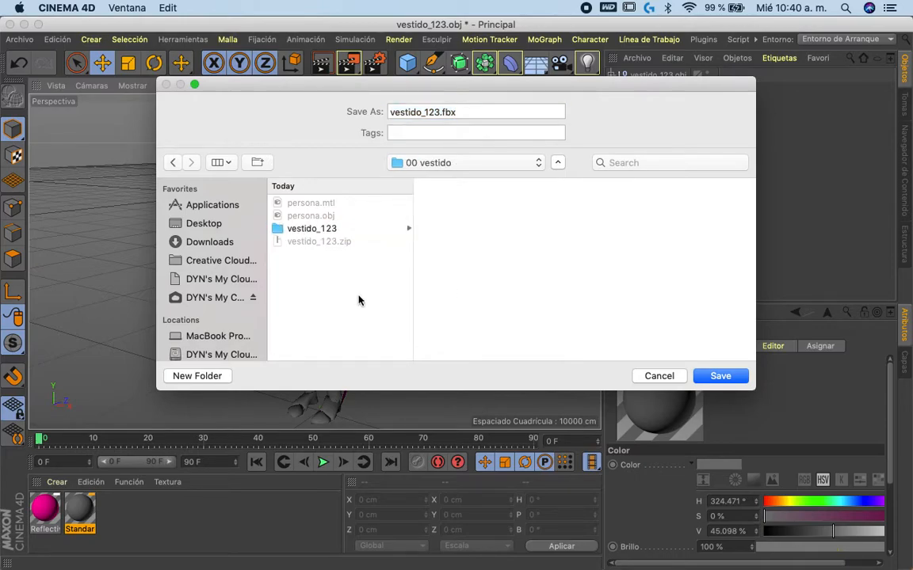
{"action": "key", "text": "Return"}
{"action": "key", "text": "Return"}
- Switch to Mixamo in Chrome and upload vestido_123.fbx from the 00 vestido folder as a new character
{"action": "key", "text": "ctrl+Left"}
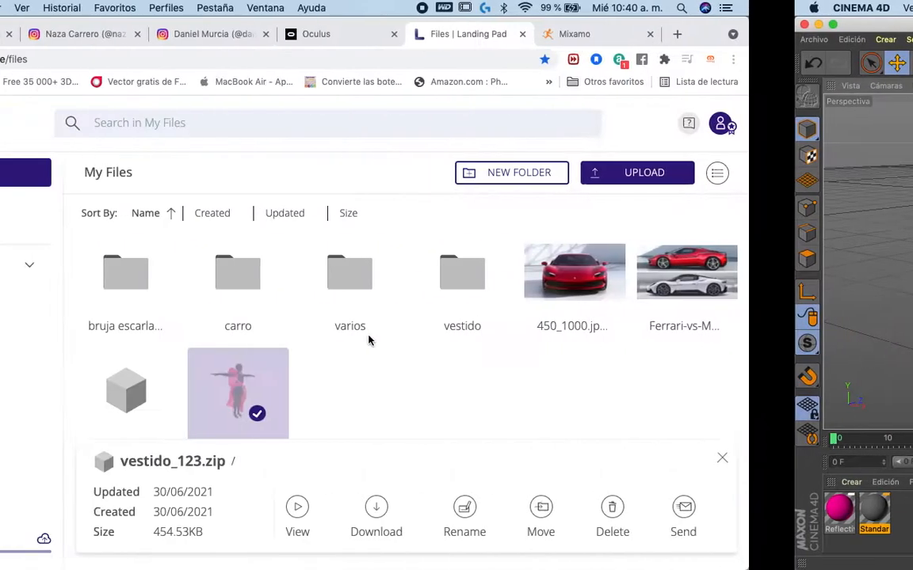
{"action": "left_click", "coordinate": [735, 32]}
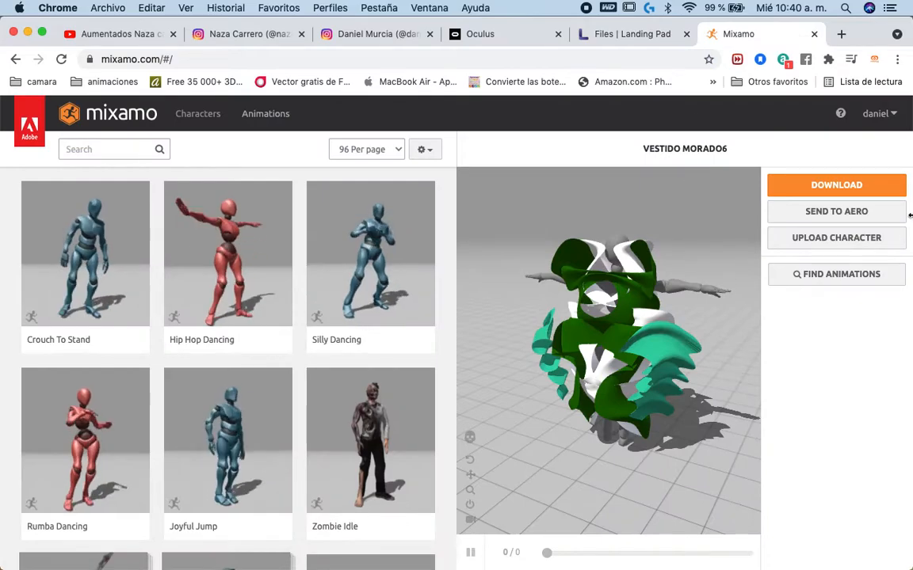
{"action": "left_click", "coordinate": [838, 244]}
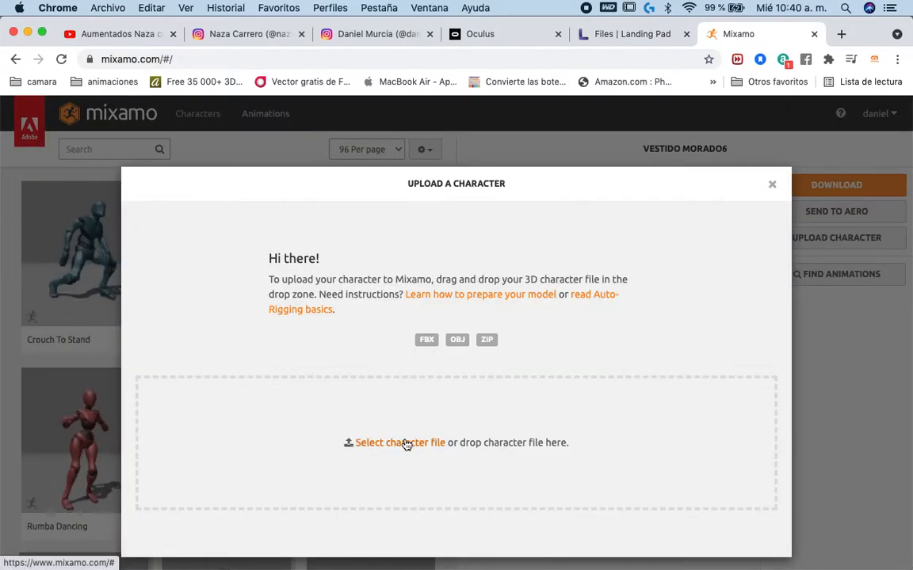
{"action": "left_click", "coordinate": [353, 223]}
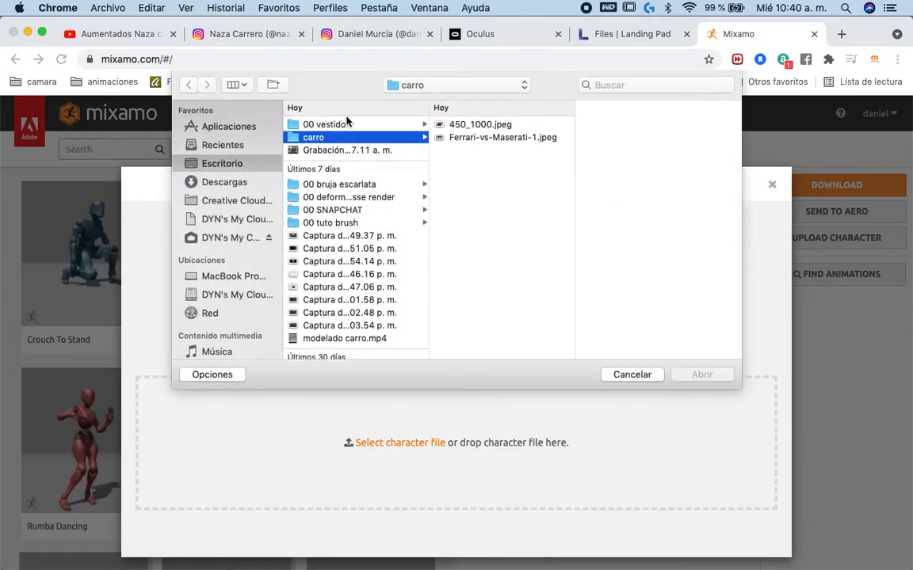
{"action": "left_click", "coordinate": [386, 127]}
{"action": "left_click", "coordinate": [481, 163]}
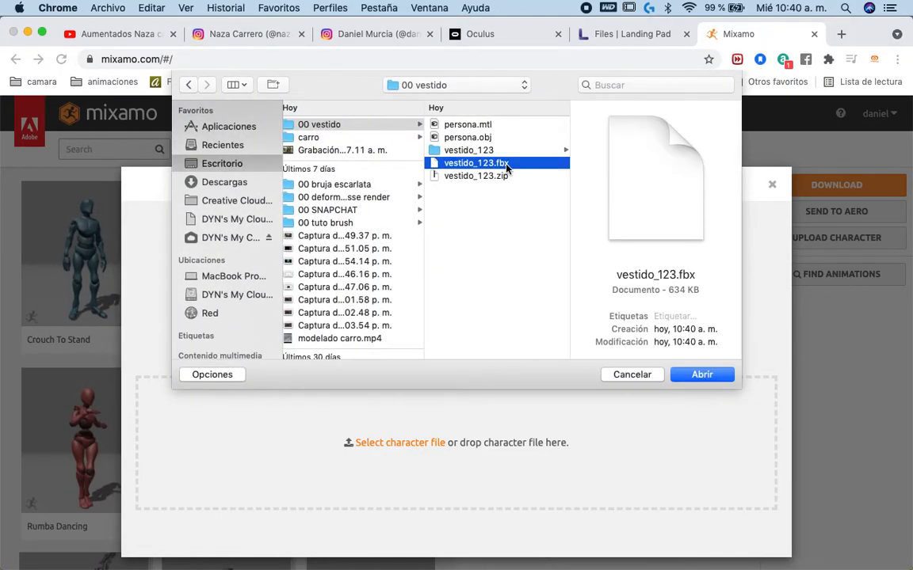
{"action": "double_click", "coordinate": [481, 164]}
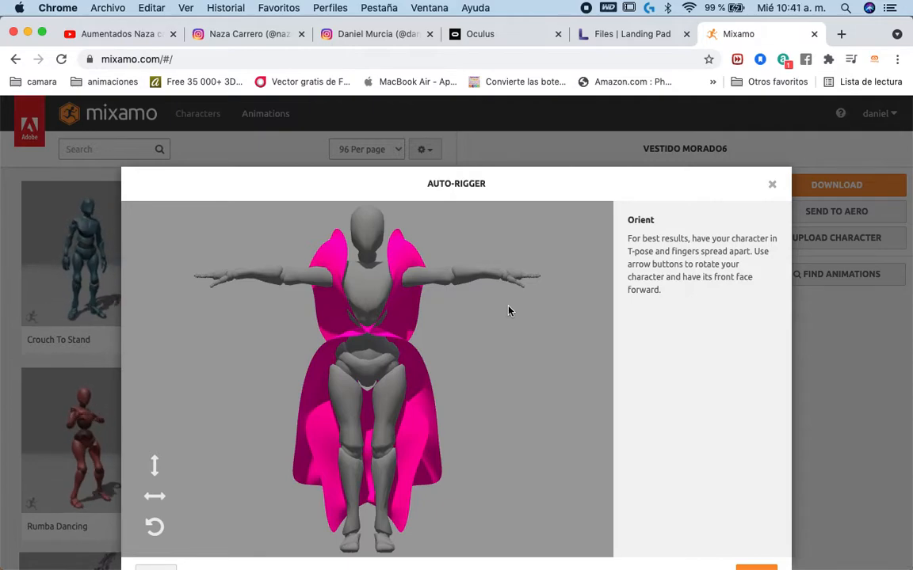
- Examine the character's orientation by rotating it in place and around its Y axis until it faces forward again
{"action": "left_click", "coordinate": [156, 528]}
{"action": "left_click", "coordinate": [155, 528]}
{"action": "left_click", "coordinate": [155, 528]}
{"action": "left_click", "coordinate": [155, 528]}
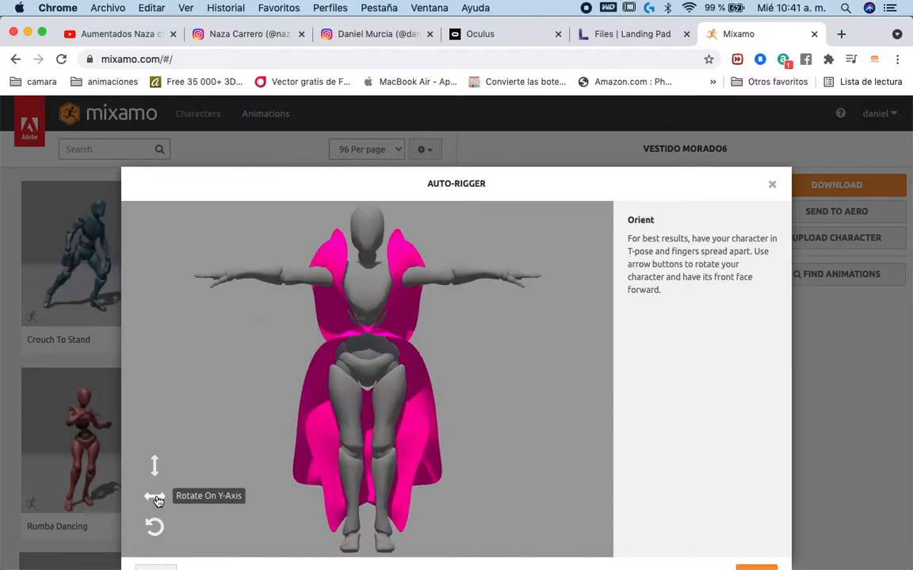
{"action": "left_click", "coordinate": [156, 500]}
{"action": "left_click", "coordinate": [156, 499]}
{"action": "left_click", "coordinate": [156, 499]}
{"action": "left_click", "coordinate": [156, 499]}
{"action": "left_click", "coordinate": [156, 499]}
{"action": "left_click", "coordinate": [156, 499]}
{"action": "left_click", "coordinate": [156, 499]}
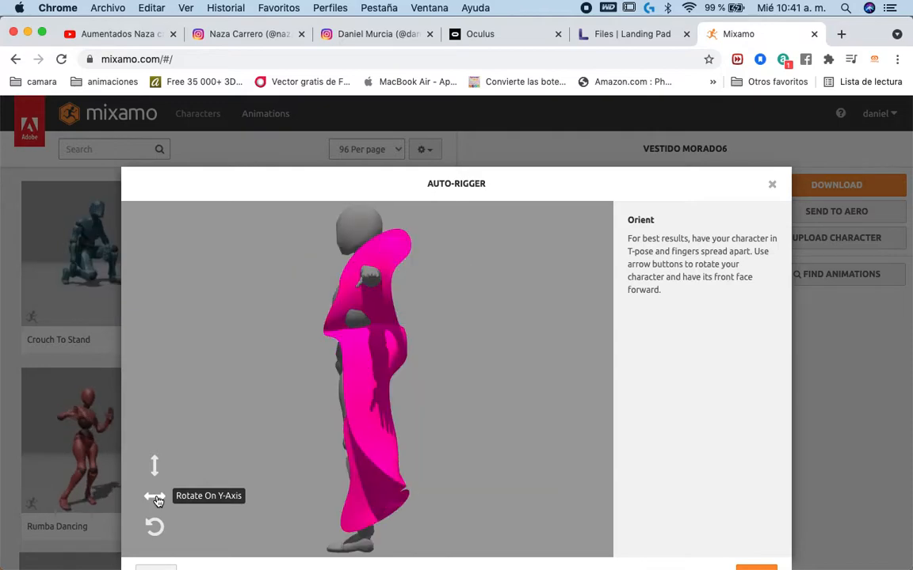
{"action": "left_click", "coordinate": [156, 499]}
- Accept the orientation and place the chin, wrist, elbow, knee and groin markers on the character for auto-rigging
{"action": "scroll", "coordinate": [666, 408], "scroll_direction": "down", "scroll_amount": 2}
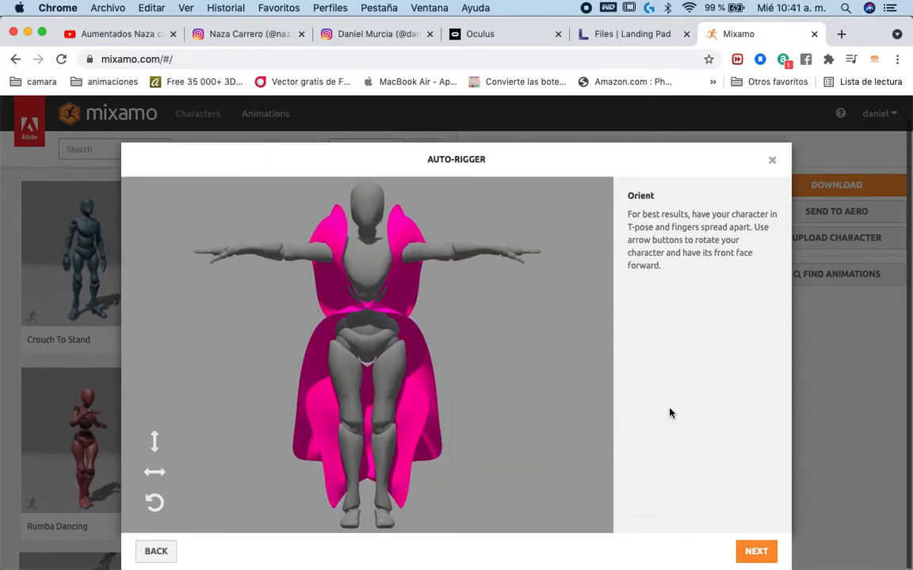
{"action": "left_click", "coordinate": [757, 551]}
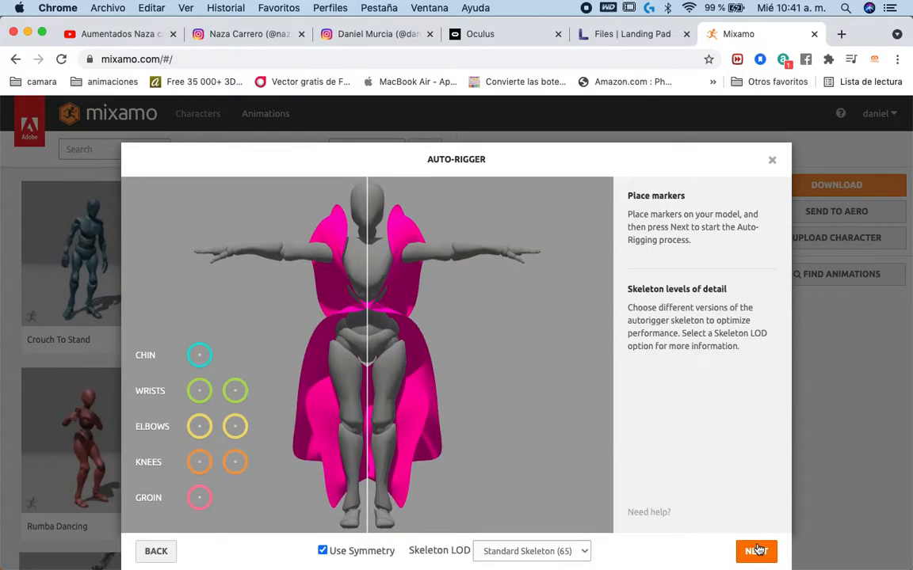
{"action": "mouse_move", "coordinate": [199, 358]}
{"action": "left_mouse_down"}
{"action": "mouse_move", "coordinate": [356, 261]}
{"action": "mouse_move", "coordinate": [369, 230]}
{"action": "left_mouse_up"}
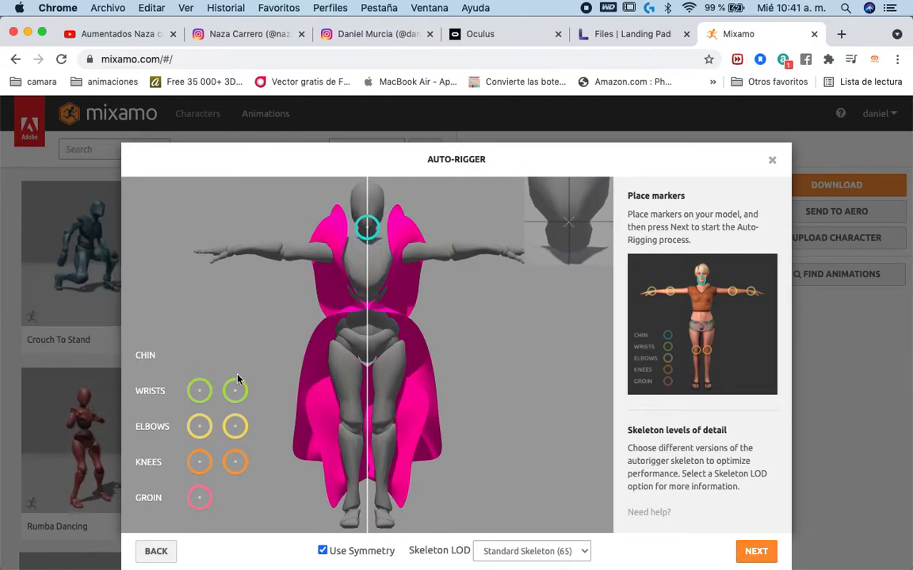
{"action": "mouse_move", "coordinate": [198, 393]}
{"action": "left_mouse_down"}
{"action": "mouse_move", "coordinate": [275, 273]}
{"action": "mouse_move", "coordinate": [232, 254]}
{"action": "left_mouse_up"}
{"action": "mouse_move", "coordinate": [234, 426]}
{"action": "left_mouse_down"}
{"action": "mouse_move", "coordinate": [236, 390]}
{"action": "mouse_move", "coordinate": [284, 252]}
{"action": "left_mouse_up"}
{"action": "mouse_move", "coordinate": [199, 463]}
{"action": "left_mouse_down"}
{"action": "mouse_move", "coordinate": [306, 424]}
{"action": "mouse_move", "coordinate": [351, 429]}
{"action": "left_mouse_up"}
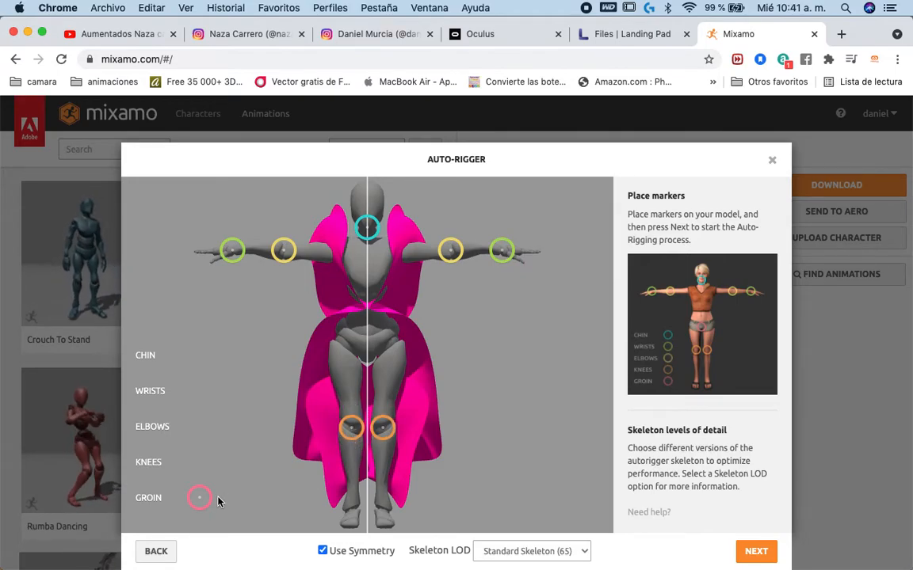
{"action": "mouse_move", "coordinate": [201, 504]}
{"action": "left_mouse_down"}
{"action": "mouse_move", "coordinate": [369, 328]}
{"action": "mouse_move", "coordinate": [370, 356]}
{"action": "left_mouse_up"}
{"action": "left_click_drag", "start_coordinate": [367, 349], "coordinate": [369, 353]}
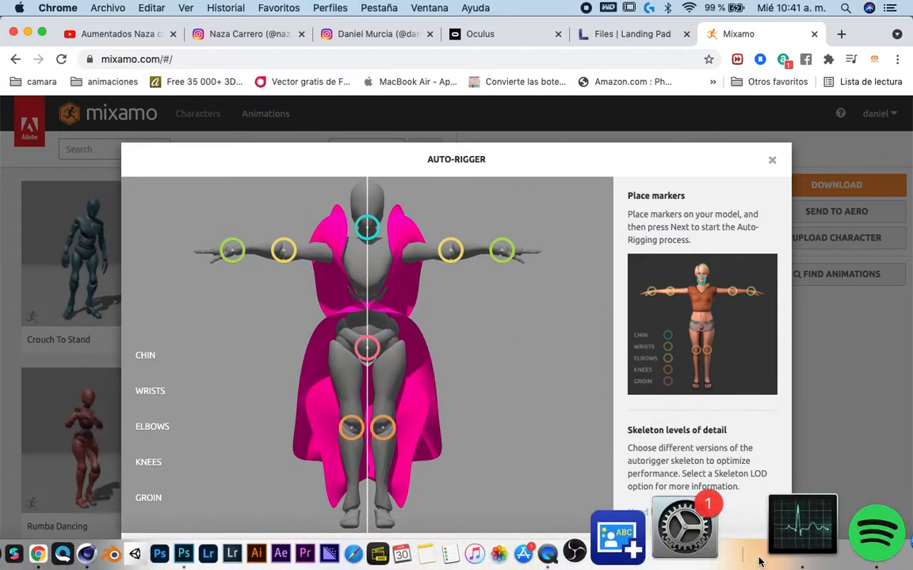
{"action": "left_click", "coordinate": [754, 550]}
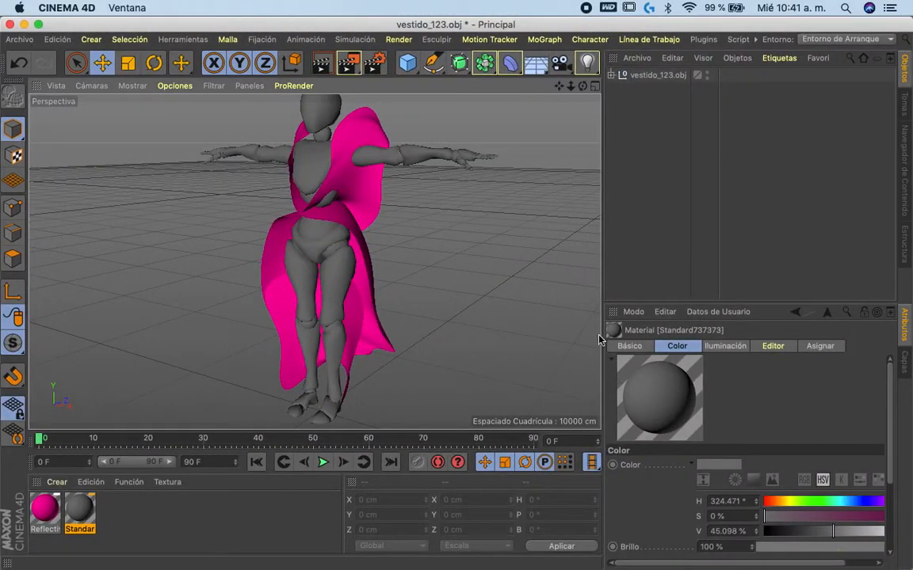
- Switch to the 55555 snap.fbx project in Cinema 4D to examine its rigged dress, and check the auto-rigging progress in Mixamo
{"action": "key", "text": "v"}
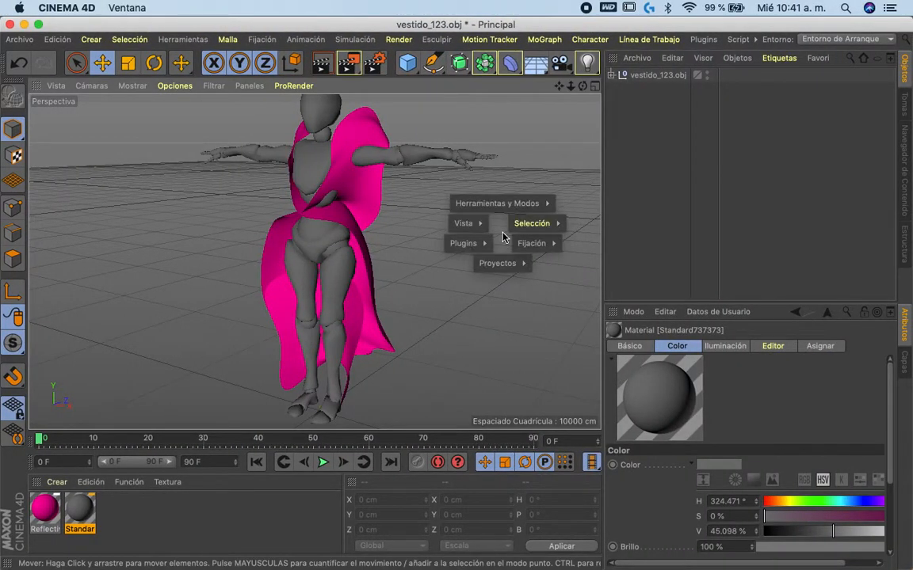
{"action": "mouse_move", "coordinate": [499, 263]}
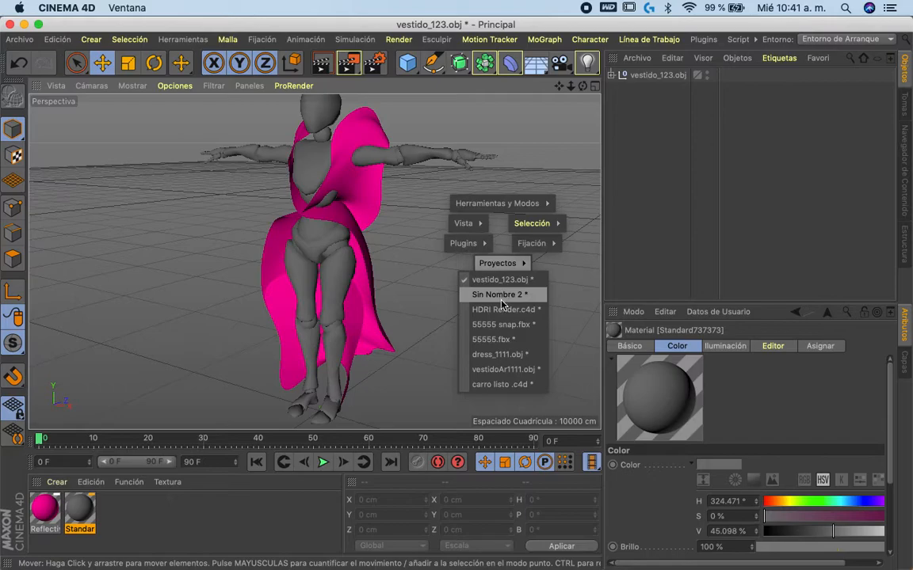
{"action": "left_click", "coordinate": [503, 324]}
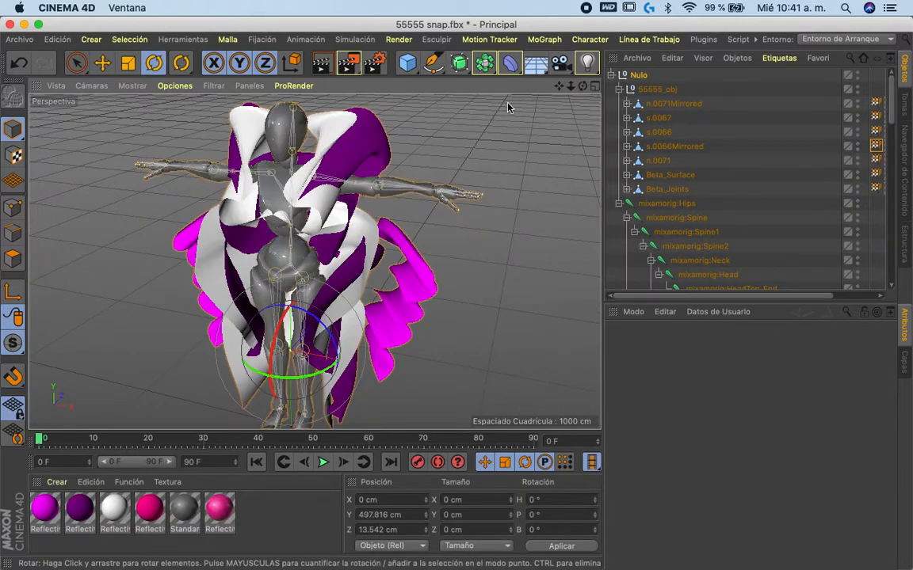
{"action": "left_click", "coordinate": [527, 164]}
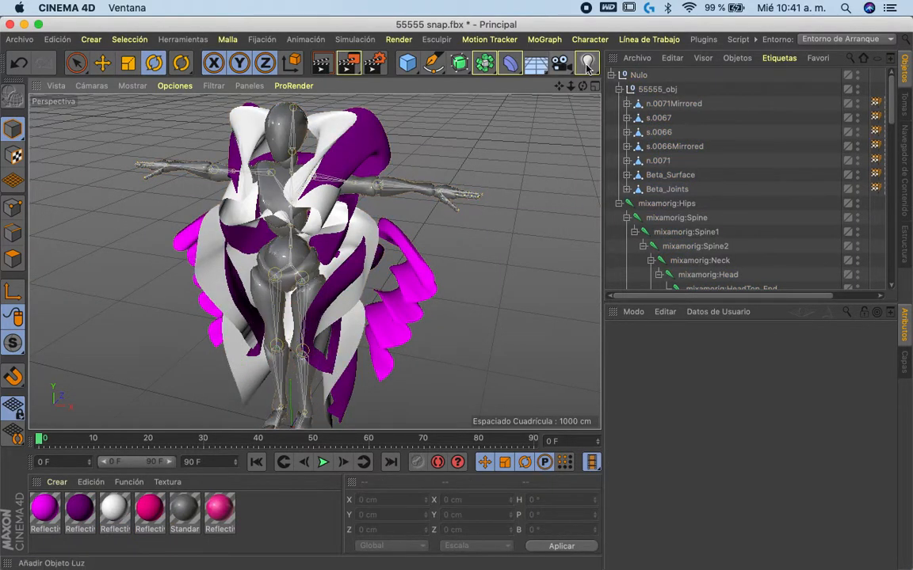
{"action": "left_click_drag", "start_coordinate": [583, 90], "coordinate": [591, 67]}
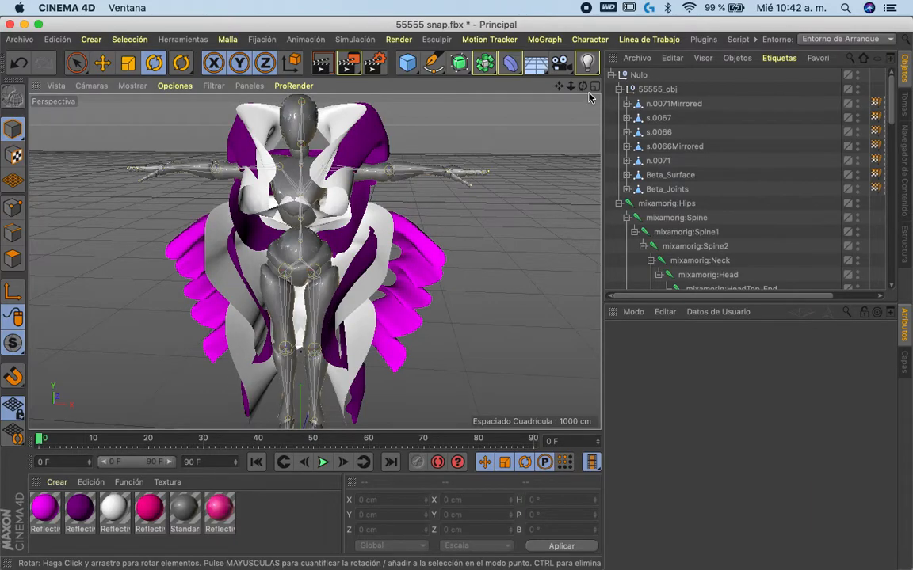
{"action": "mouse_move", "coordinate": [582, 85]}
{"action": "left_mouse_down"}
{"action": "mouse_move", "coordinate": [594, 75]}
{"action": "mouse_move", "coordinate": [554, 105]}
{"action": "mouse_move", "coordinate": [584, 93]}
{"action": "left_mouse_up"}
{"action": "key", "text": "ctrl+Left"}
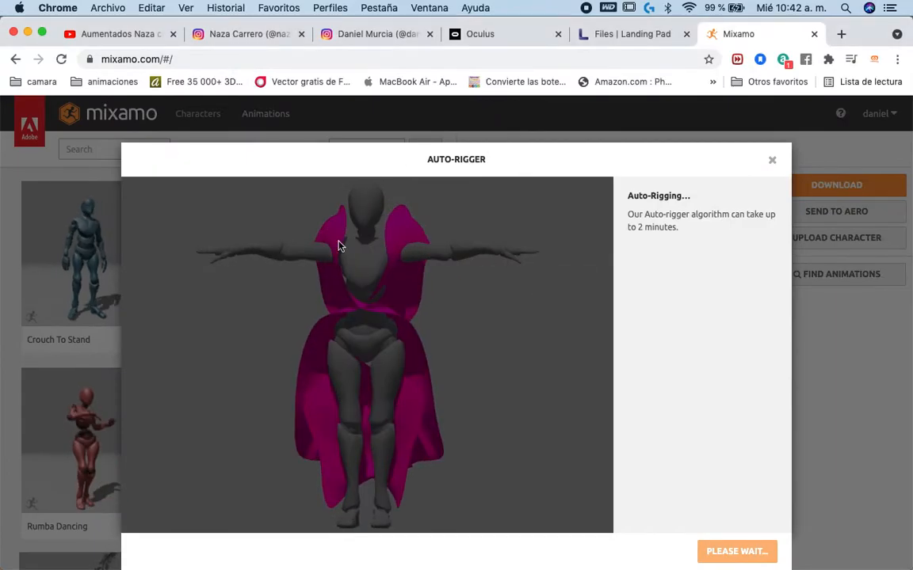
{"action": "key", "text": "ctrl+Right"}
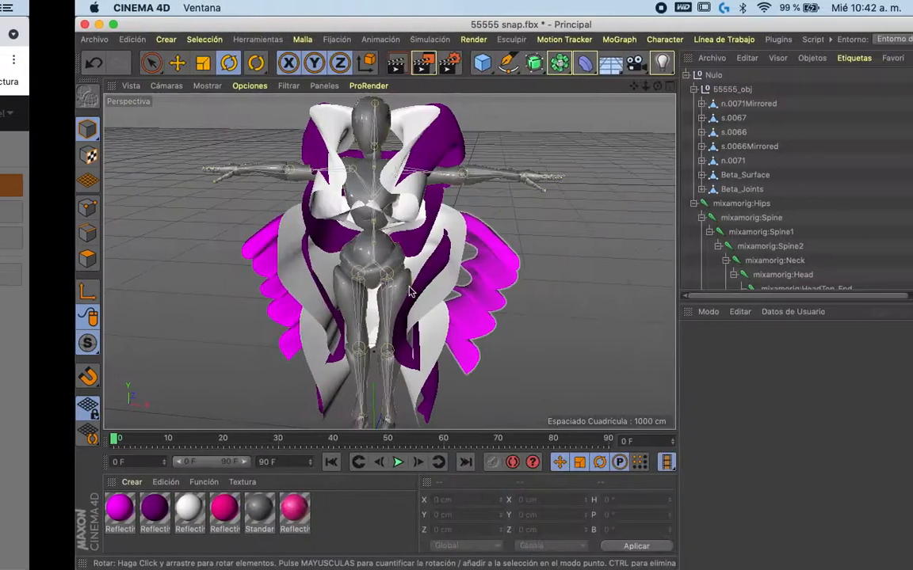
- Switch to the desktop holding the cloud drive's Finder windows and close its information window and folder window
{"action": "key", "text": "ctrl+Up"}
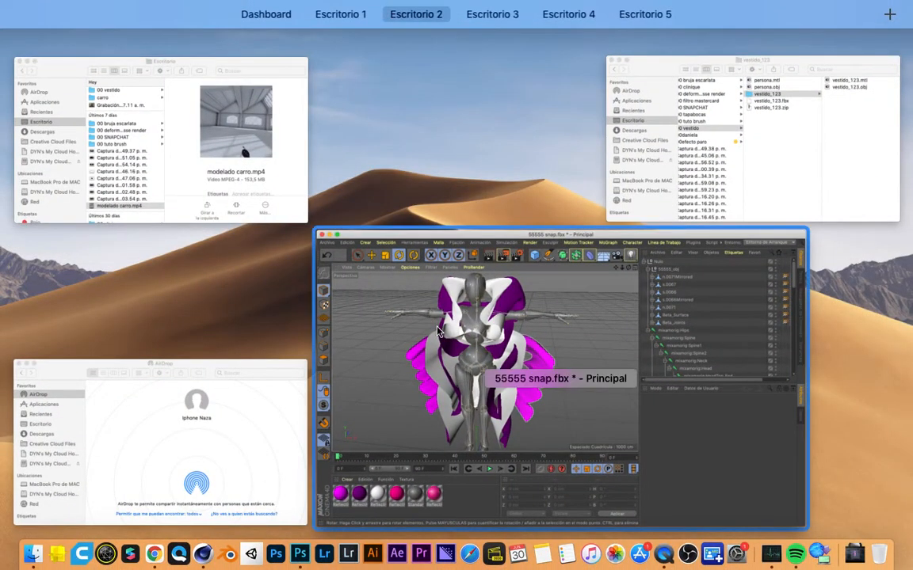
{"action": "left_click", "coordinate": [396, 293]}
{"action": "key", "text": "ctrl+Right"}
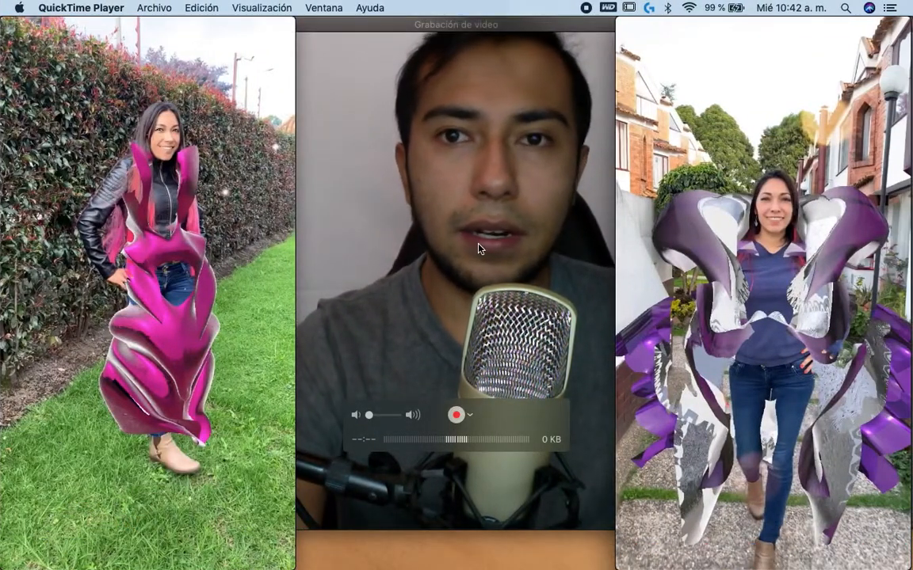
{"action": "key", "text": "ctrl+Up"}
{"action": "left_click_drag", "start_coordinate": [614, 68], "coordinate": [507, 64]}
{"action": "left_click", "coordinate": [488, 84]}
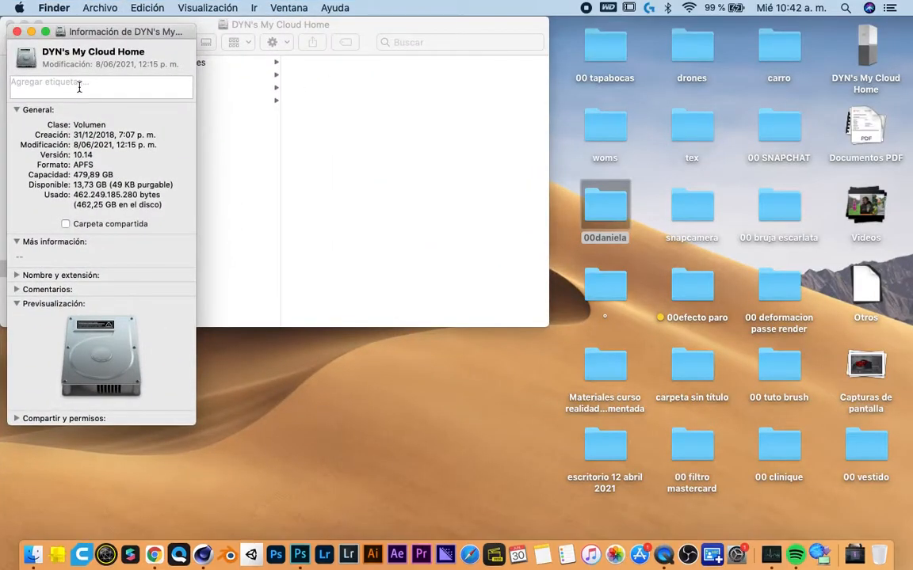
{"action": "left_click", "coordinate": [15, 32]}
{"action": "left_click", "coordinate": [16, 24]}
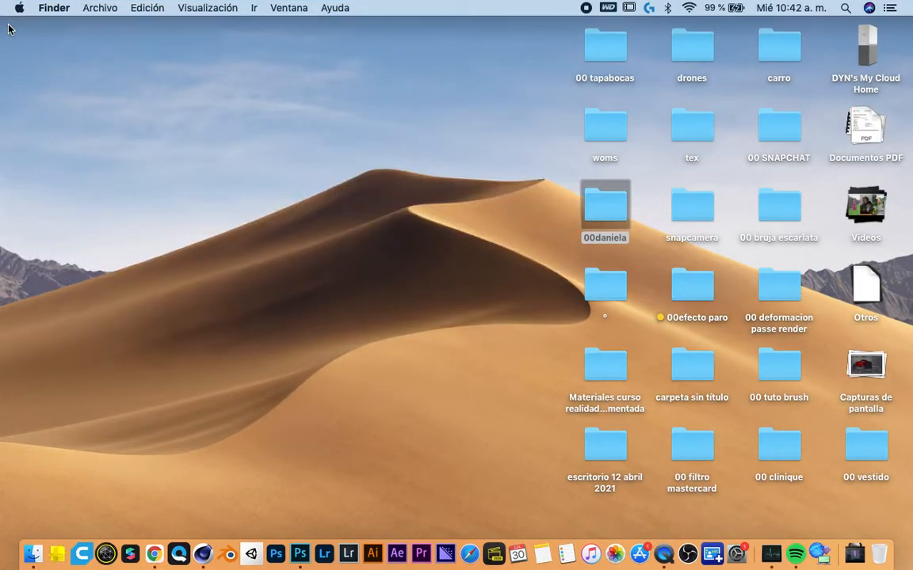
- Launch Lens Studio and decline recovering the project backup from the last session
{"action": "left_click", "coordinate": [54, 535]}
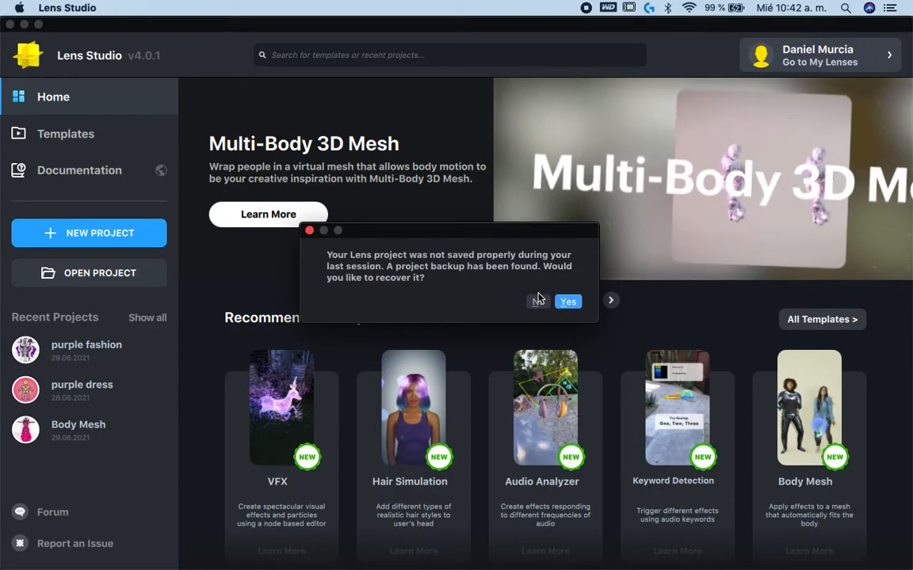
{"action": "left_click", "coordinate": [538, 303]}
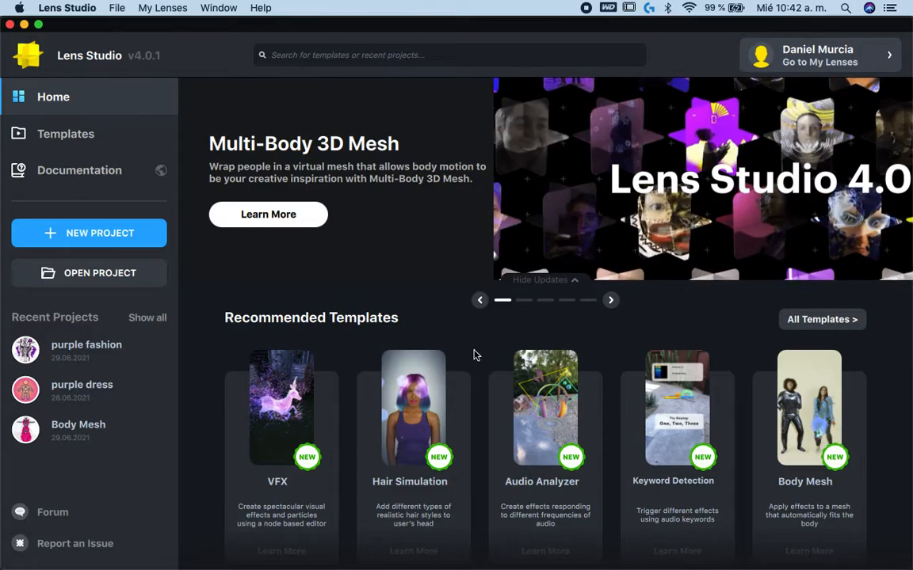
- Browse the recommended Lens Studio templates and start a project from the Body Mesh template
{"action": "scroll", "coordinate": [473, 373], "scroll_direction": "down", "scroll_amount": 2}
{"action": "mouse_move", "coordinate": [801, 360]}
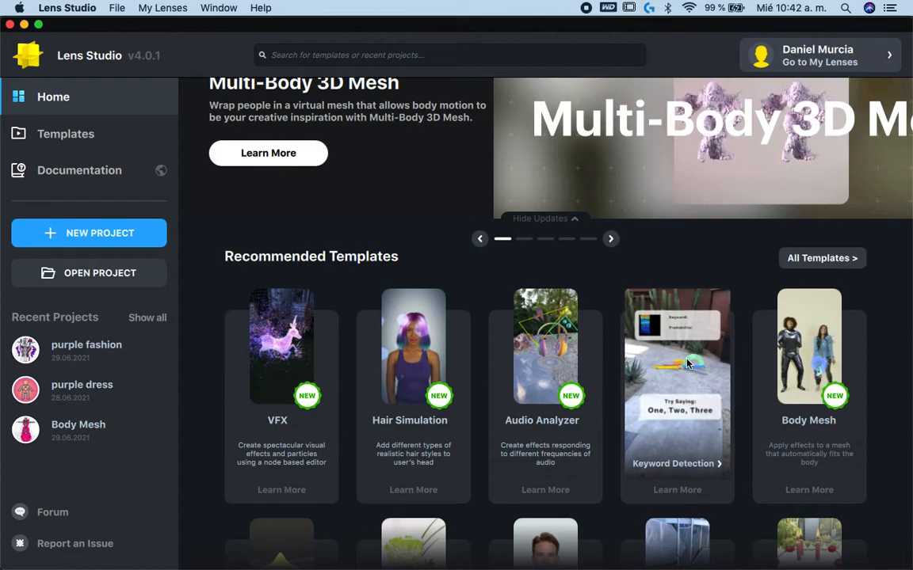
{"action": "scroll", "coordinate": [484, 341], "scroll_direction": "down", "scroll_amount": 1}
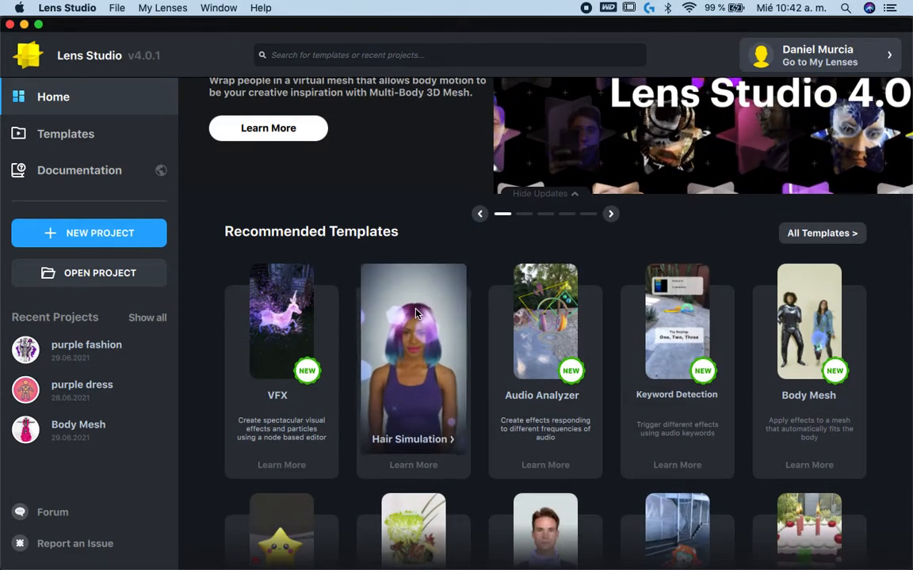
{"action": "mouse_move", "coordinate": [291, 307]}
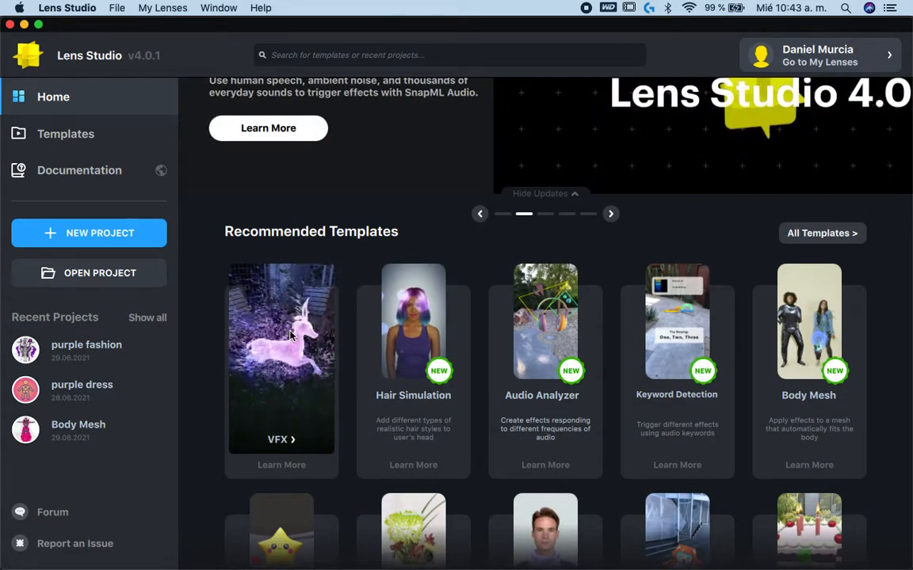
{"action": "mouse_move", "coordinate": [525, 313]}
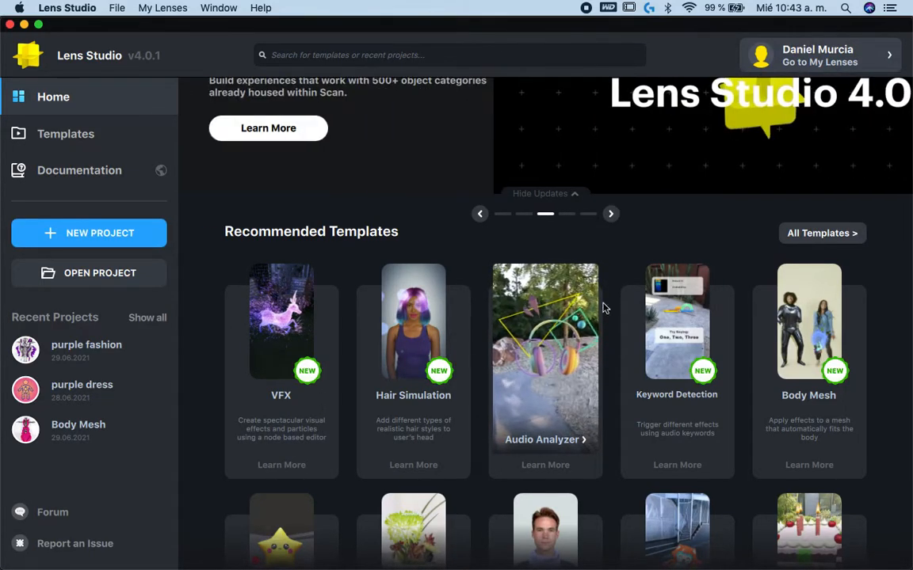
{"action": "mouse_move", "coordinate": [651, 321]}
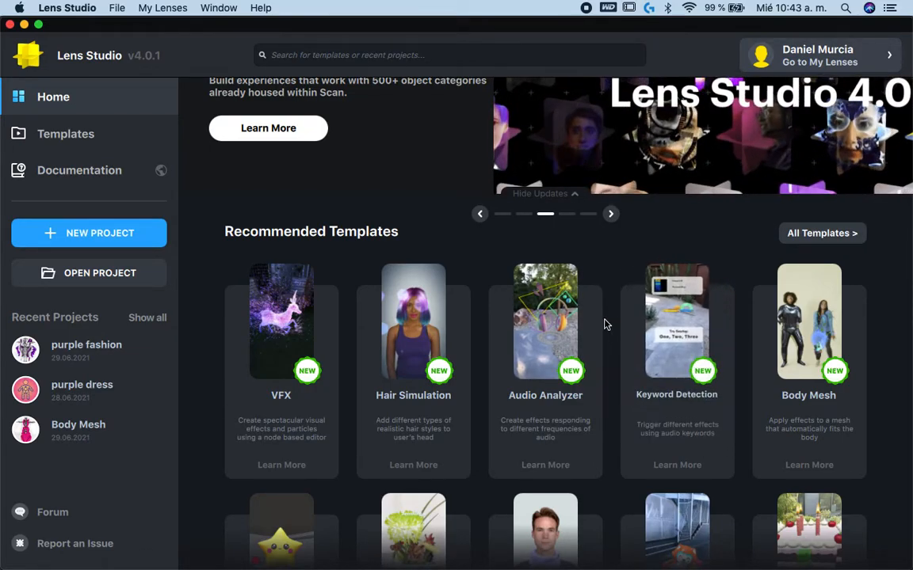
{"action": "scroll", "coordinate": [605, 325], "scroll_direction": "down", "scroll_amount": 3}
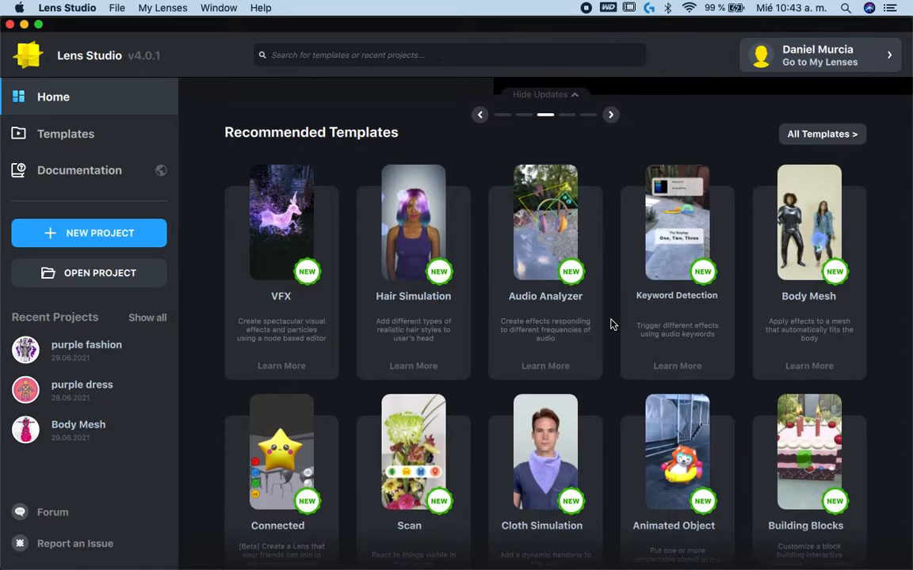
{"action": "scroll", "coordinate": [611, 324], "scroll_direction": "down", "scroll_amount": 2}
{"action": "scroll", "coordinate": [611, 324], "scroll_direction": "down", "scroll_amount": 1}
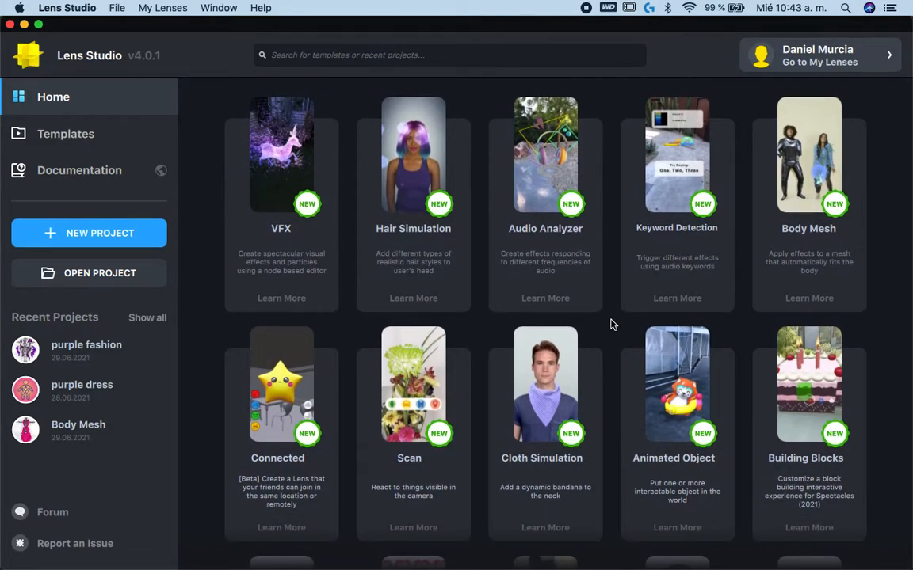
{"action": "scroll", "coordinate": [611, 324], "scroll_direction": "up", "scroll_amount": 2}
{"action": "scroll", "coordinate": [611, 324], "scroll_direction": "down", "scroll_amount": 4}
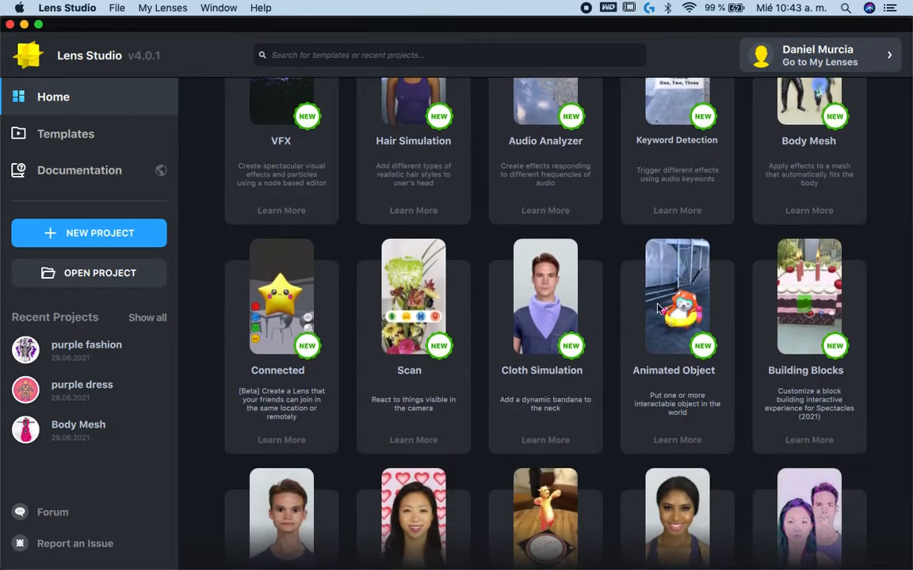
{"action": "mouse_move", "coordinate": [814, 307]}
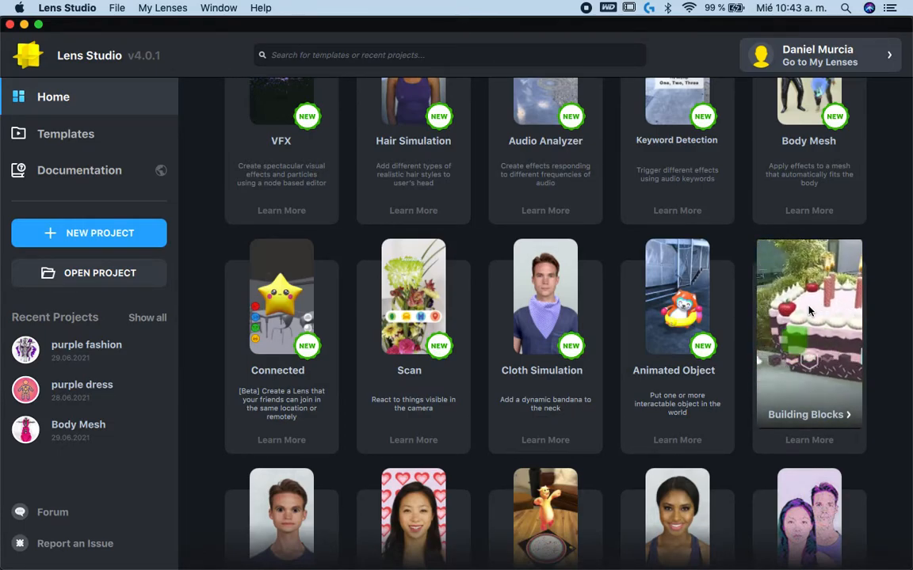
{"action": "scroll", "coordinate": [810, 310], "scroll_direction": "up", "scroll_amount": 5}
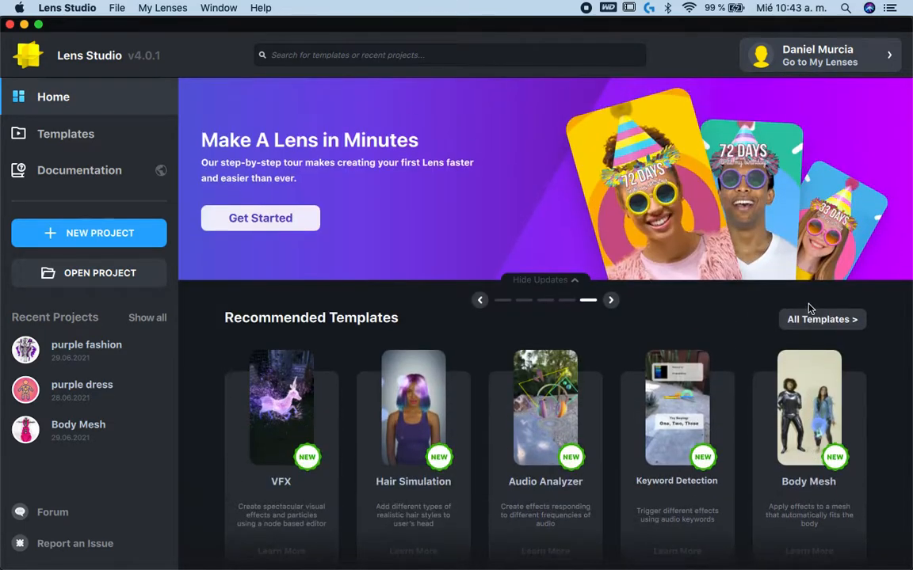
{"action": "left_click", "coordinate": [797, 416]}
- Switch to Mixamo in Chrome, review the auto-rigged character from another angle and accept it as the new character
{"action": "key", "text": "ctrl+Left"}
{"action": "key", "text": "ctrl+Left"}
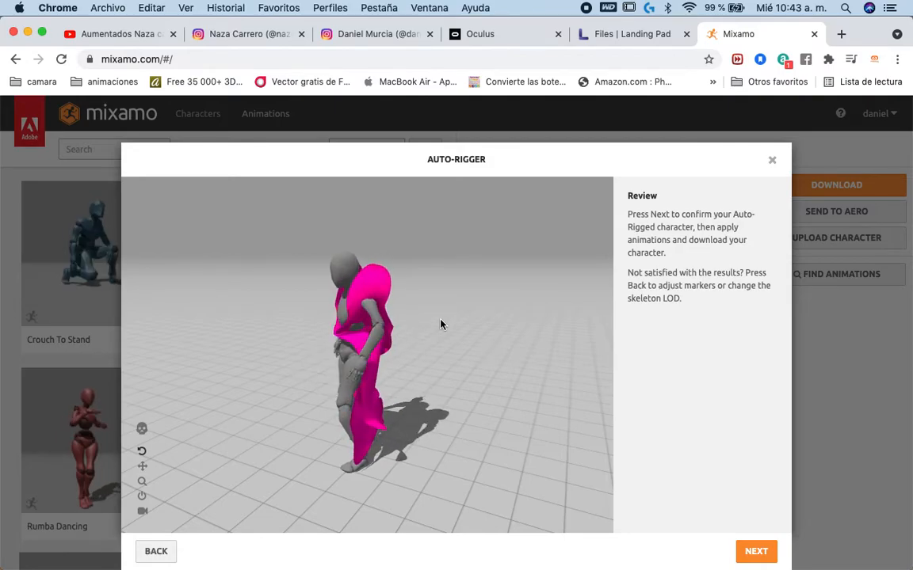
{"action": "left_click_drag", "start_coordinate": [417, 347], "coordinate": [506, 315]}
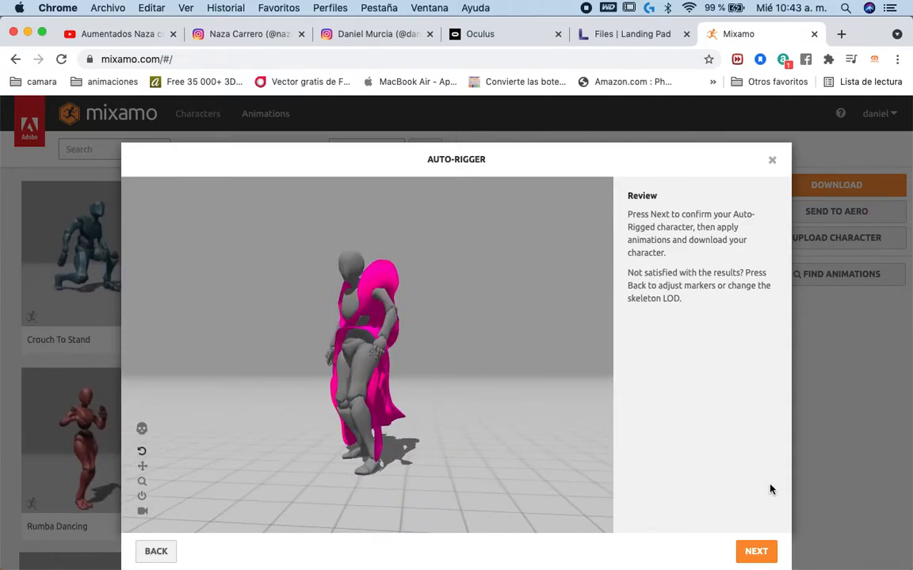
{"action": "left_click", "coordinate": [755, 552]}
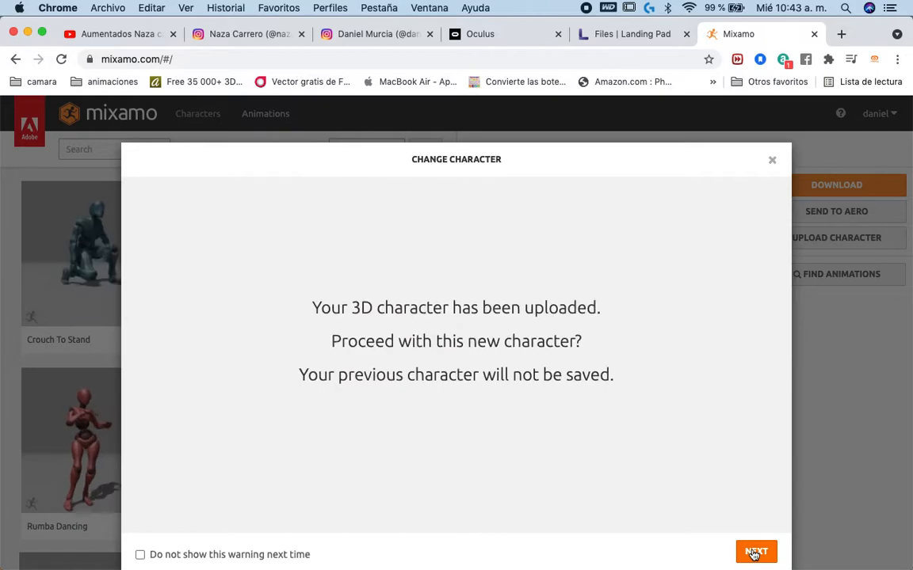
{"action": "left_click", "coordinate": [755, 552]}
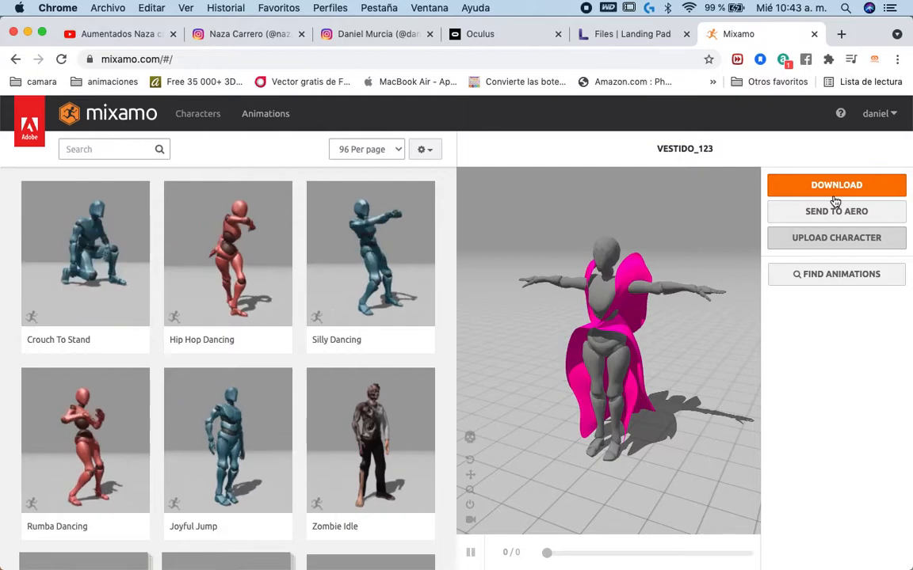
- Download the rigged character as FBX Binary in T-pose, saving it in the 00 vestido folder under a new name beginning with "vestido"
{"action": "left_click", "coordinate": [778, 185]}
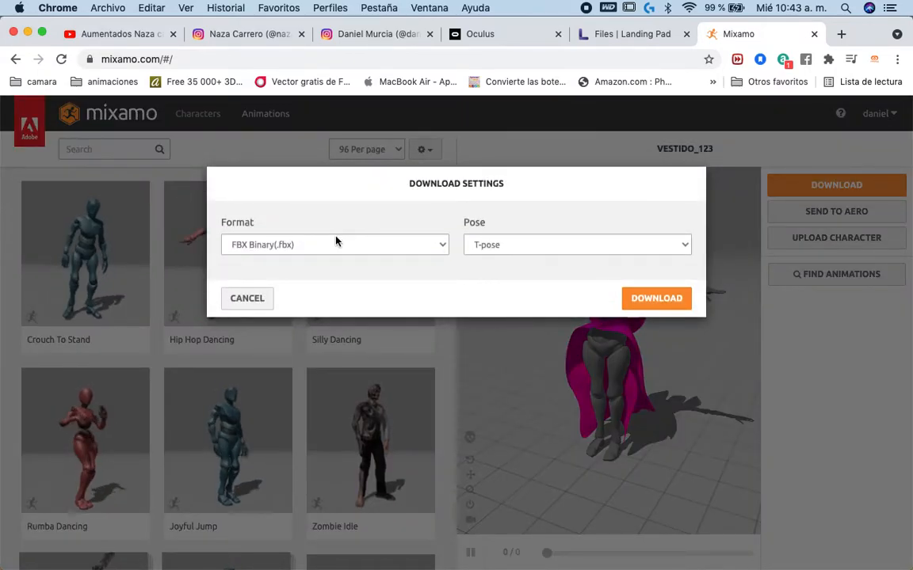
{"action": "left_click", "coordinate": [655, 305]}
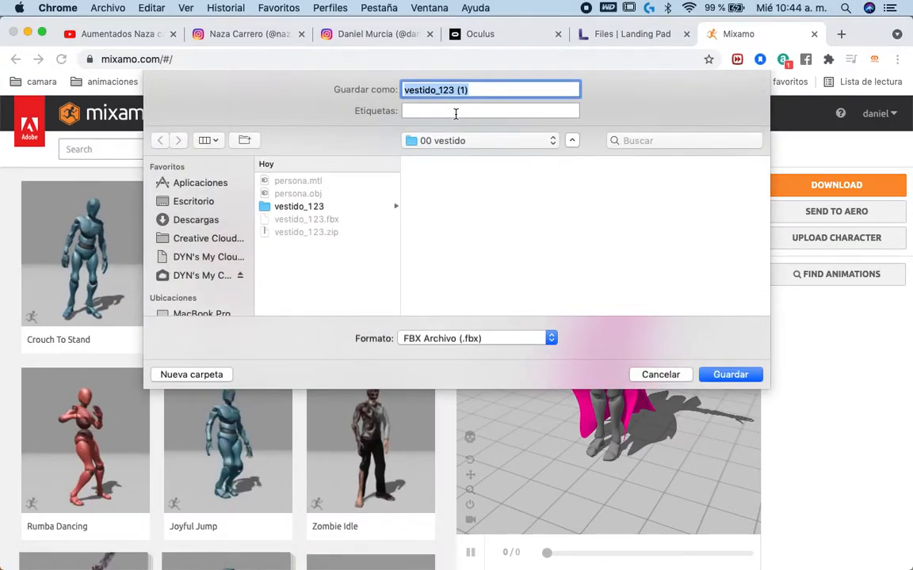
{"action": "type", "text": "vestido"}
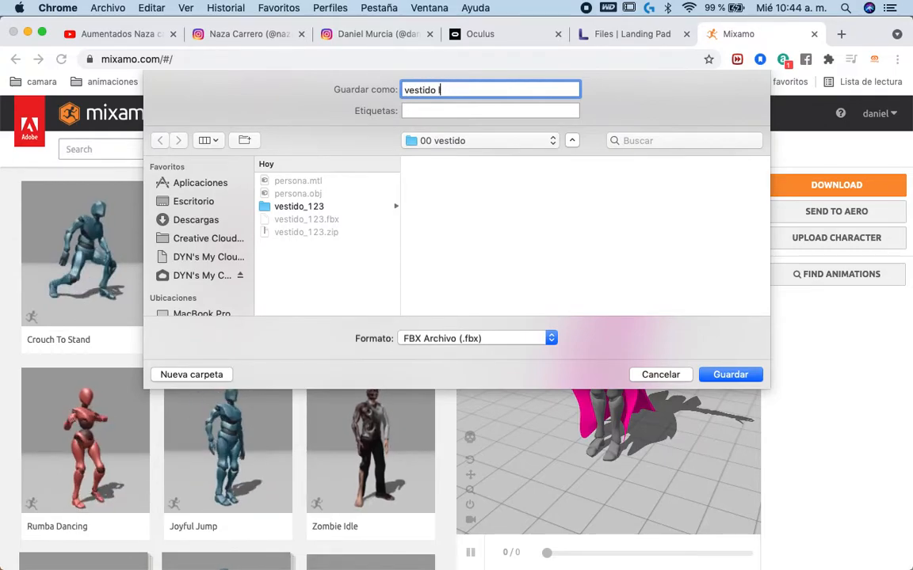
{"action": "key", "text": "Return"}
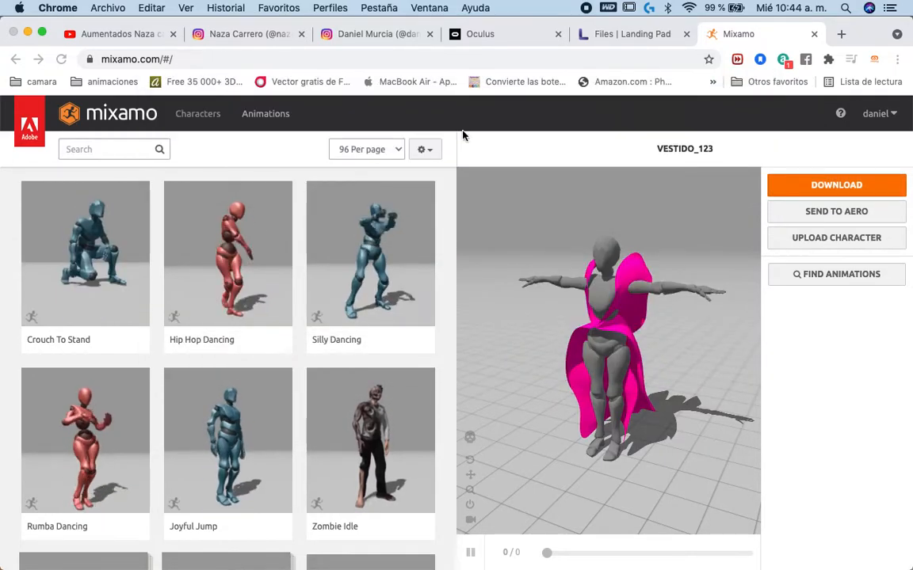
- Switch to the Body Mesh project in Lens Studio and select the 1. Growing Vine_BODY0 object
{"action": "key", "text": "ctrl+Right"}
{"action": "key", "text": "ctrl+Right"}
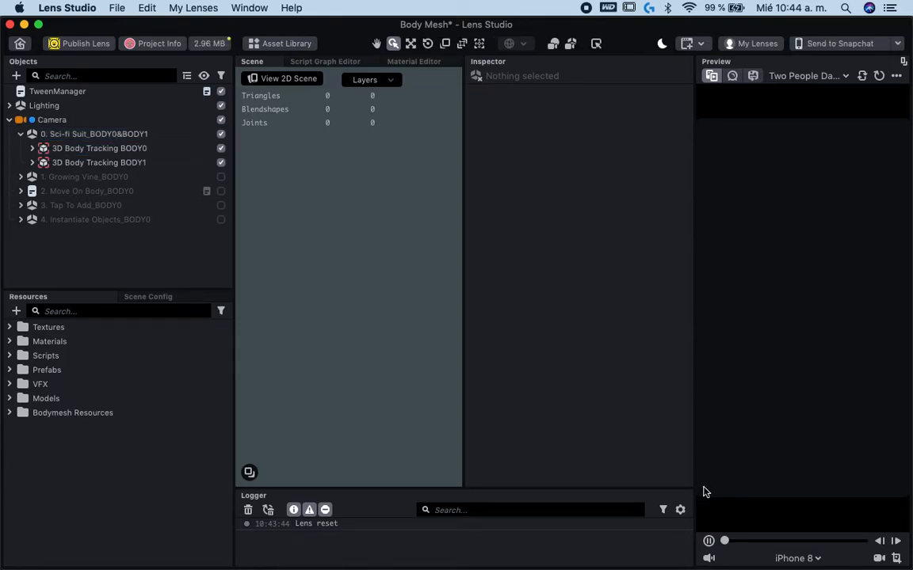
{"action": "left_click", "coordinate": [110, 178]}
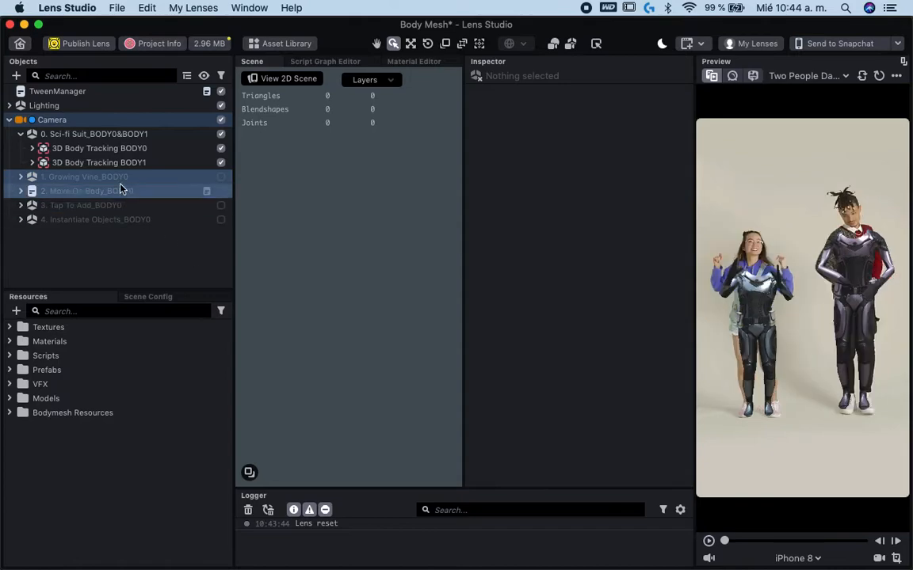
{"action": "double_click", "coordinate": [123, 172]}
{"action": "type", "text": "Vine_BODY0"}
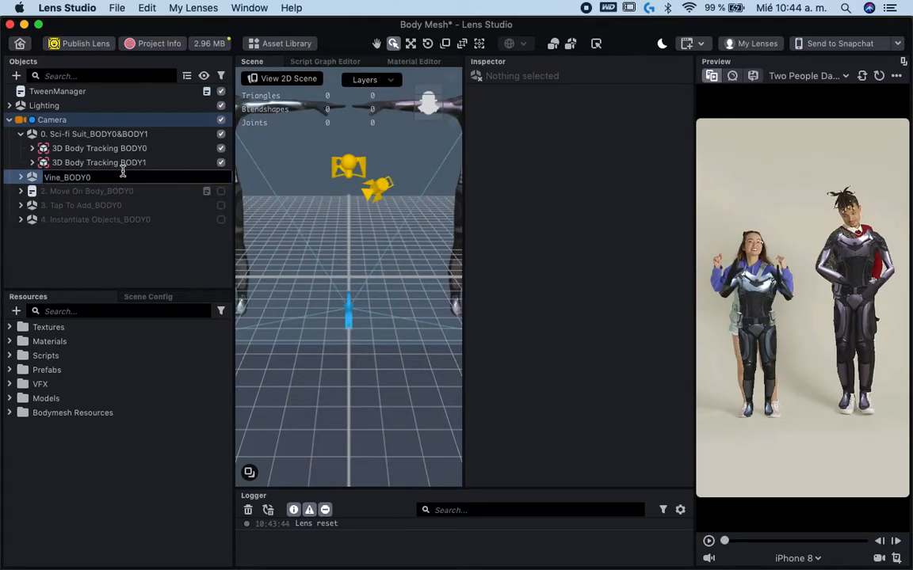
{"action": "key", "text": "Escape"}
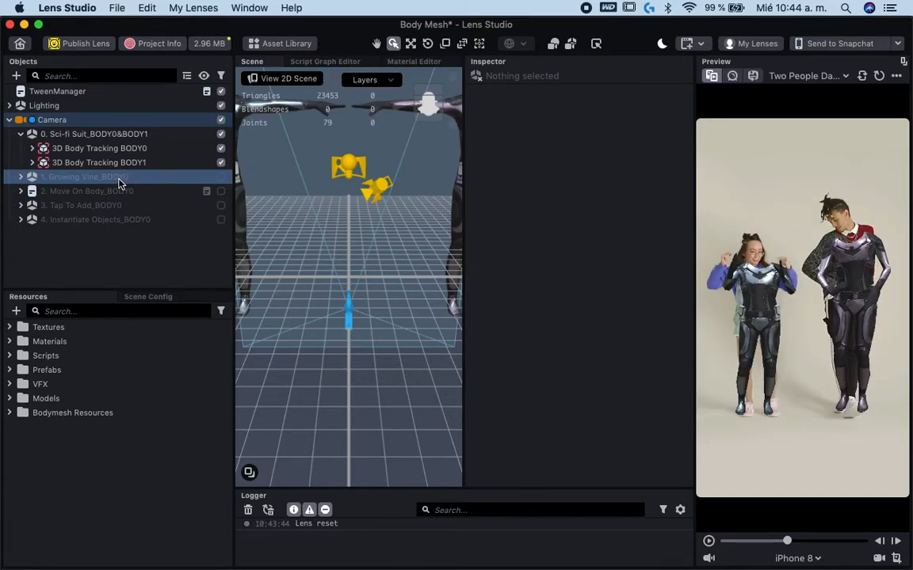
- Delete the Growing Vine, Move On Body, Tap To Add and Instantiate Objects examples from the scene
{"action": "right_click", "coordinate": [119, 179]}
{"action": "left_click", "coordinate": [133, 276]}
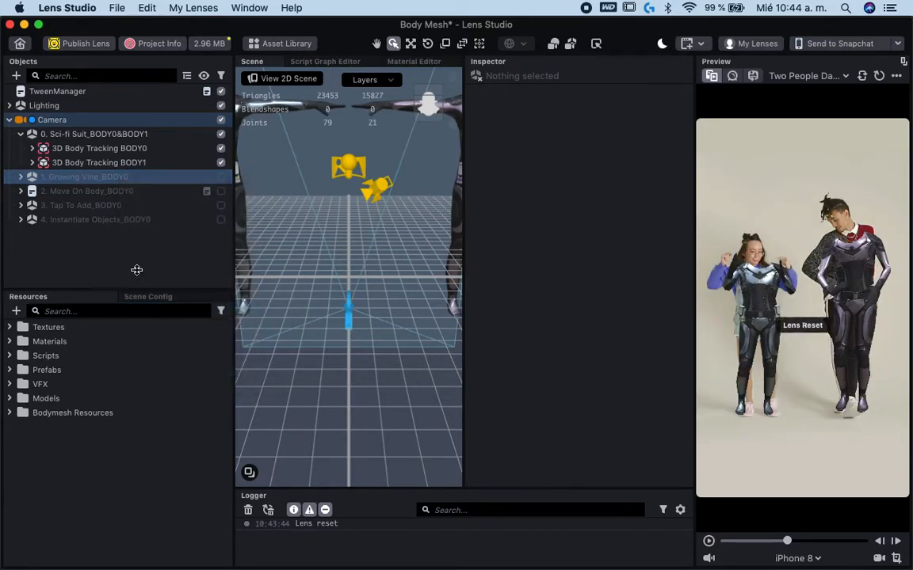
{"action": "right_click", "coordinate": [86, 178]}
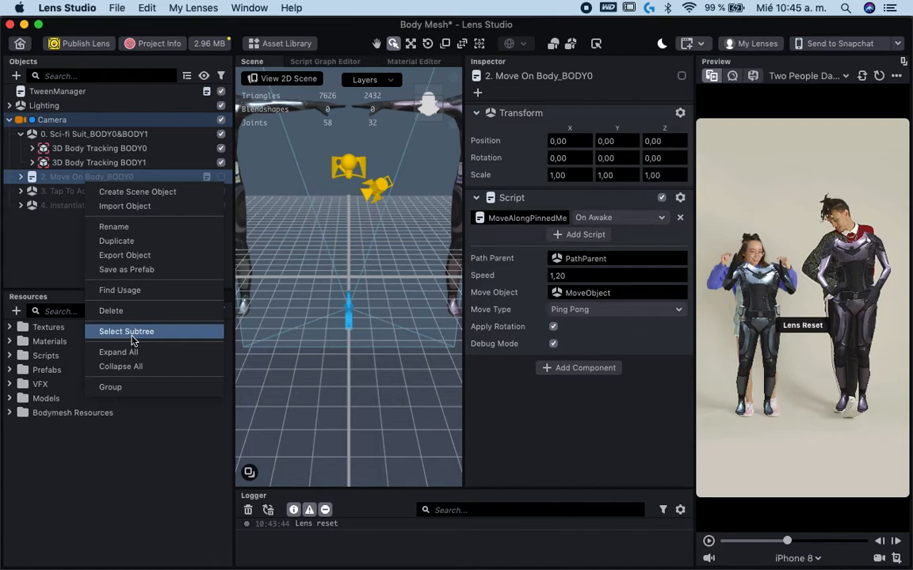
{"action": "left_click", "coordinate": [119, 310]}
{"action": "right_click", "coordinate": [98, 180]}
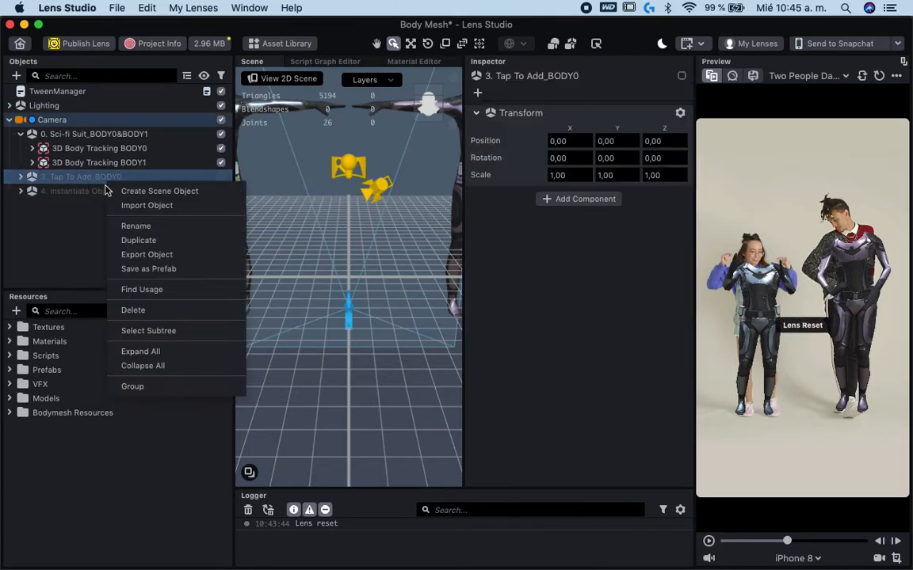
{"action": "left_click", "coordinate": [138, 310]}
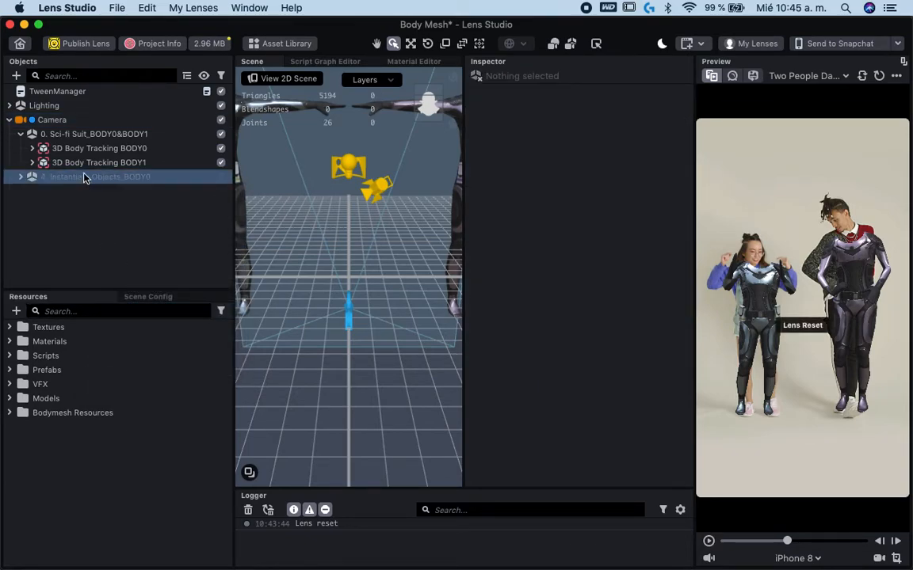
{"action": "left_click", "coordinate": [85, 178]}
{"action": "right_click", "coordinate": [86, 178]}
{"action": "left_click", "coordinate": [140, 310]}
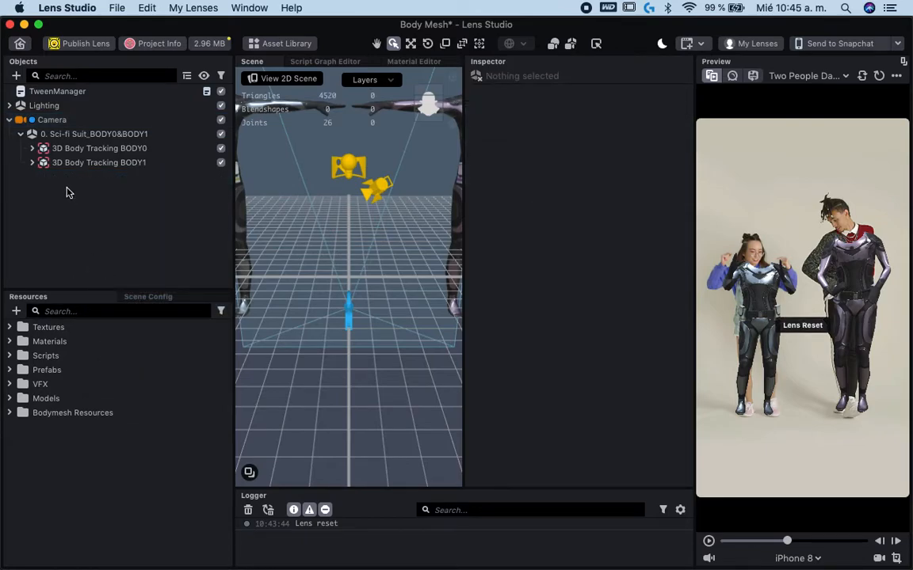
- Delete the 3D Body Tracking BODY1 object and expand 3D Body Tracking BODY0
{"action": "right_click", "coordinate": [82, 165]}
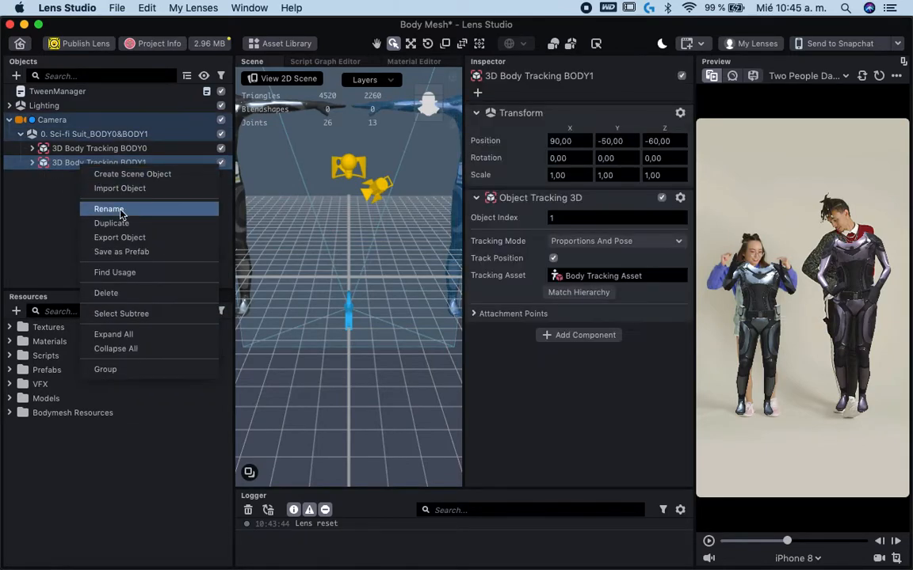
{"action": "left_click", "coordinate": [135, 294]}
{"action": "left_click", "coordinate": [32, 149]}
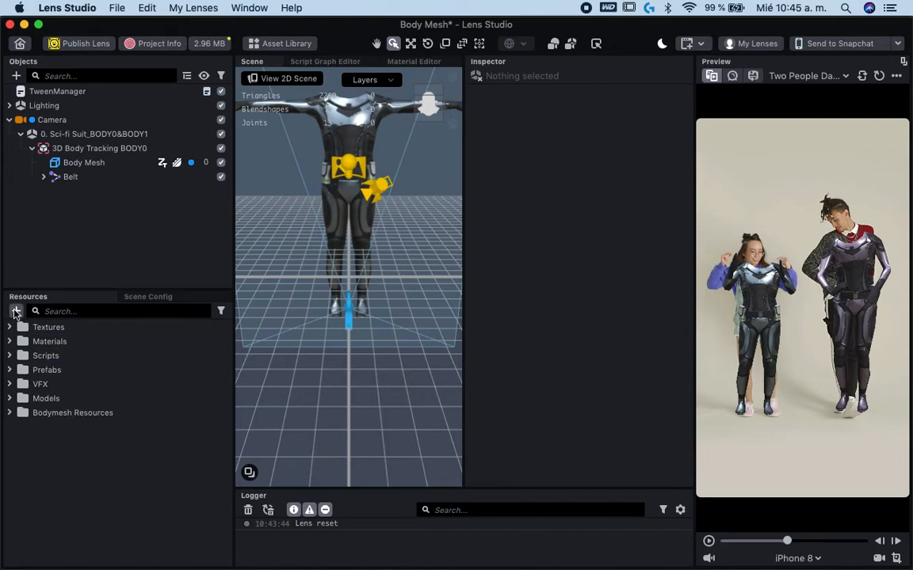
- Import vestido ok.fbx from the 00 vestido folder on the Desktop into the resources, using the default FBX import options
{"action": "left_click", "coordinate": [16, 312]}
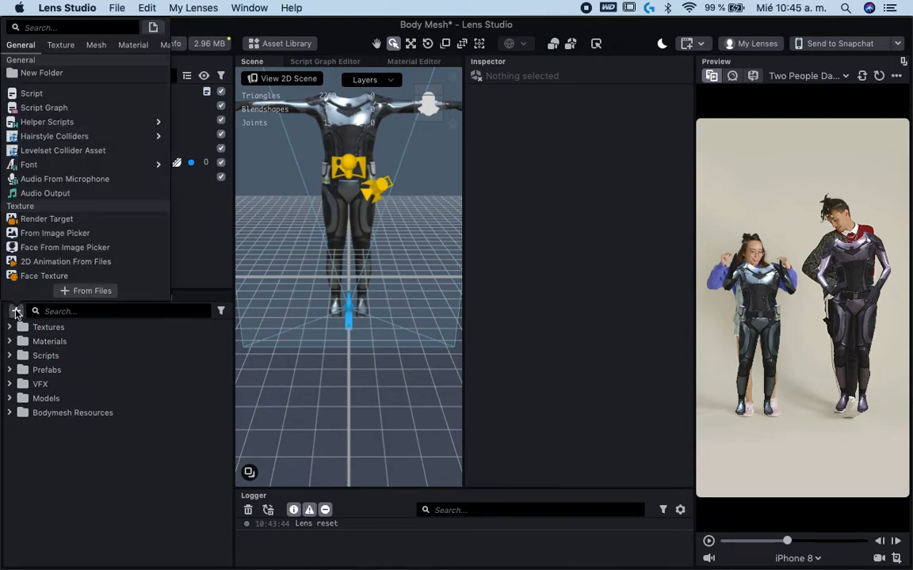
{"action": "left_click", "coordinate": [87, 292]}
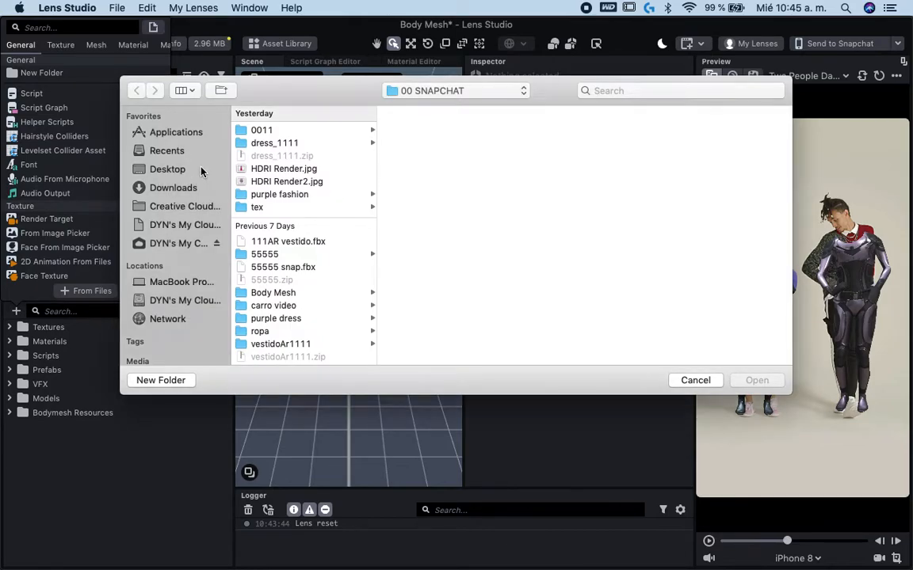
{"action": "left_click", "coordinate": [190, 169]}
{"action": "left_click", "coordinate": [292, 130]}
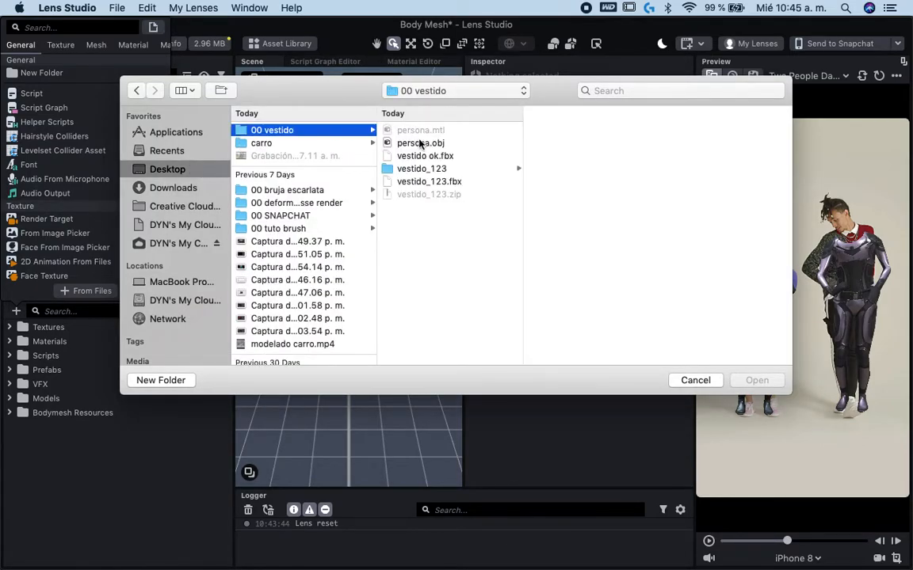
{"action": "left_click", "coordinate": [448, 143]}
{"action": "left_click", "coordinate": [464, 155]}
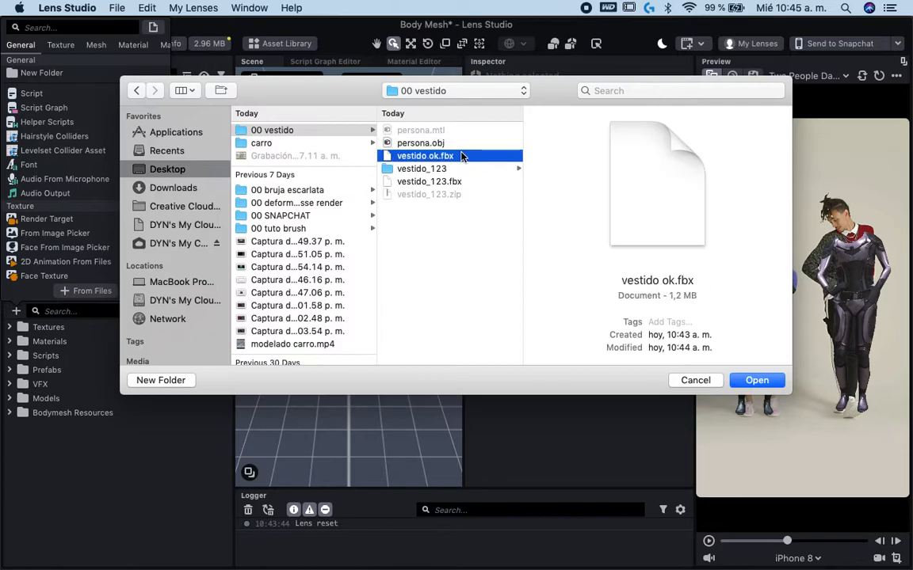
{"action": "double_click", "coordinate": [475, 156]}
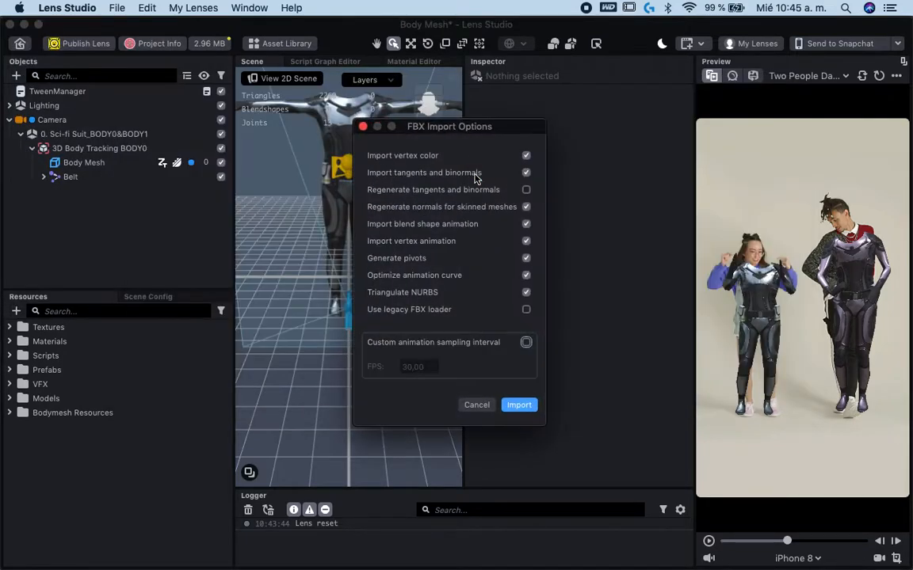
{"action": "left_click", "coordinate": [520, 405]}
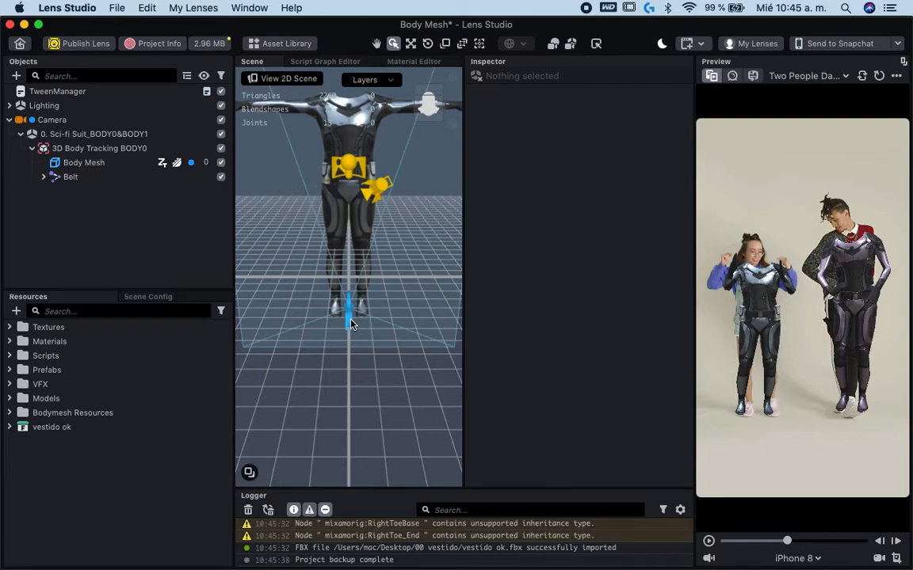
- Place the vestido ok prefab from the imported resource inside 3D Body Tracking BODY0
{"action": "left_click", "coordinate": [9, 428]}
{"action": "left_click", "coordinate": [44, 470]}
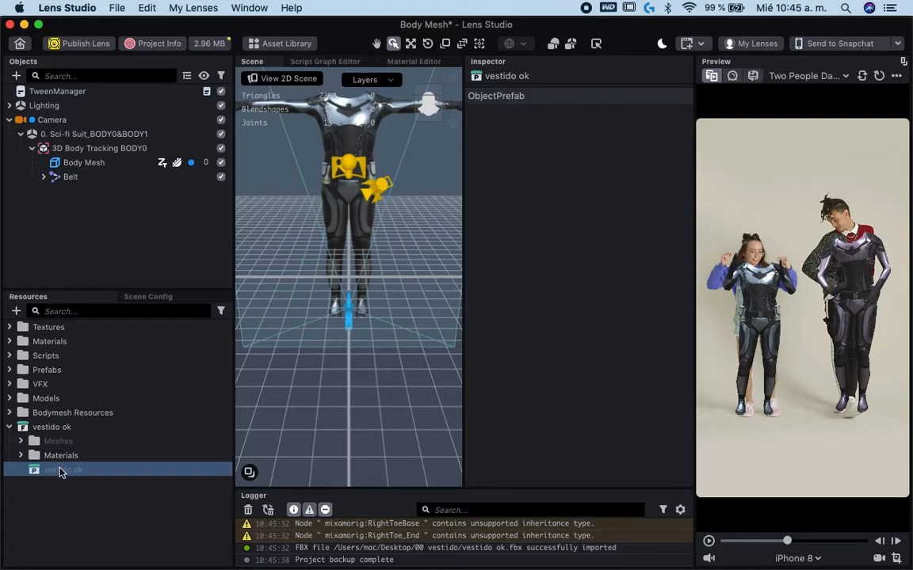
{"action": "left_click", "coordinate": [8, 427]}
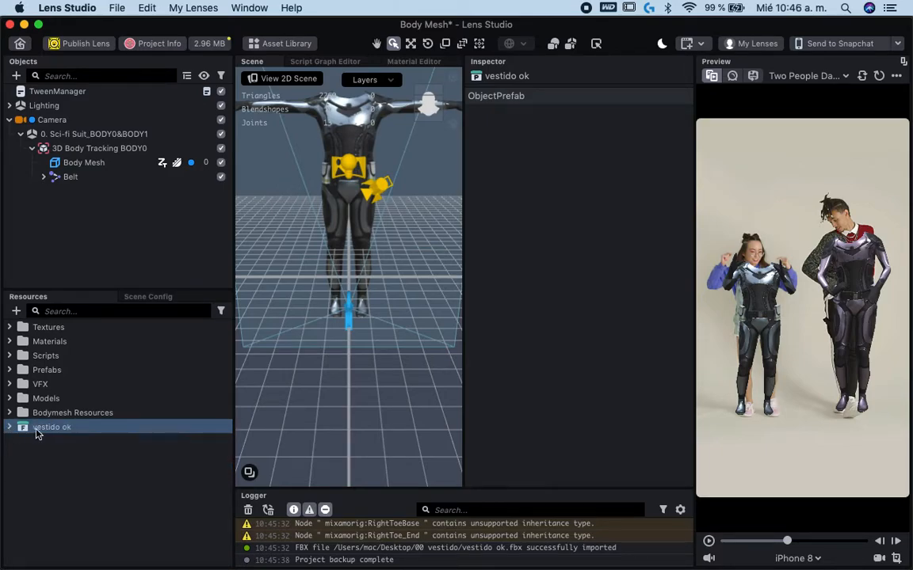
{"action": "left_click", "coordinate": [10, 428]}
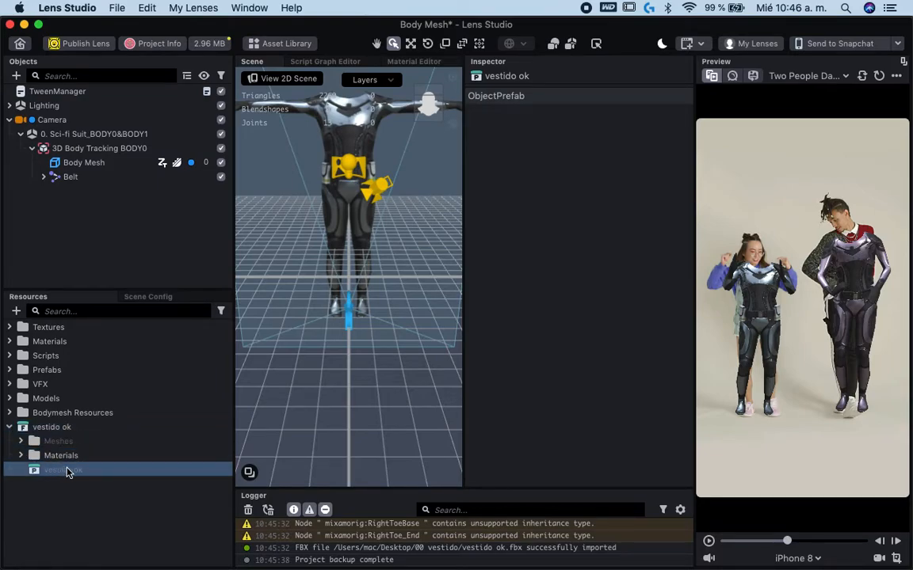
{"action": "left_click_drag", "start_coordinate": [64, 471], "coordinate": [86, 150]}
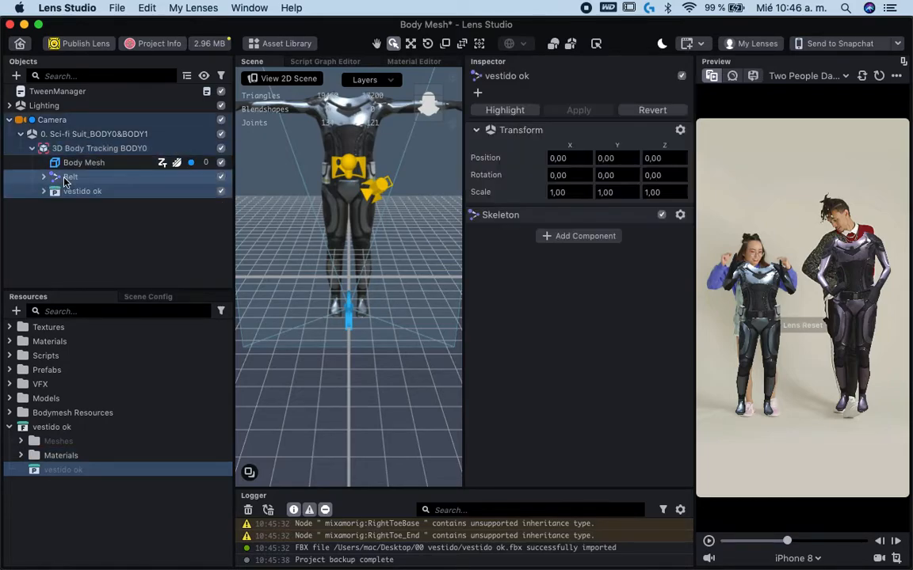
- Disable the Body Mesh and Belt objects of the template suit and expand the vestido ok object
{"action": "left_click", "coordinate": [221, 163]}
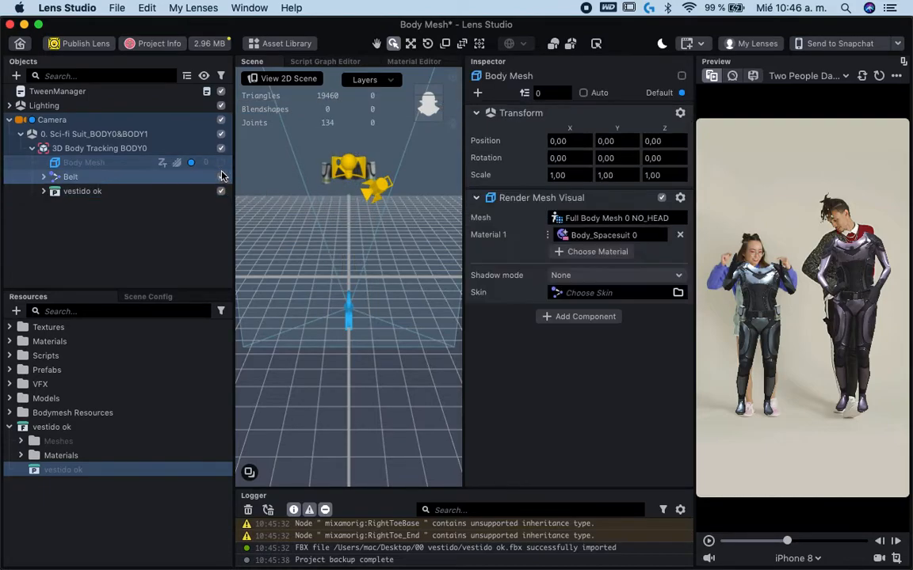
{"action": "left_click", "coordinate": [221, 177]}
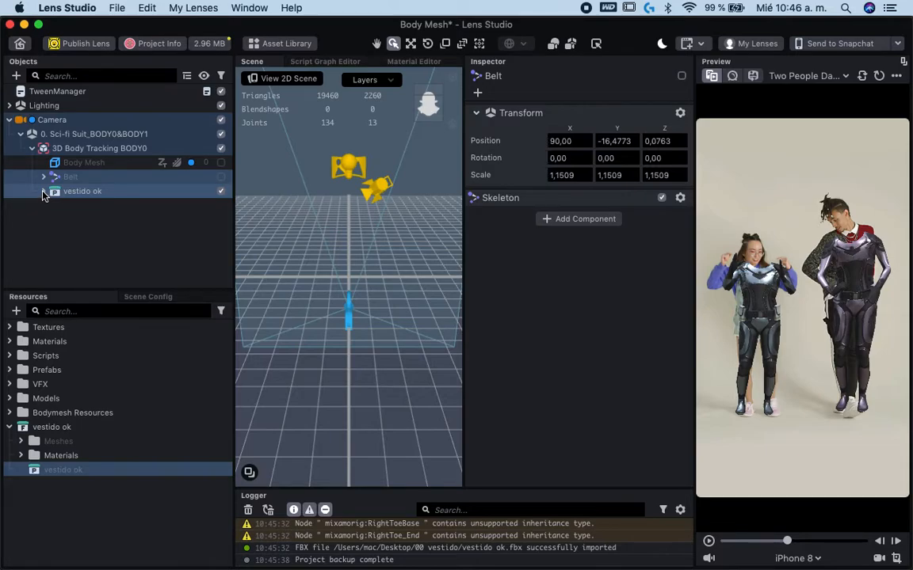
{"action": "left_click", "coordinate": [44, 193]}
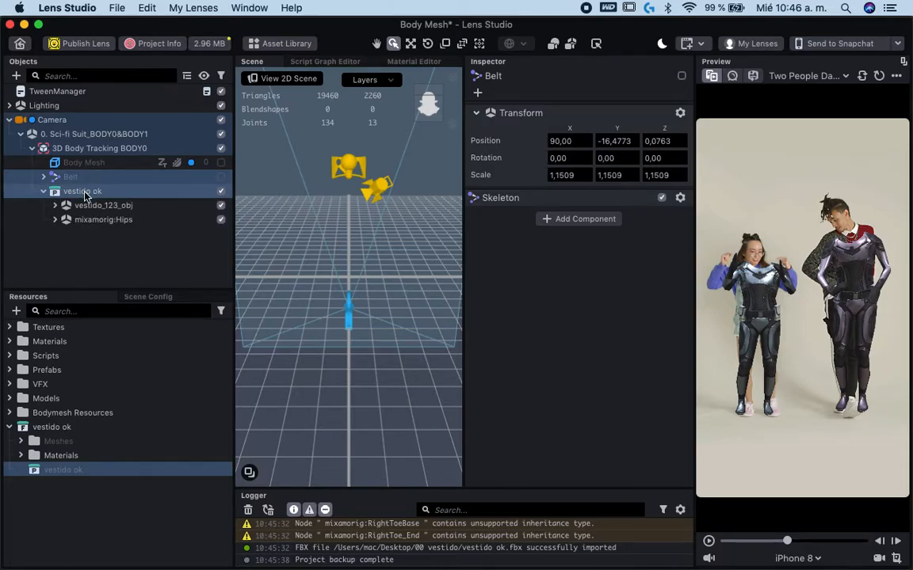
- Play the preview video to check whether the dress model shows on the people, and pause it again
{"action": "left_click", "coordinate": [709, 541]}
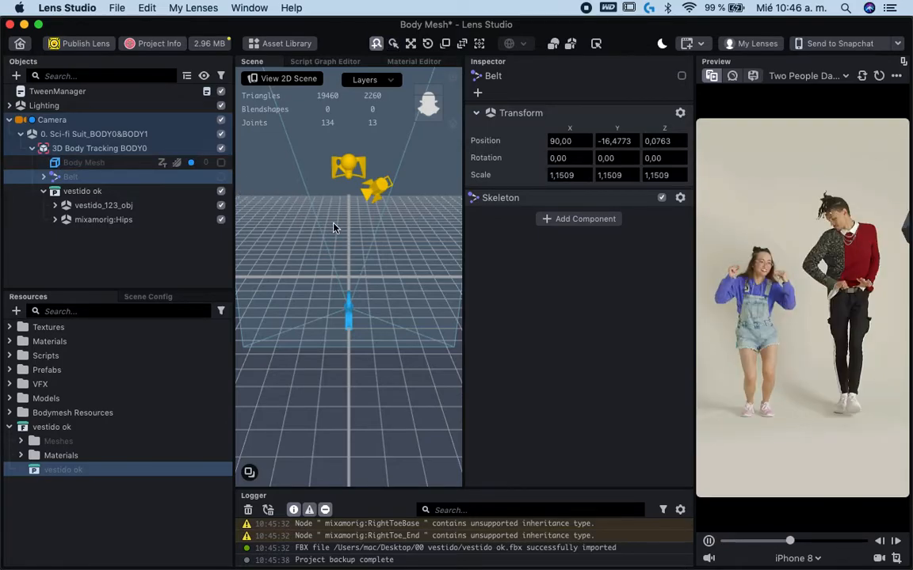
{"action": "scroll", "coordinate": [334, 228], "scroll_direction": "down", "scroll_amount": 8}
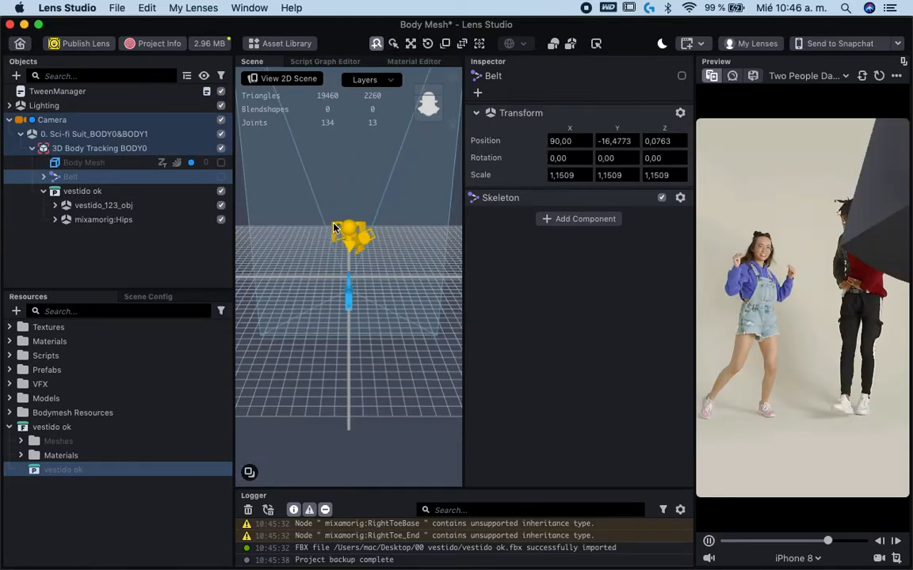
{"action": "scroll", "coordinate": [334, 229], "scroll_direction": "down", "scroll_amount": 3}
{"action": "scroll", "coordinate": [334, 228], "scroll_direction": "up", "scroll_amount": 6}
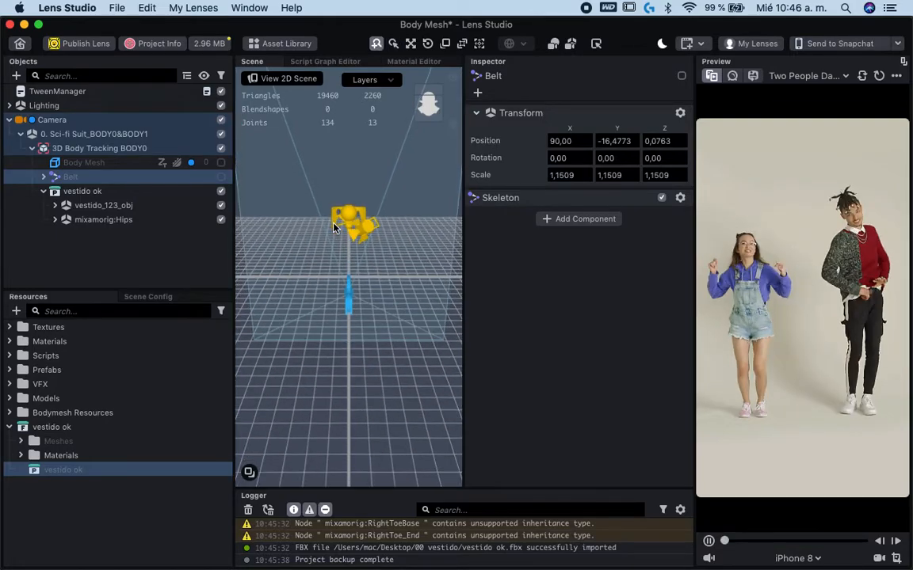
{"action": "left_click", "coordinate": [710, 540]}
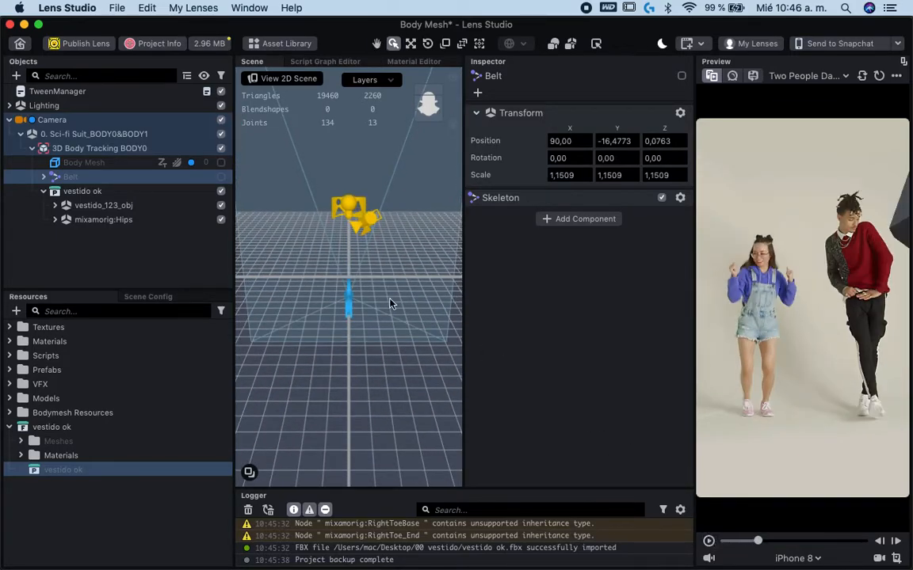
- Set the scale of the vestido ok object to 0,098 on the X, Y and Z axes
{"action": "left_click", "coordinate": [97, 191]}
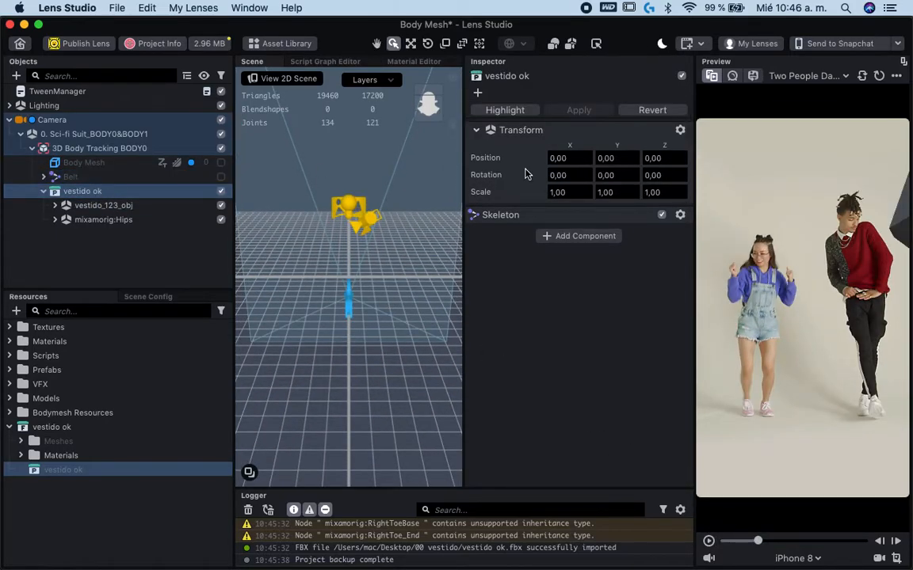
{"action": "left_click", "coordinate": [575, 196]}
{"action": "key", "text": "BackSpace"}
{"action": "key", "text": "BackSpace"}
{"action": "type", "text": "0,098"}
{"action": "key", "text": "Return"}
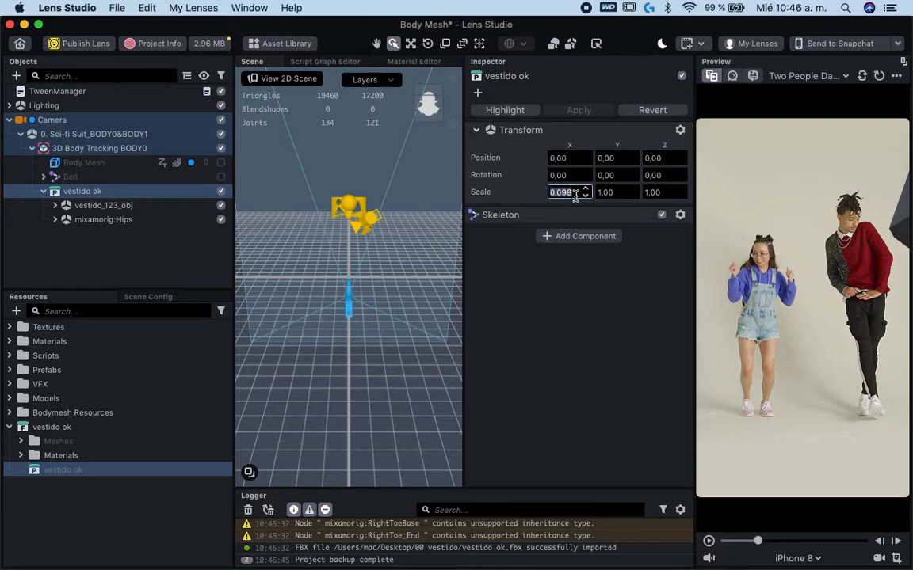
{"action": "double_click", "coordinate": [614, 195]}
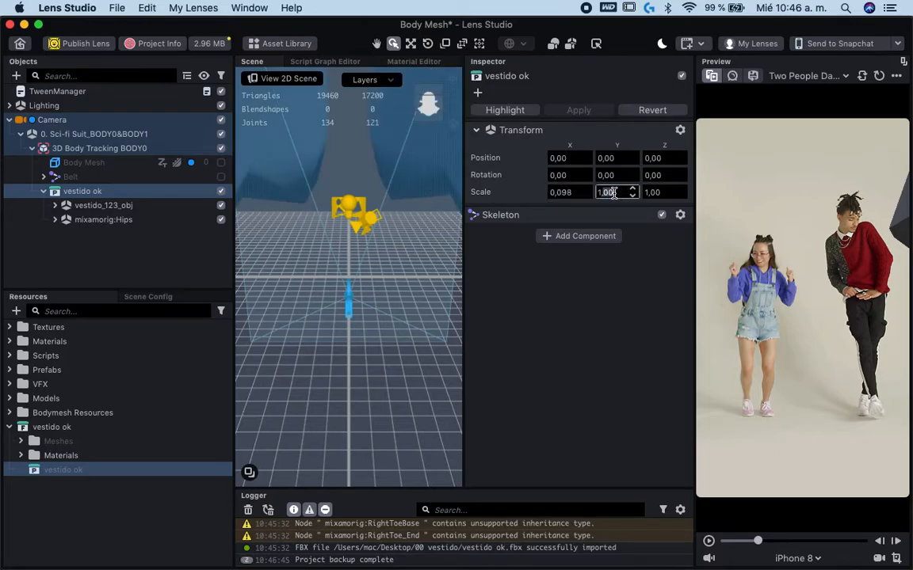
{"action": "type", "text": "0,098"}
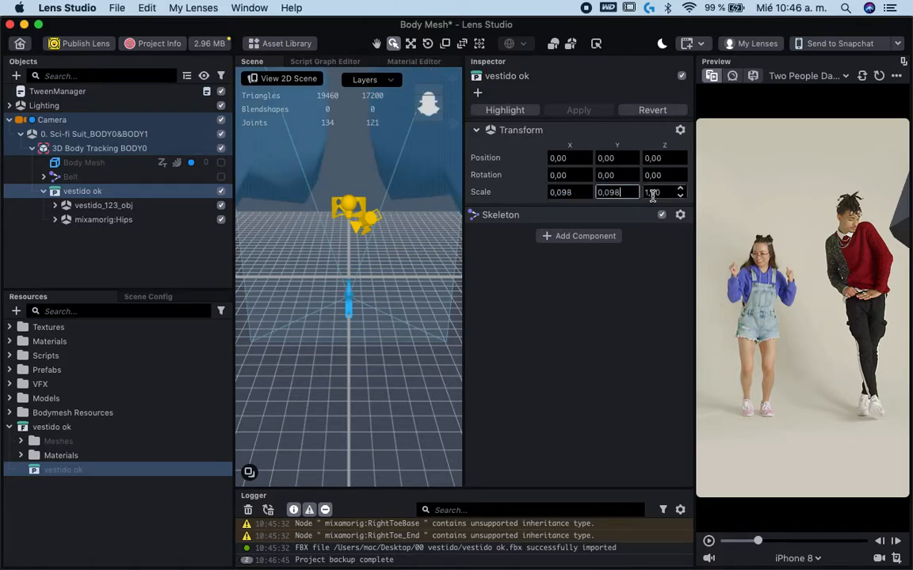
{"action": "left_click", "coordinate": [662, 195]}
{"action": "type", "text": "0,098"}
{"action": "key", "text": "Return"}
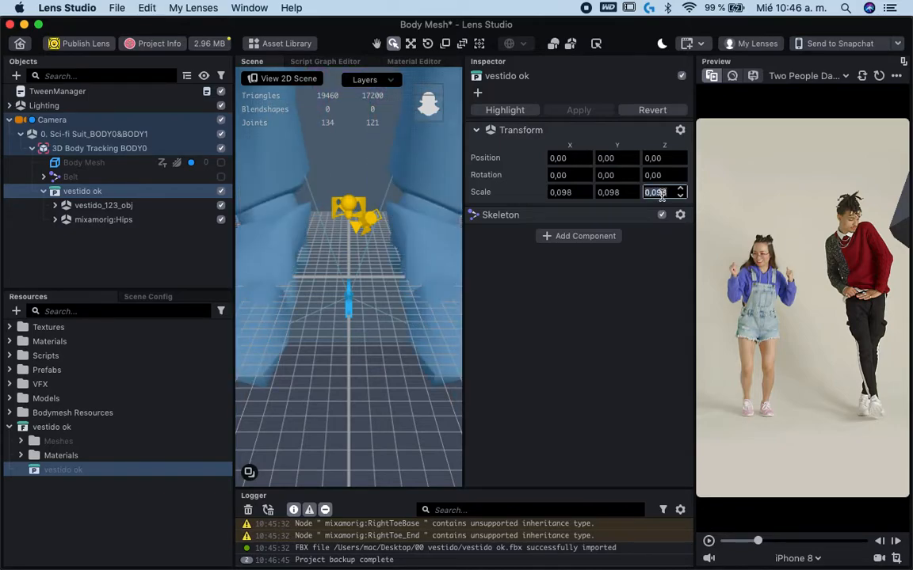
- Set the vestido ok object's scale to 0,0098 on the X, Y and Z axes
{"action": "left_click", "coordinate": [562, 193]}
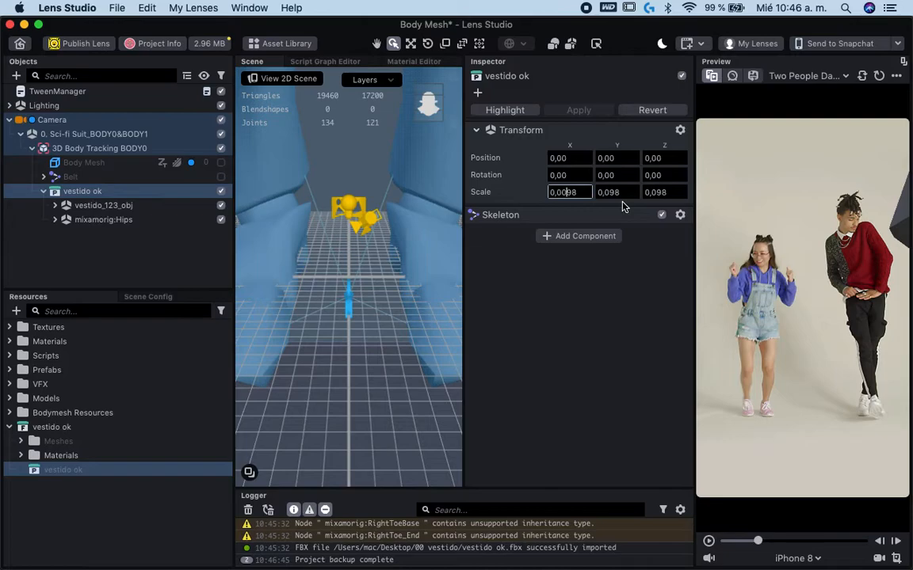
{"action": "key", "text": "Return"}
{"action": "left_click", "coordinate": [623, 193]}
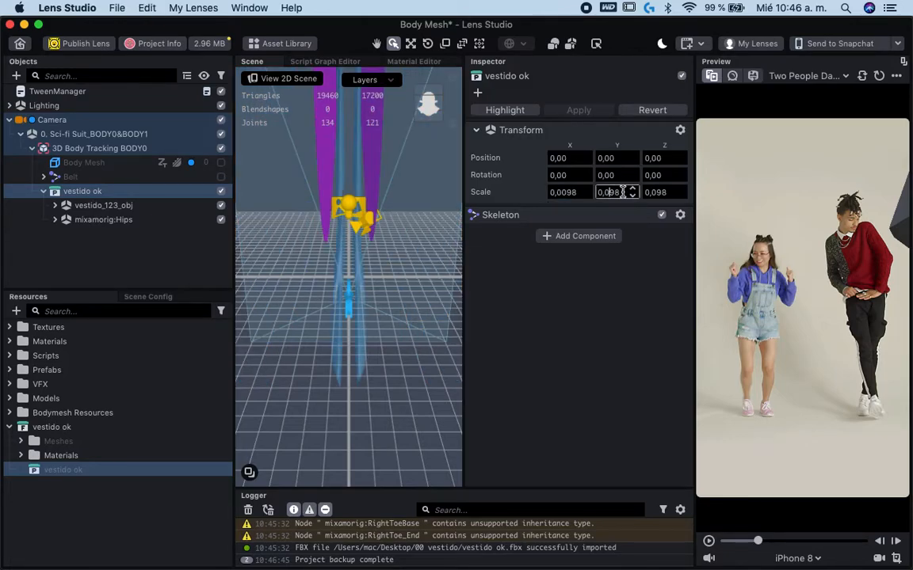
{"action": "double_click", "coordinate": [623, 193]}
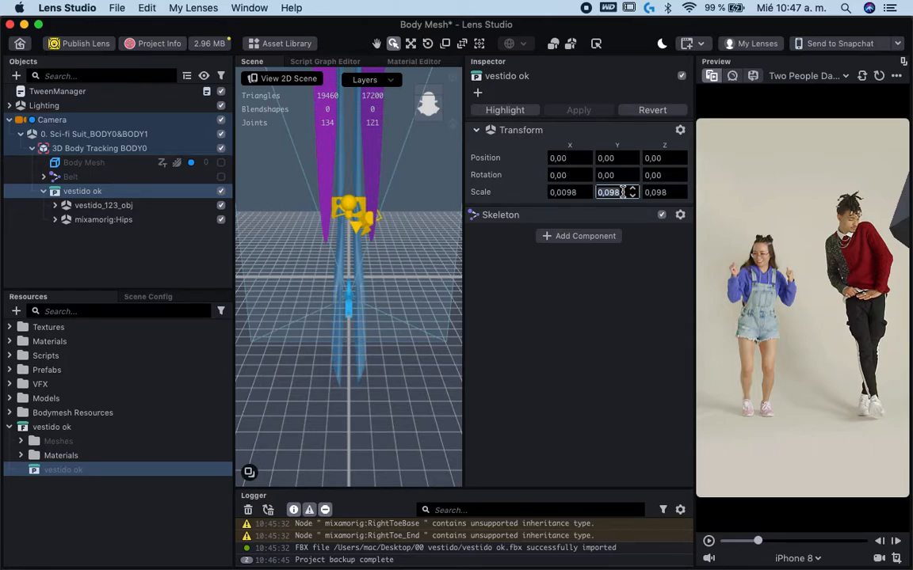
{"action": "type", "text": "0,0098"}
{"action": "key", "text": "Tab"}
{"action": "type", "text": "0,0098"}
{"action": "key", "text": "Return"}
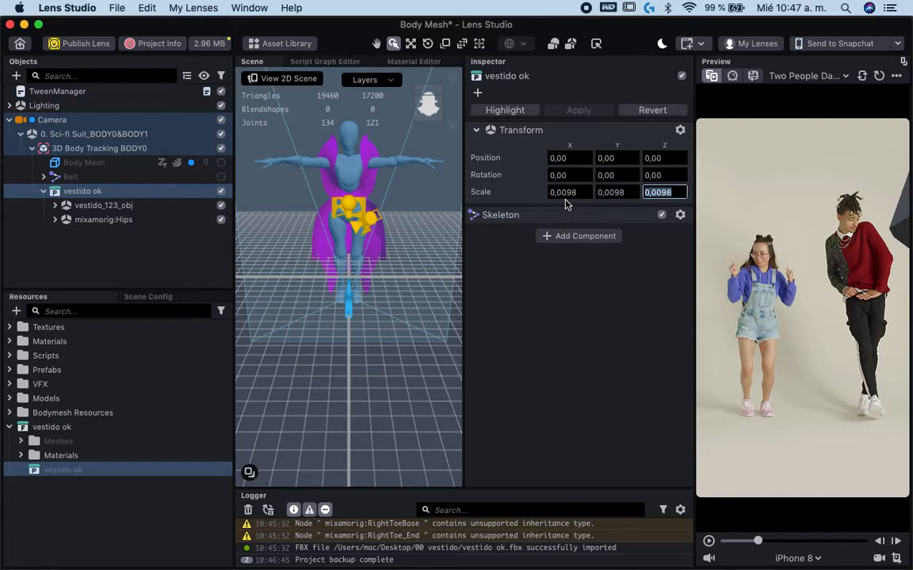
- Toggle the Body Mesh on and off to compare its size with the dress model, leaving it disabled
{"action": "scroll", "coordinate": [330, 262], "scroll_direction": "up", "scroll_amount": 5}
{"action": "scroll", "coordinate": [330, 263], "scroll_direction": "down", "scroll_amount": 4}
{"action": "left_click", "coordinate": [221, 163]}
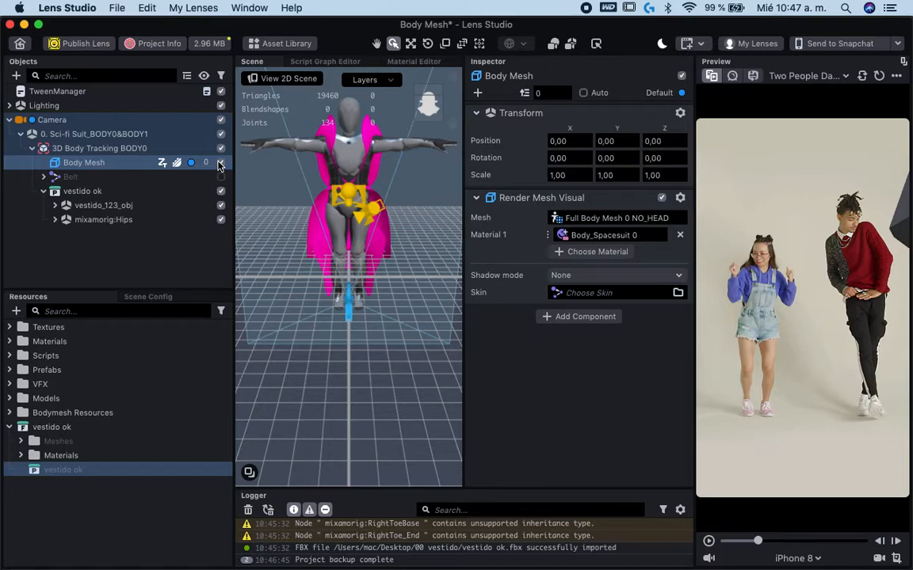
{"action": "left_click", "coordinate": [220, 162]}
{"action": "left_click", "coordinate": [221, 163]}
{"action": "left_click", "coordinate": [220, 162]}
{"action": "left_click", "coordinate": [220, 163]}
{"action": "left_click", "coordinate": [220, 163]}
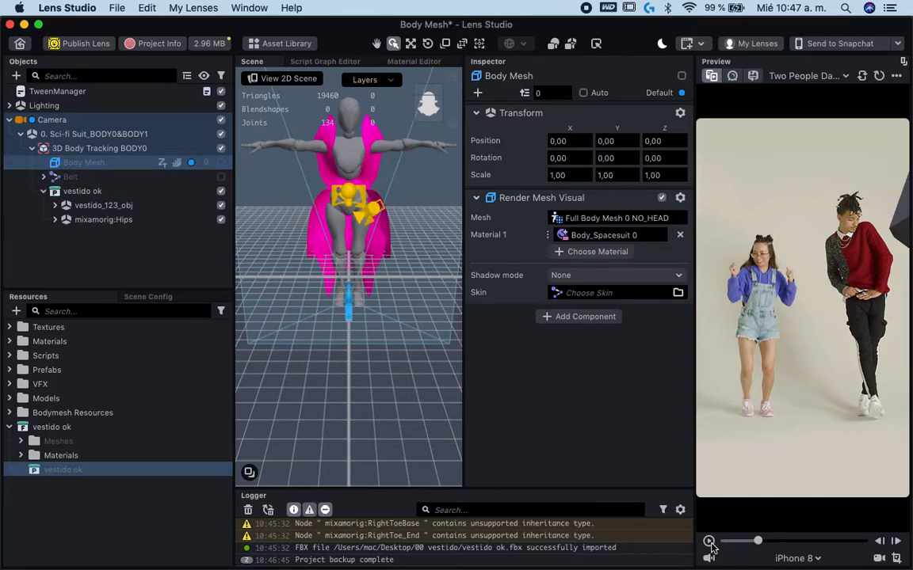
- Play the dancing preview clip briefly and switch the preview video to Skeletal
{"action": "left_click", "coordinate": [708, 541]}
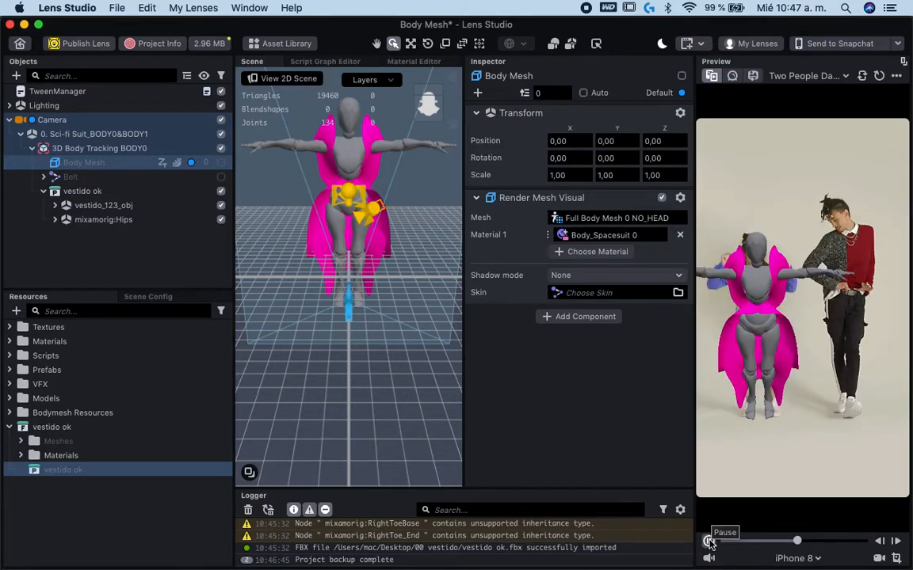
{"action": "left_click", "coordinate": [780, 76]}
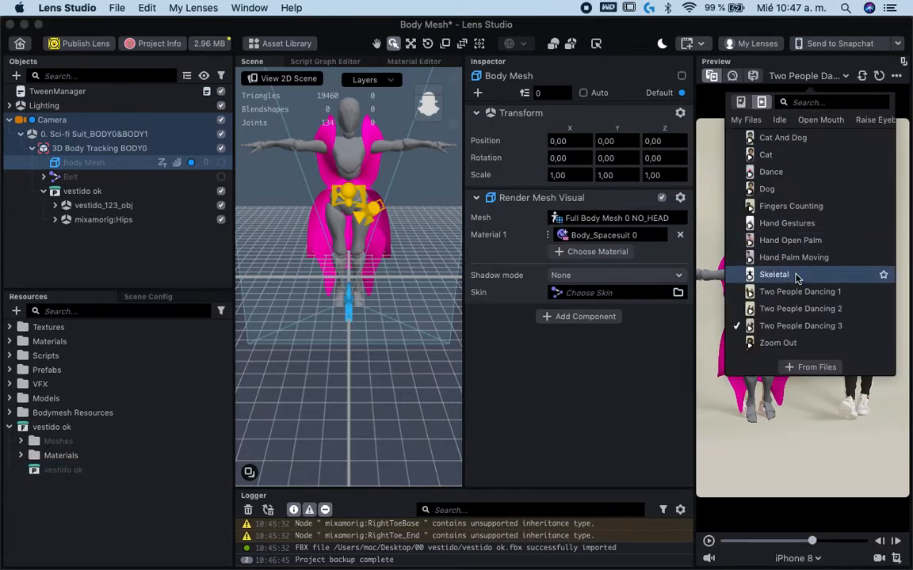
{"action": "scroll", "coordinate": [796, 275], "scroll_direction": "up", "scroll_amount": 1}
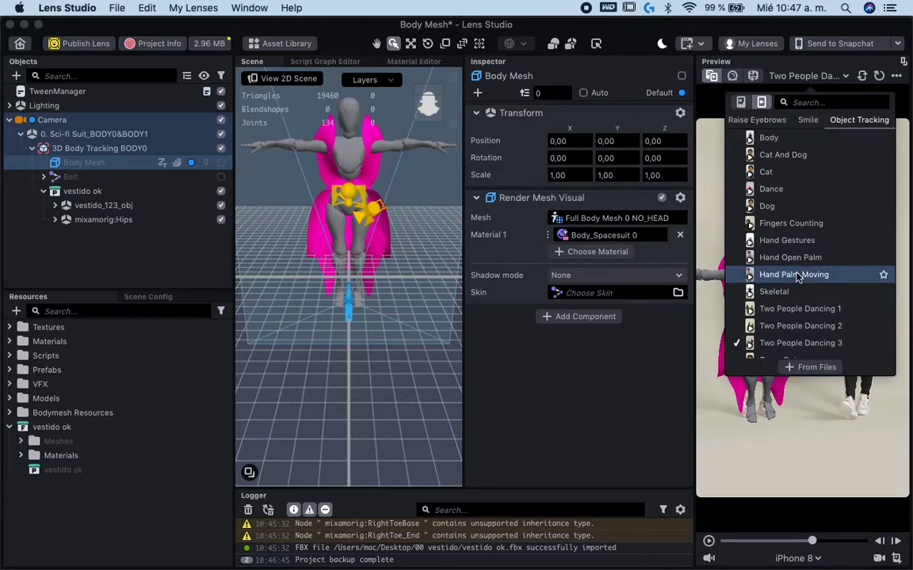
{"action": "scroll", "coordinate": [798, 277], "scroll_direction": "down", "scroll_amount": 1}
{"action": "scroll", "coordinate": [798, 261], "scroll_direction": "up", "scroll_amount": 6}
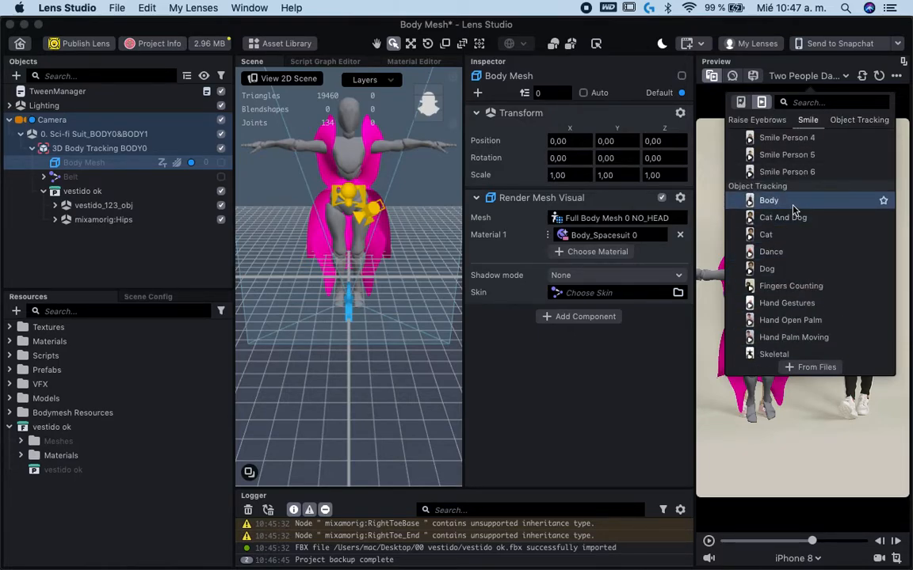
{"action": "scroll", "coordinate": [797, 230], "scroll_direction": "up", "scroll_amount": 10}
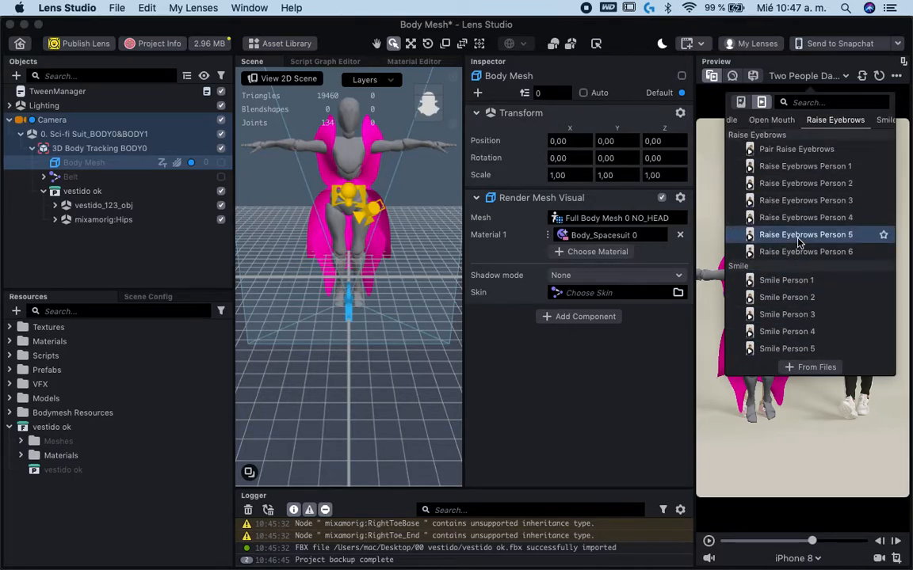
{"action": "scroll", "coordinate": [798, 242], "scroll_direction": "down", "scroll_amount": 15}
{"action": "left_click", "coordinate": [775, 274]}
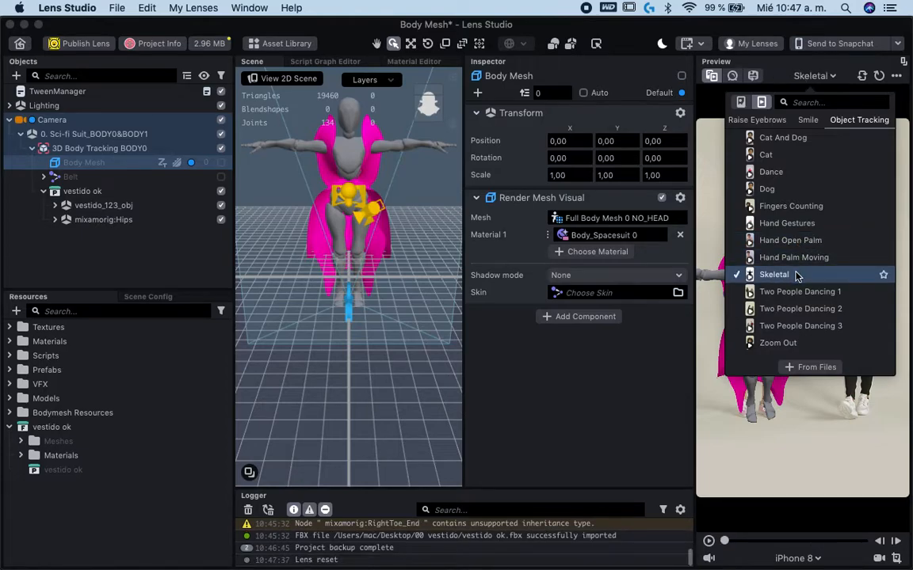
{"action": "left_click", "coordinate": [810, 368]}
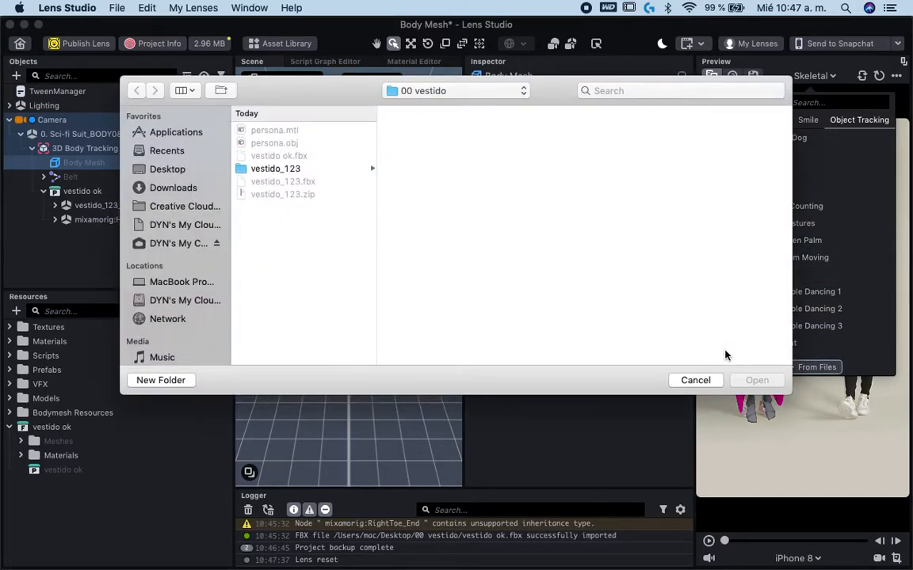
{"action": "left_click", "coordinate": [695, 379]}
{"action": "left_click", "coordinate": [668, 418]}
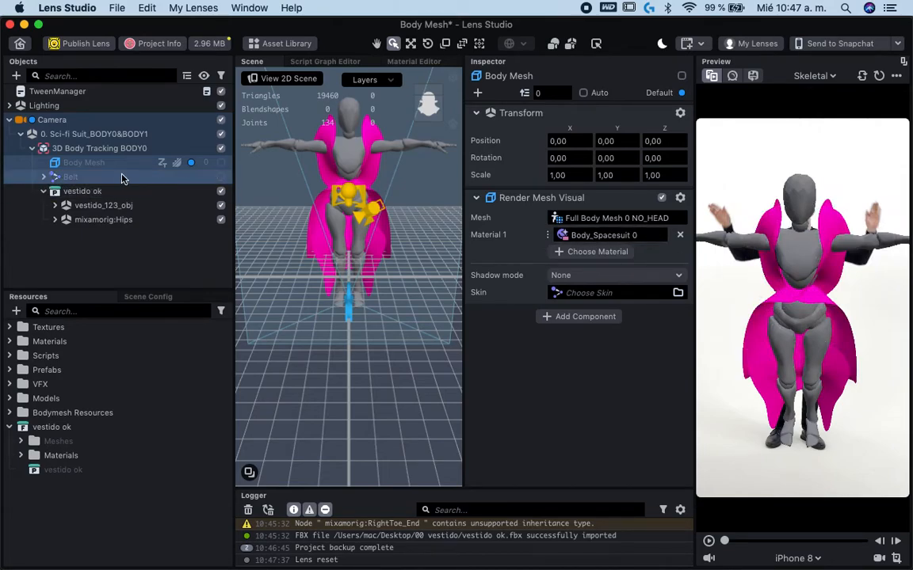
- Match the hierarchy of 3D Body Tracking BODY0 to mixamorig:Hips of vestido ok and play the preview to check the tracking
{"action": "left_click", "coordinate": [123, 150]}
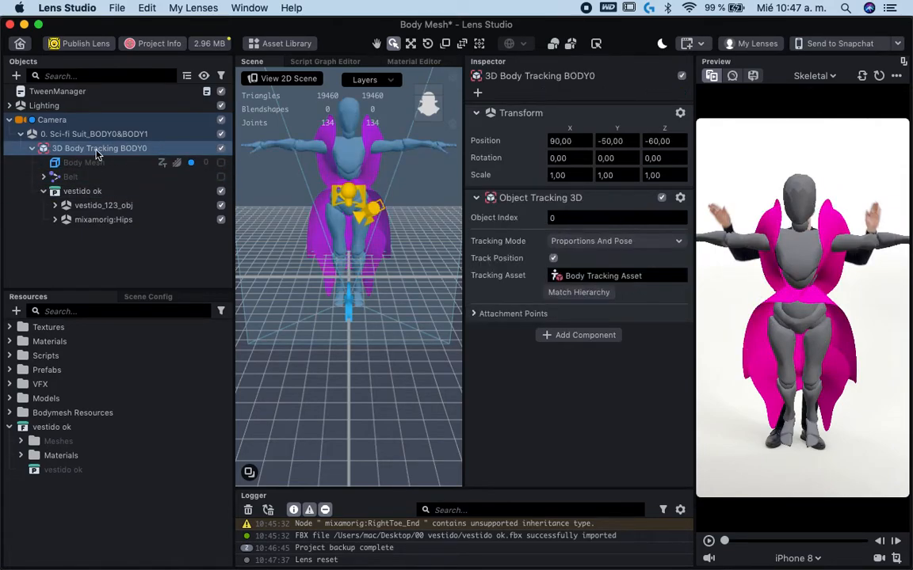
{"action": "left_click", "coordinate": [580, 292]}
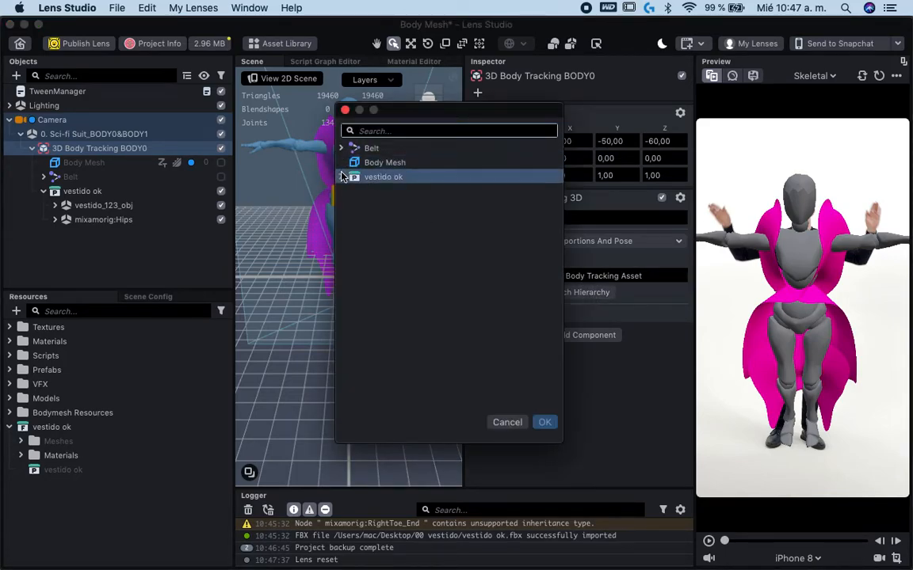
{"action": "left_click", "coordinate": [341, 177]}
{"action": "left_click", "coordinate": [372, 191]}
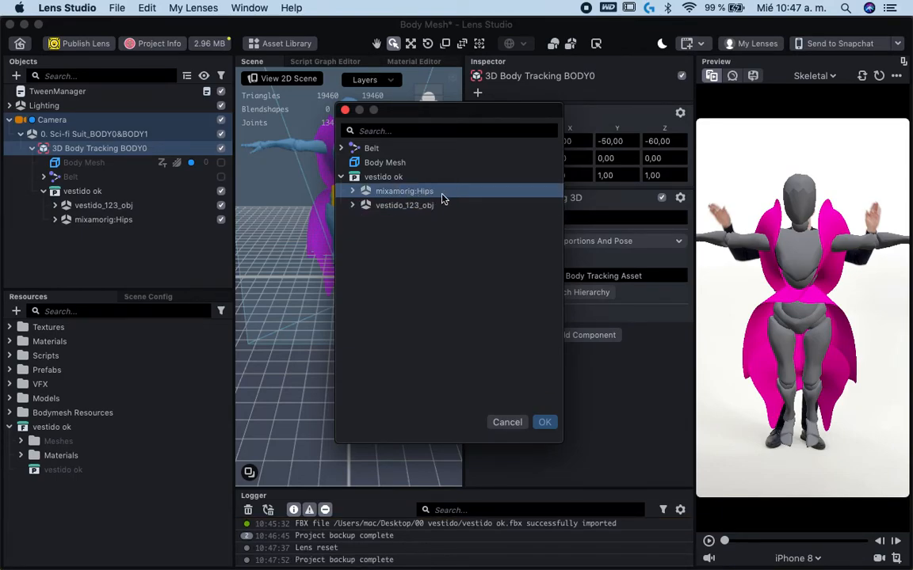
{"action": "left_click", "coordinate": [544, 422]}
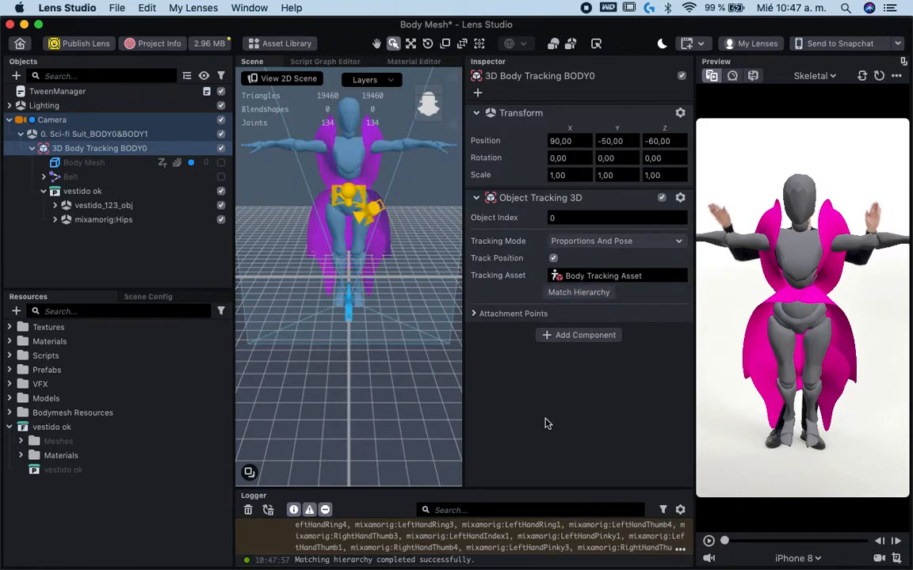
{"action": "left_click", "coordinate": [709, 542]}
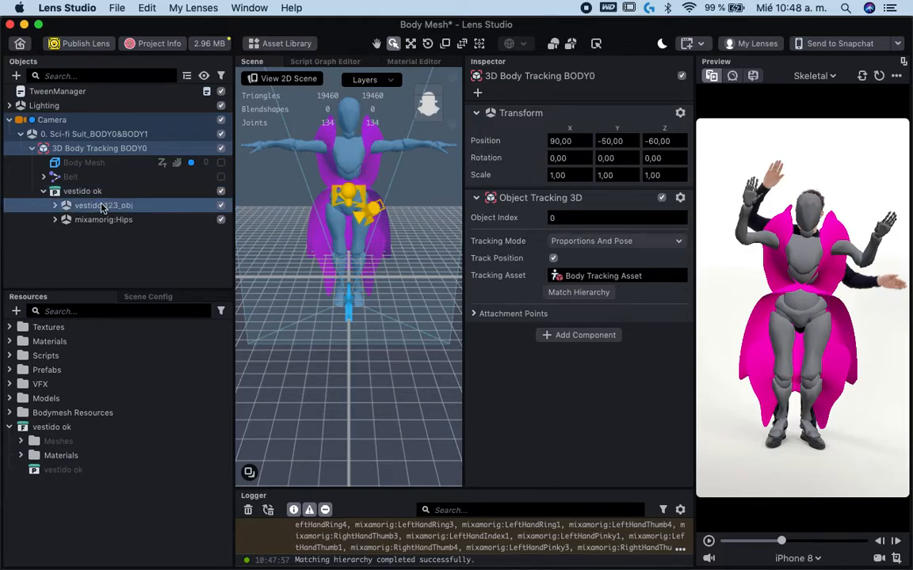
- Expand vestido_123_obj and inspect its Beta_Surface, Beta_Joints and s_0019 meshes
{"action": "left_click", "coordinate": [55, 206]}
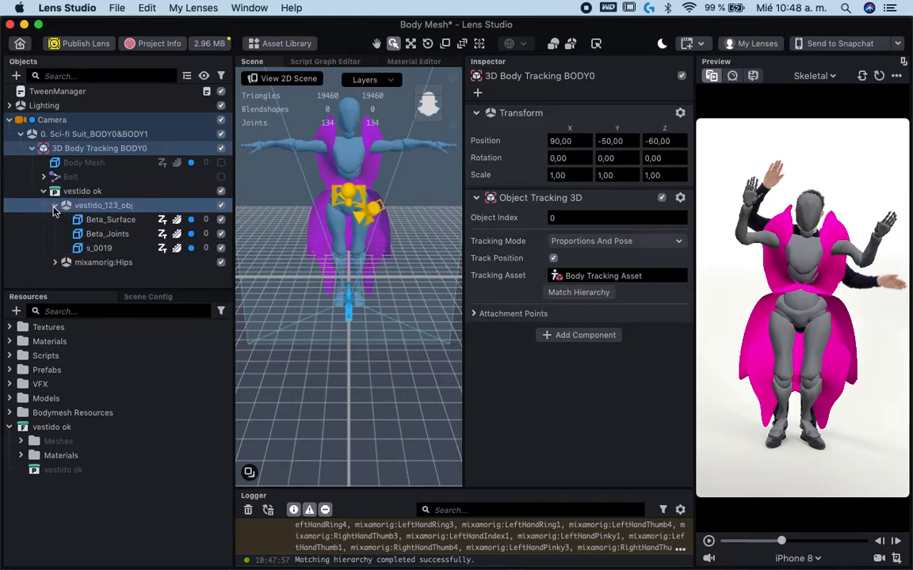
{"action": "left_click", "coordinate": [128, 222]}
{"action": "left_click", "coordinate": [128, 235]}
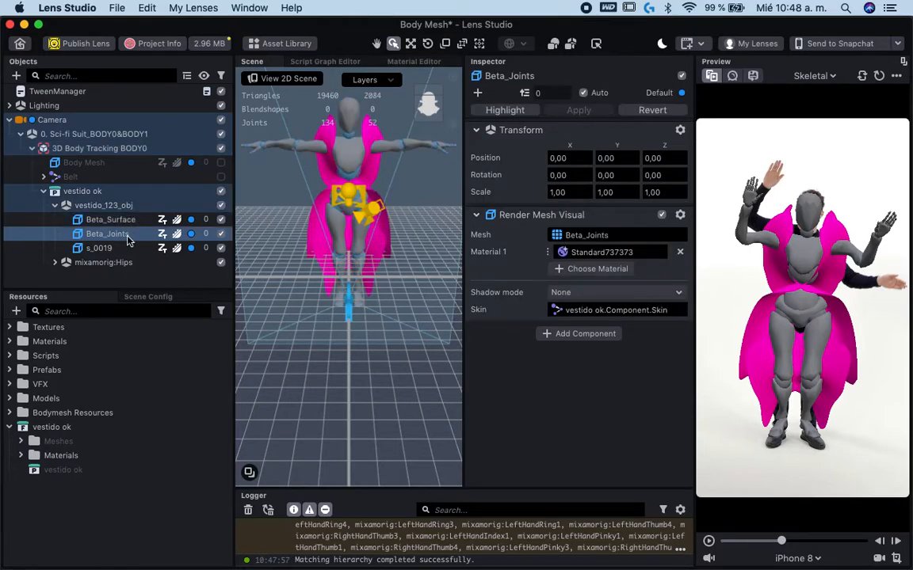
{"action": "left_click", "coordinate": [128, 225]}
{"action": "left_click", "coordinate": [110, 249]}
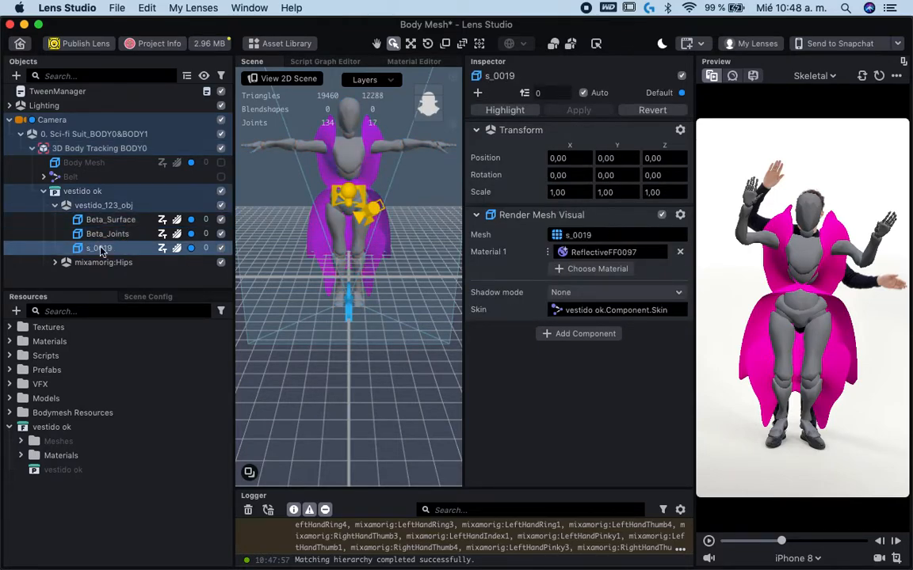
- Move the s_0019 dress mesh above Beta_Surface inside vestido_123_obj
{"action": "double_click", "coordinate": [101, 249]}
{"action": "left_click", "coordinate": [107, 249]}
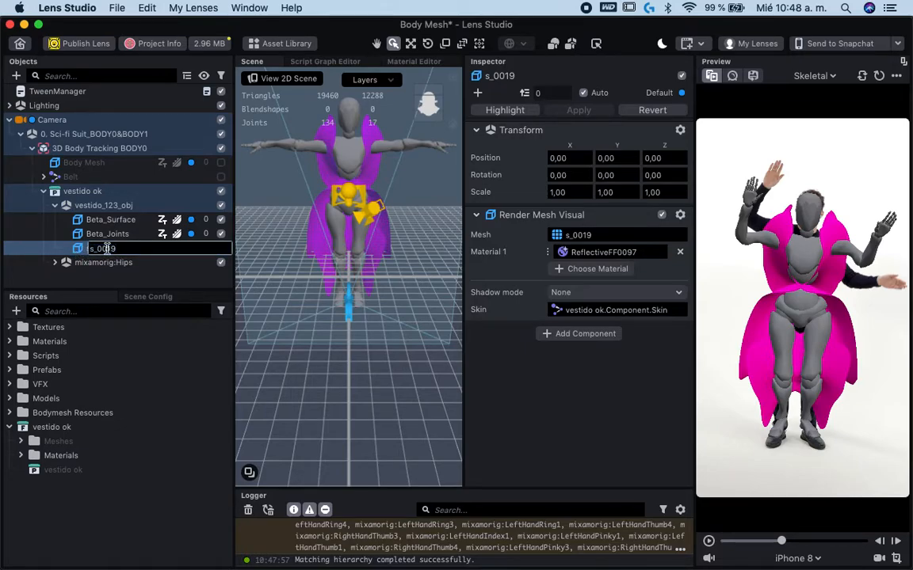
{"action": "left_click", "coordinate": [148, 237]}
{"action": "left_click_drag", "start_coordinate": [102, 252], "coordinate": [104, 219]}
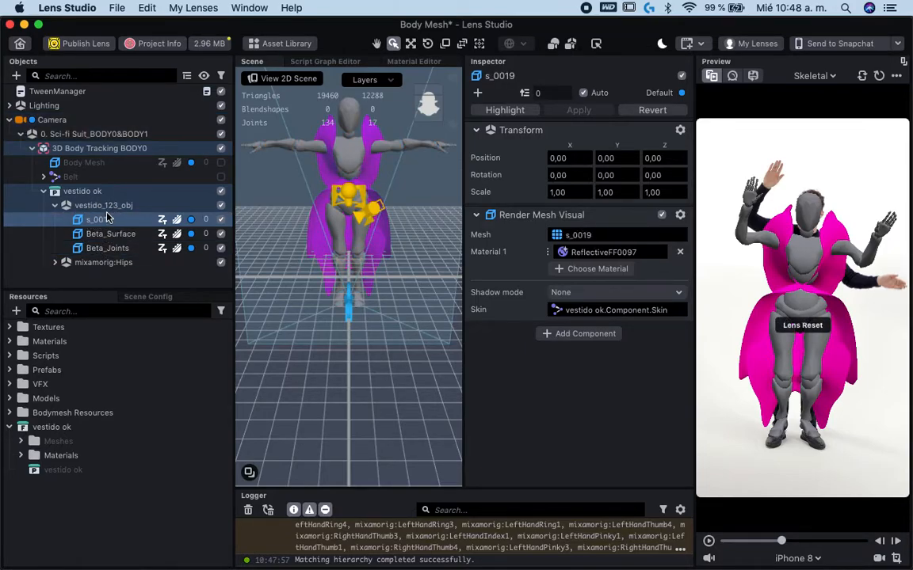
- Turn off automatic render order for s_0019 and Beta_Surface, setting s_0019 to 1 and Beta_Surface to 0
{"action": "left_click", "coordinate": [204, 222]}
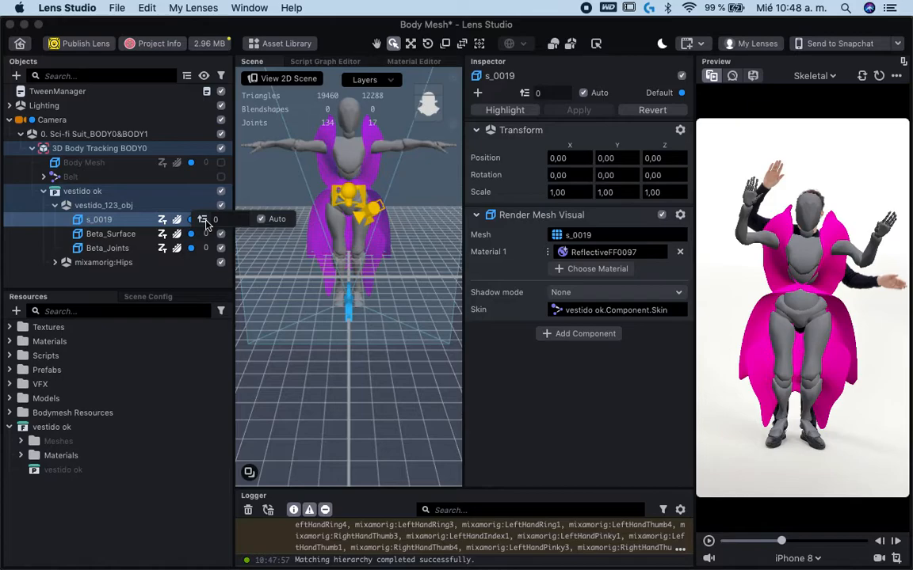
{"action": "left_click", "coordinate": [260, 219]}
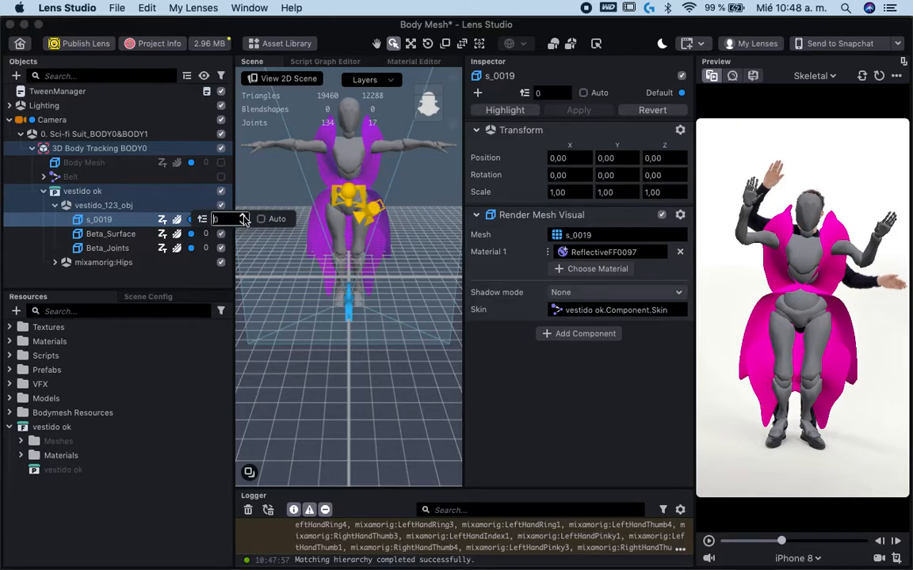
{"action": "left_click", "coordinate": [206, 237]}
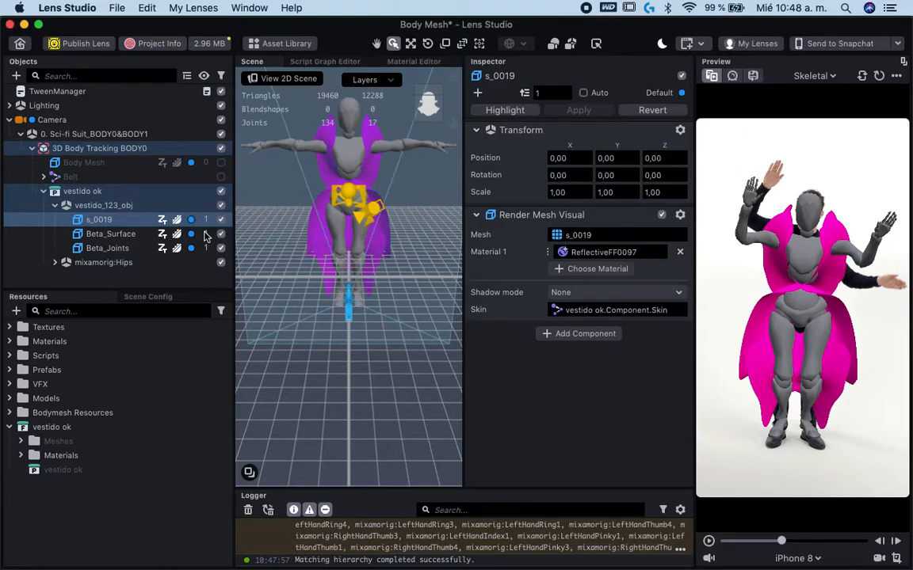
{"action": "left_click", "coordinate": [206, 235]}
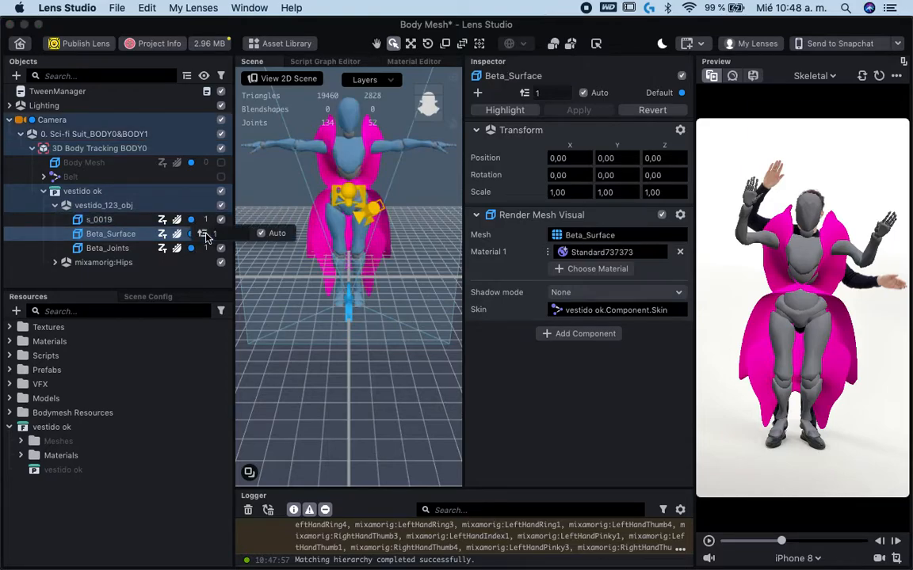
{"action": "left_click", "coordinate": [261, 233]}
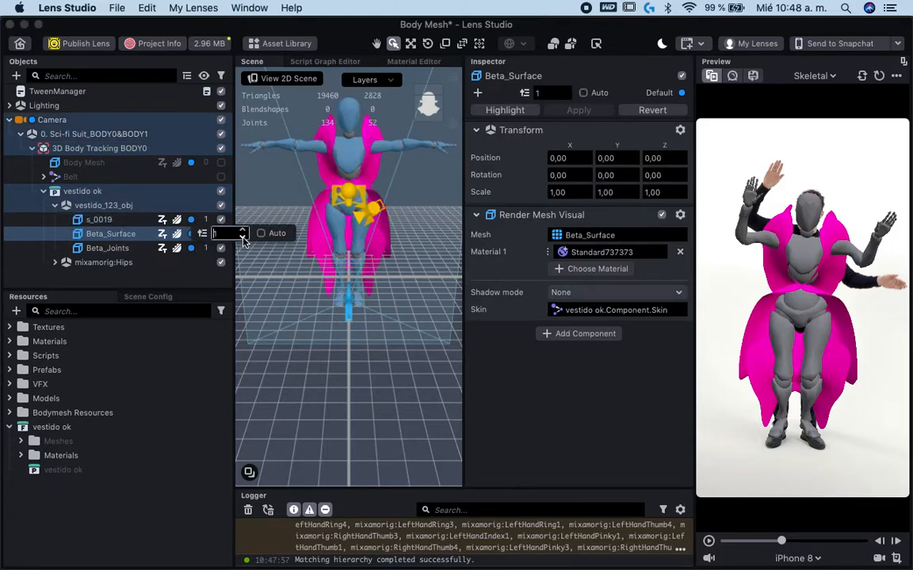
{"action": "left_click", "coordinate": [203, 248]}
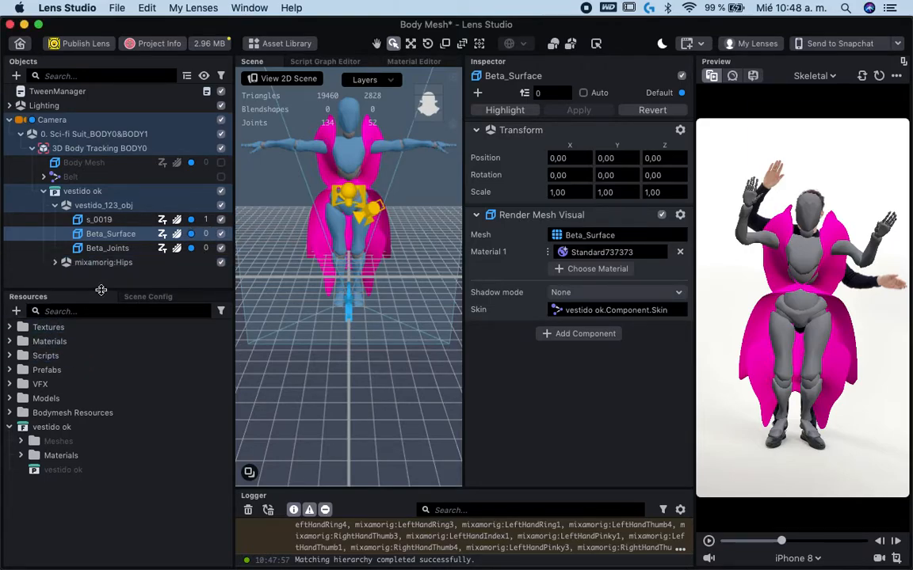
- Set the blend mode of the mannequin's Standard737373 material to Multiply
{"action": "left_click", "coordinate": [24, 456]}
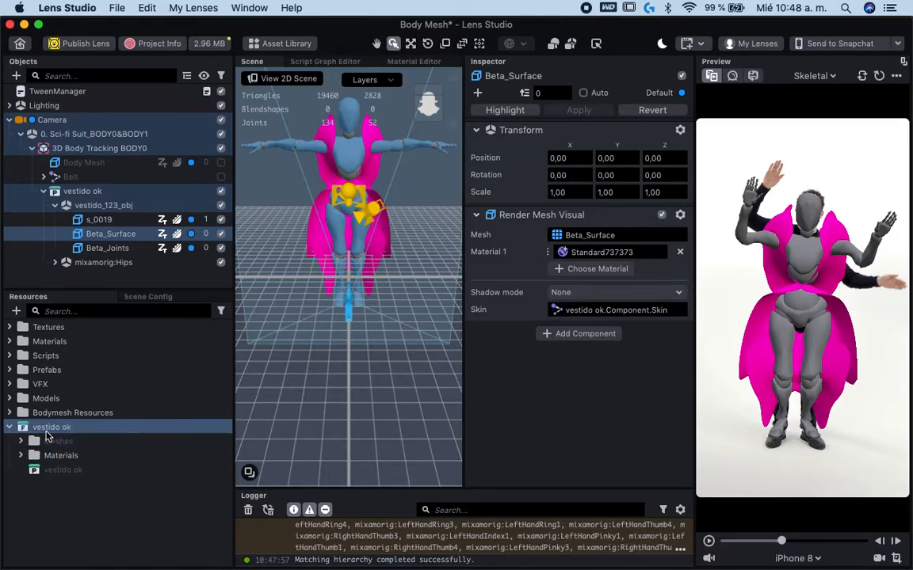
{"action": "left_click", "coordinate": [45, 431]}
{"action": "left_click", "coordinate": [20, 457]}
{"action": "left_click", "coordinate": [79, 471]}
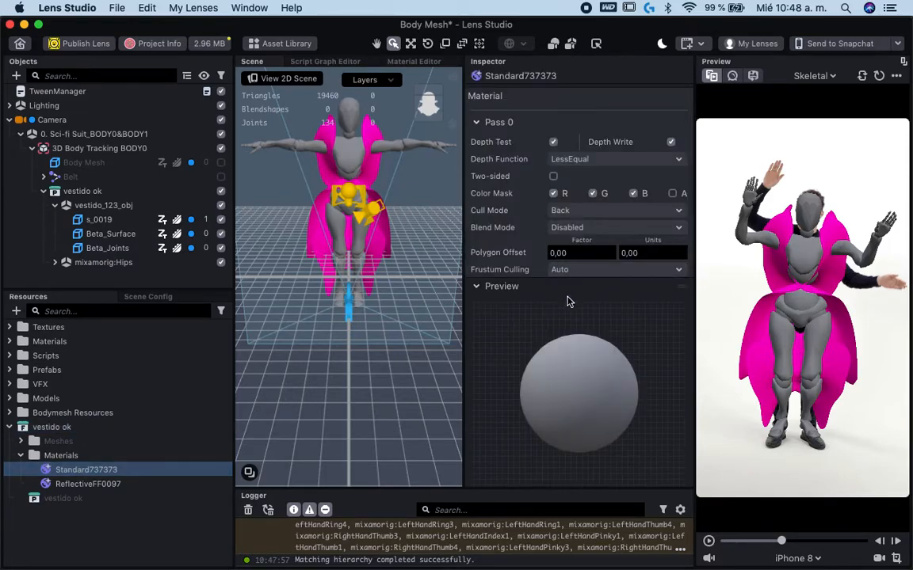
{"action": "scroll", "coordinate": [567, 202], "scroll_direction": "down", "scroll_amount": 3}
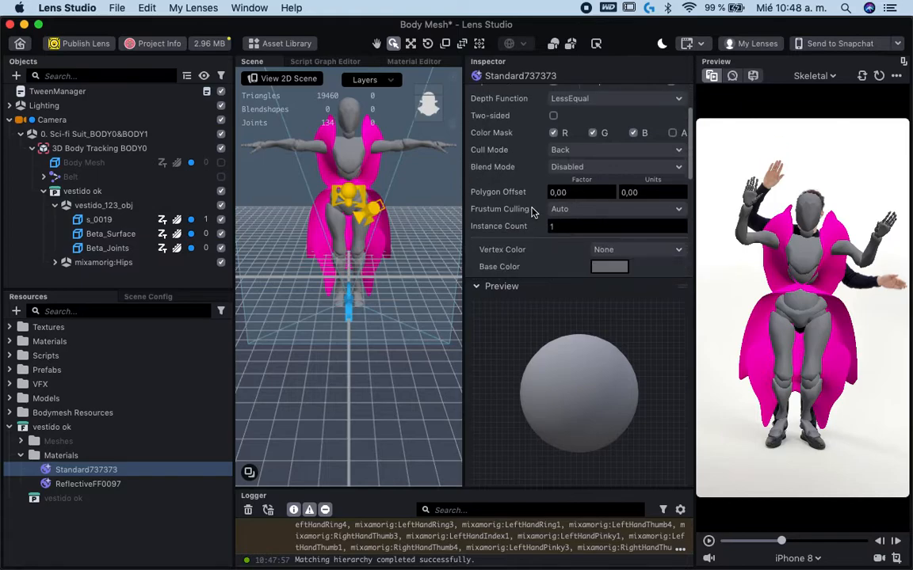
{"action": "left_click", "coordinate": [579, 167]}
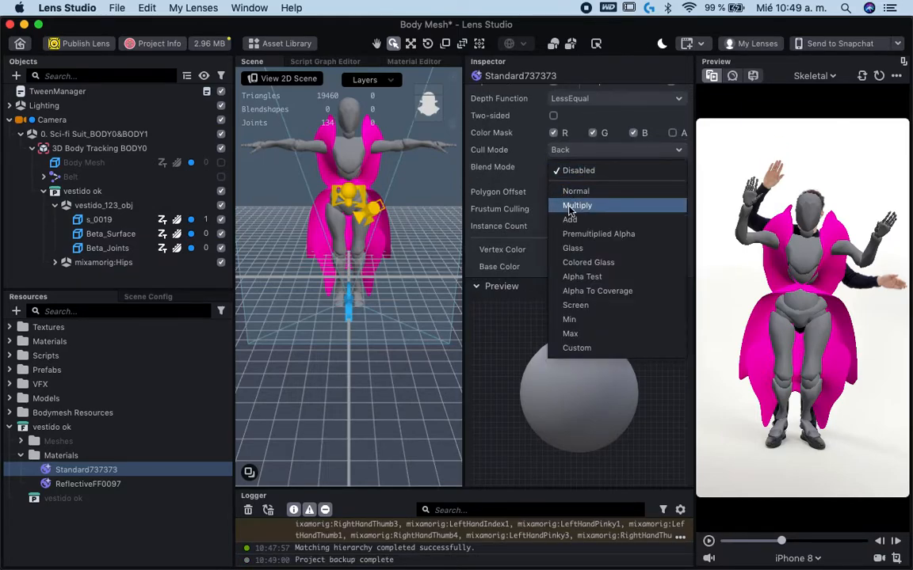
{"action": "left_click", "coordinate": [574, 203]}
- Set the opacity of the Standard737373 material's base color to 0 %
{"action": "scroll", "coordinate": [531, 229], "scroll_direction": "down", "scroll_amount": 3}
{"action": "left_click", "coordinate": [610, 204]}
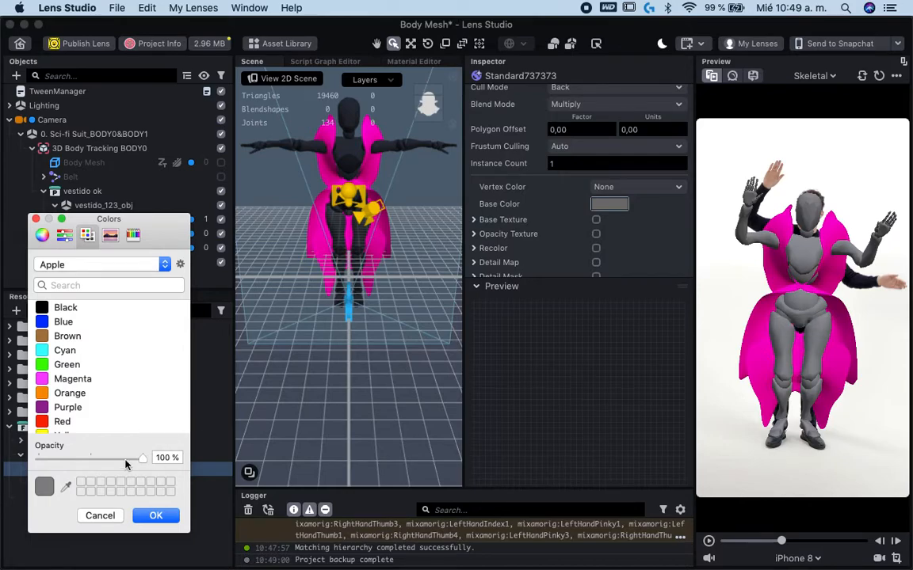
{"action": "left_click_drag", "start_coordinate": [125, 466], "coordinate": [37, 459]}
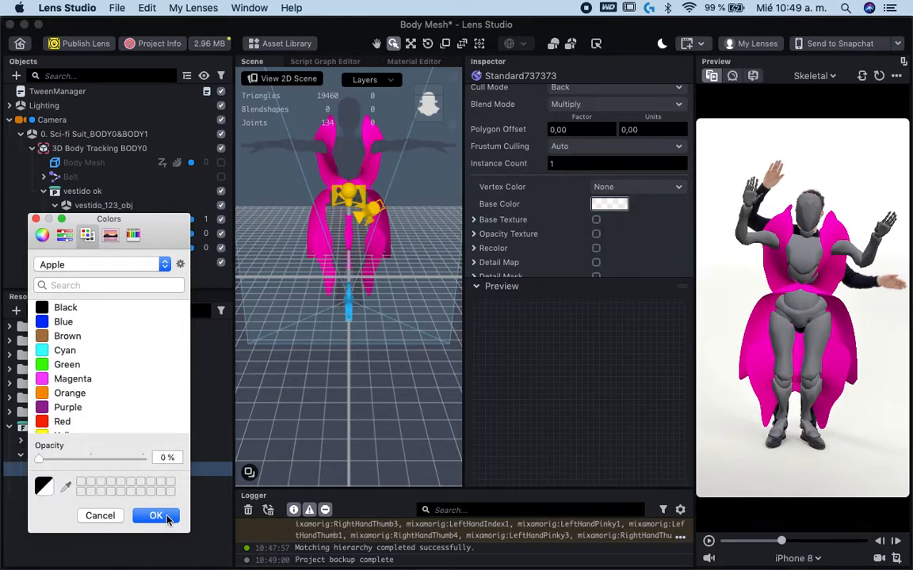
{"action": "left_click", "coordinate": [156, 516]}
- Look through the settings of the dress material ReflectiveFF0097, including its base color and texture options
{"action": "left_click", "coordinate": [103, 482]}
{"action": "scroll", "coordinate": [558, 212], "scroll_direction": "down", "scroll_amount": 1}
{"action": "scroll", "coordinate": [558, 212], "scroll_direction": "down", "scroll_amount": 3}
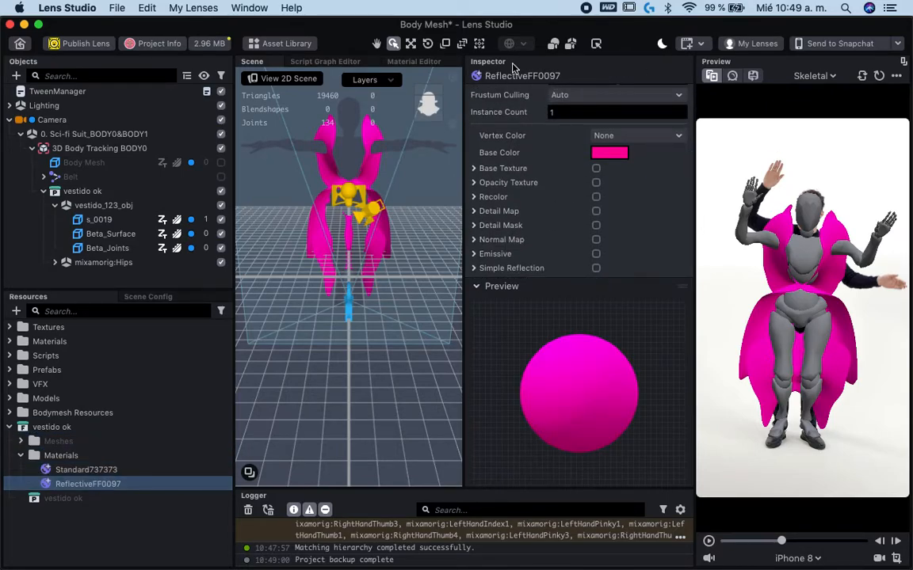
{"action": "left_click_drag", "start_coordinate": [491, 64], "coordinate": [741, 64]}
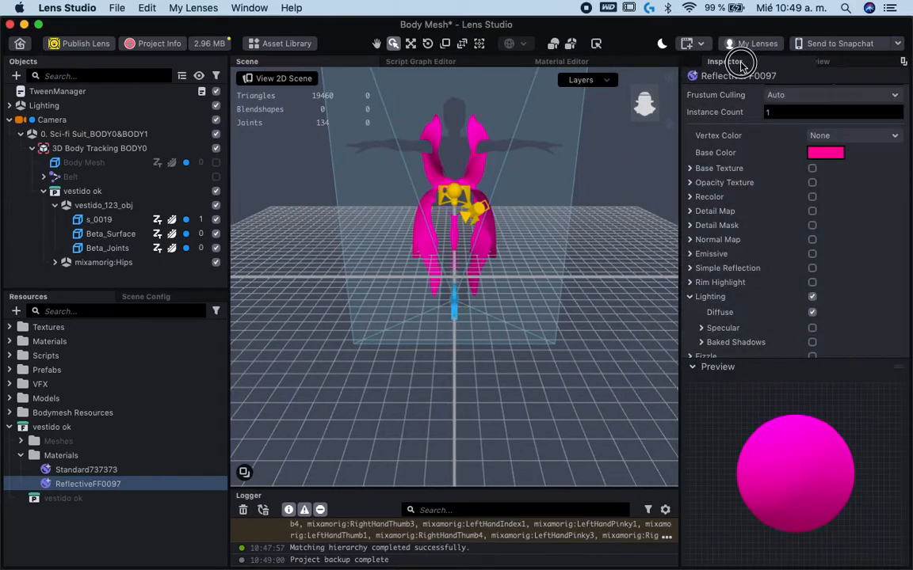
{"action": "left_click", "coordinate": [820, 63]}
{"action": "left_click", "coordinate": [765, 63]}
{"action": "left_click", "coordinate": [816, 63]}
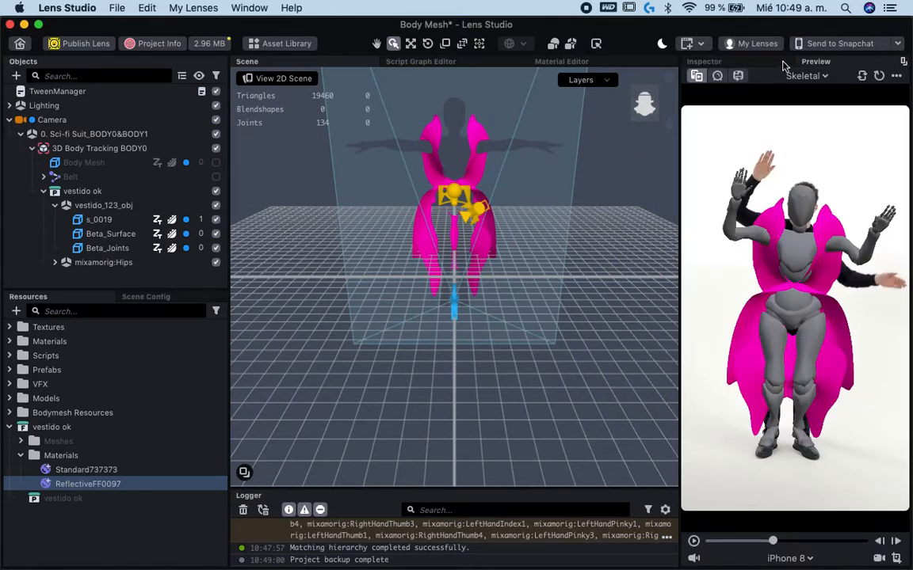
{"action": "left_click", "coordinate": [704, 62]}
{"action": "left_click_drag", "start_coordinate": [669, 64], "coordinate": [537, 68]}
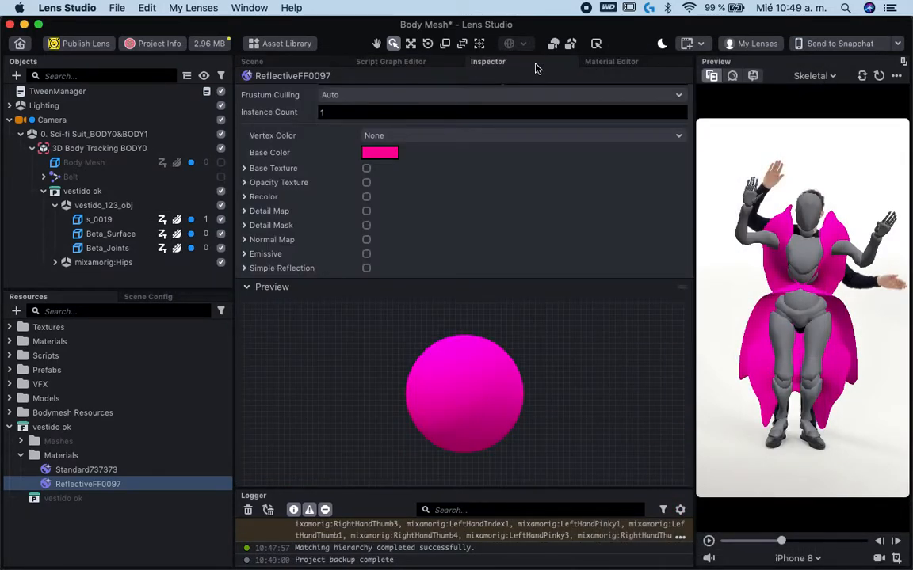
{"action": "left_click_drag", "start_coordinate": [532, 67], "coordinate": [648, 115]}
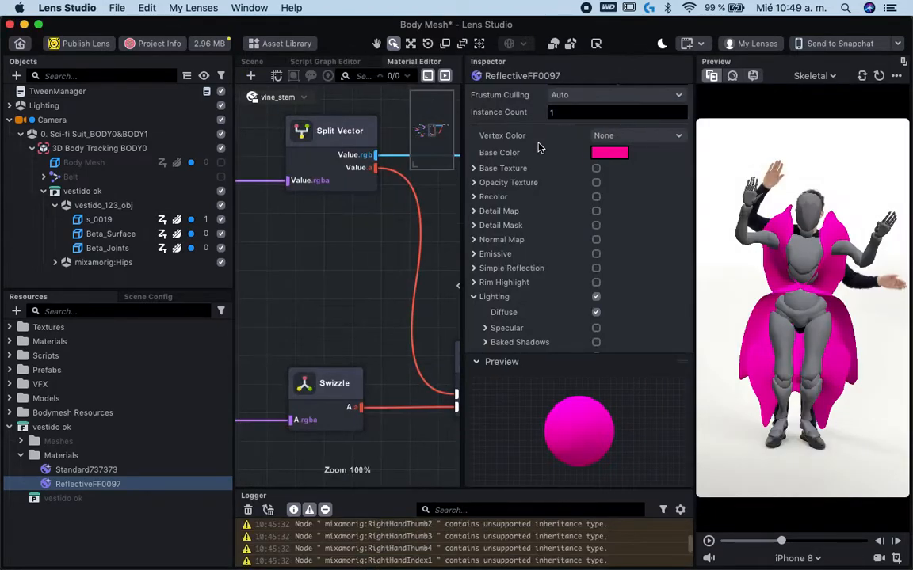
- Show the 3D scene, enable Specular lighting on the dress material and set its texture UV to Mesh UV 1
{"action": "left_click", "coordinate": [252, 63]}
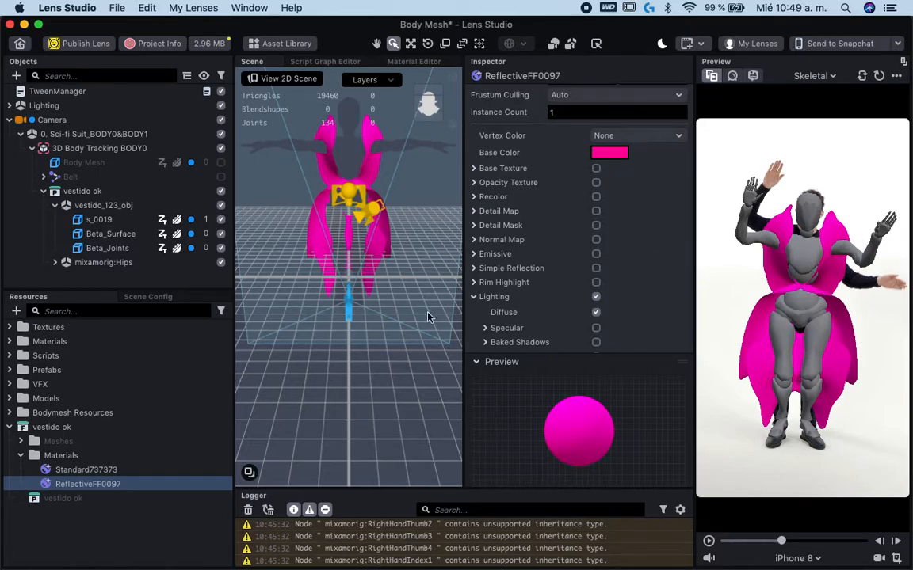
{"action": "scroll", "coordinate": [529, 251], "scroll_direction": "down", "scroll_amount": 3}
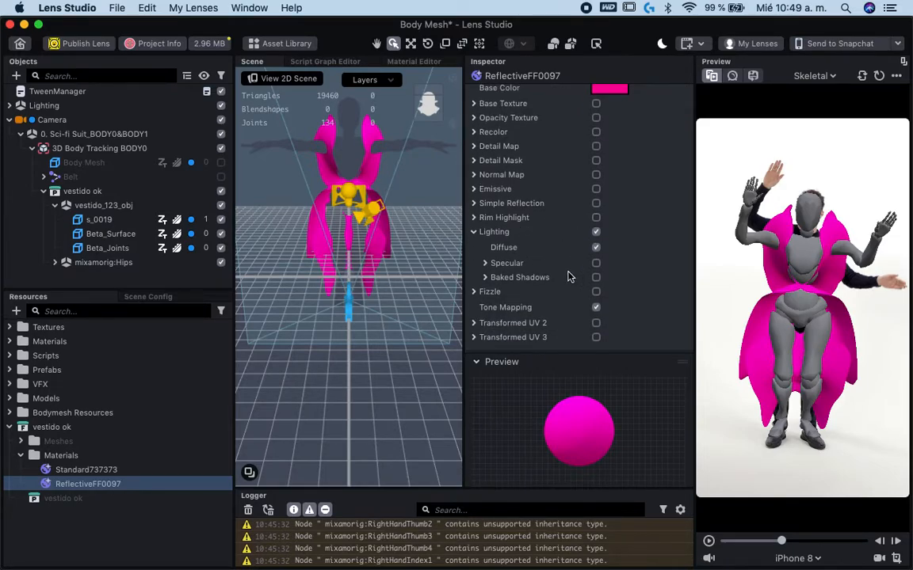
{"action": "left_click", "coordinate": [596, 263]}
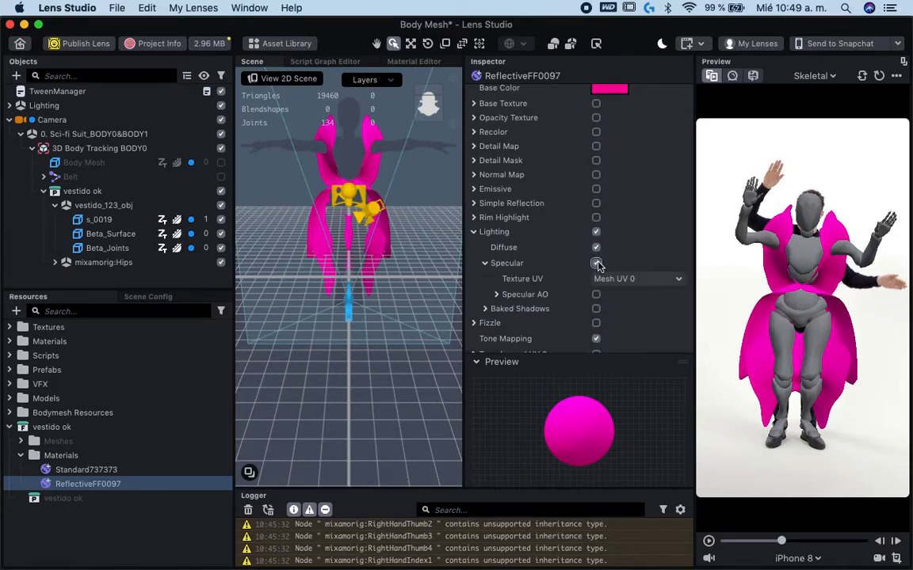
{"action": "scroll", "coordinate": [598, 295], "scroll_direction": "down", "scroll_amount": 2}
{"action": "left_click", "coordinate": [612, 284]}
{"action": "left_click", "coordinate": [614, 294]}
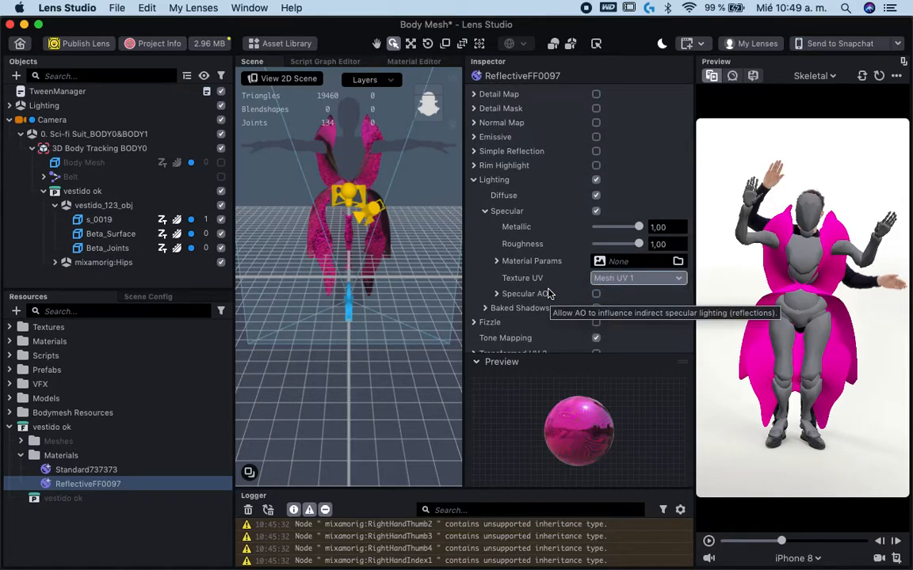
{"action": "scroll", "coordinate": [335, 136], "scroll_direction": "up", "scroll_amount": 5}
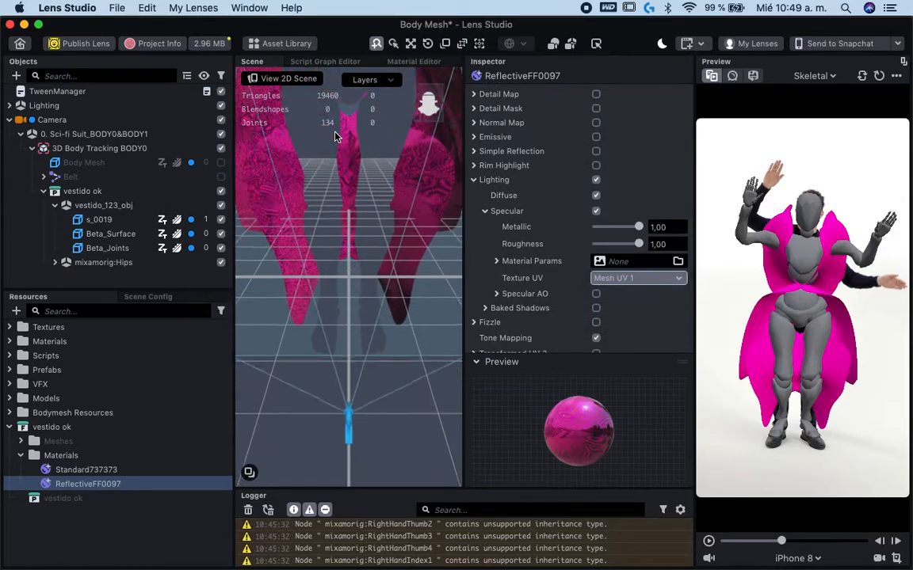
{"action": "scroll", "coordinate": [357, 184], "scroll_direction": "down", "scroll_amount": 5}
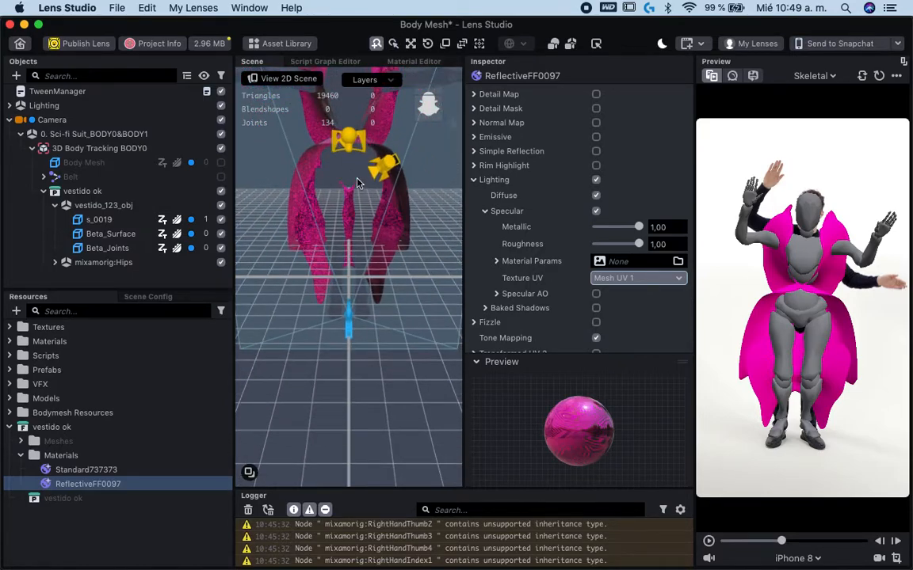
- Enable Rim Highlight on the dress material, with intensity 1,525 and exponent 4,576
{"action": "scroll", "coordinate": [357, 184], "scroll_direction": "up", "scroll_amount": 2}
{"action": "scroll", "coordinate": [583, 201], "scroll_direction": "up", "scroll_amount": 3}
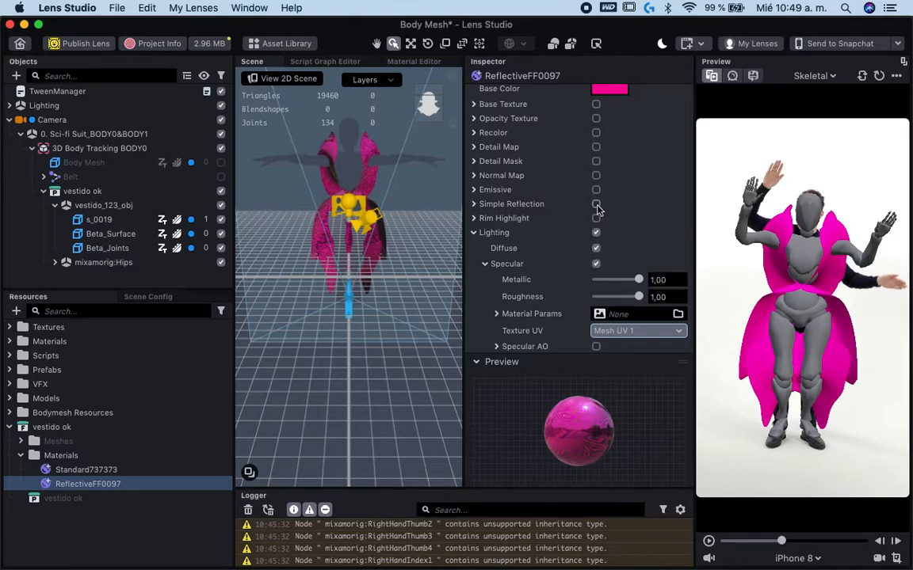
{"action": "left_click", "coordinate": [596, 205]}
{"action": "left_click", "coordinate": [596, 205]}
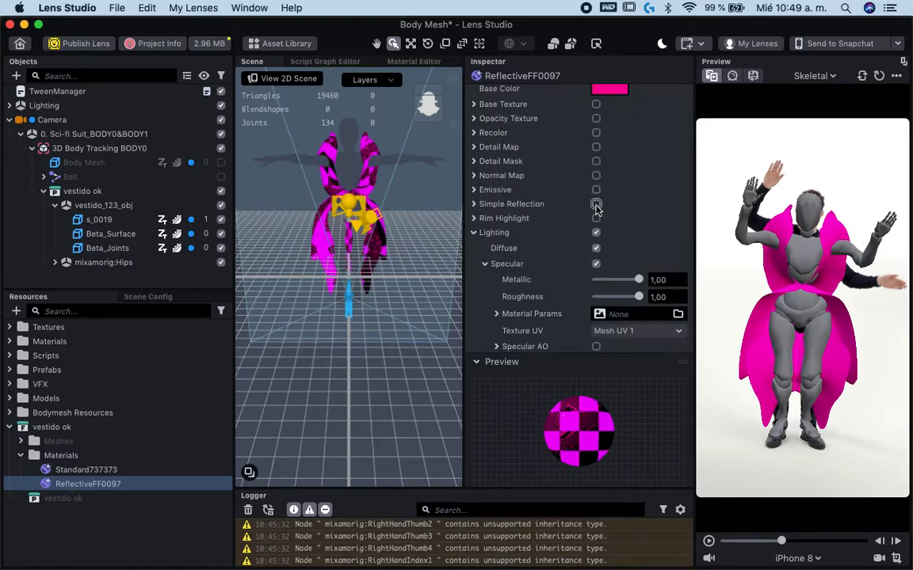
{"action": "left_click", "coordinate": [596, 219]}
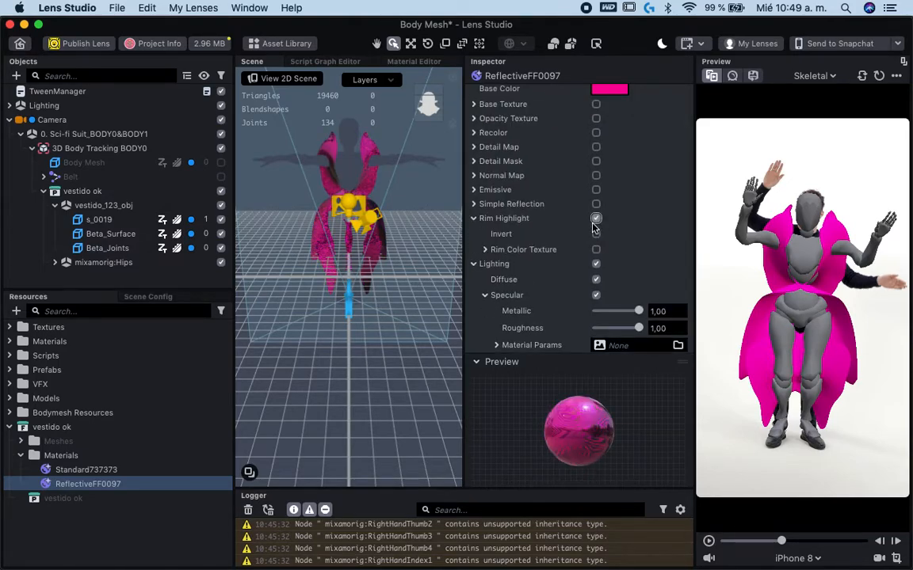
{"action": "mouse_move", "coordinate": [600, 269]}
{"action": "left_mouse_down"}
{"action": "mouse_move", "coordinate": [616, 269]}
{"action": "mouse_move", "coordinate": [602, 251]}
{"action": "left_mouse_up"}
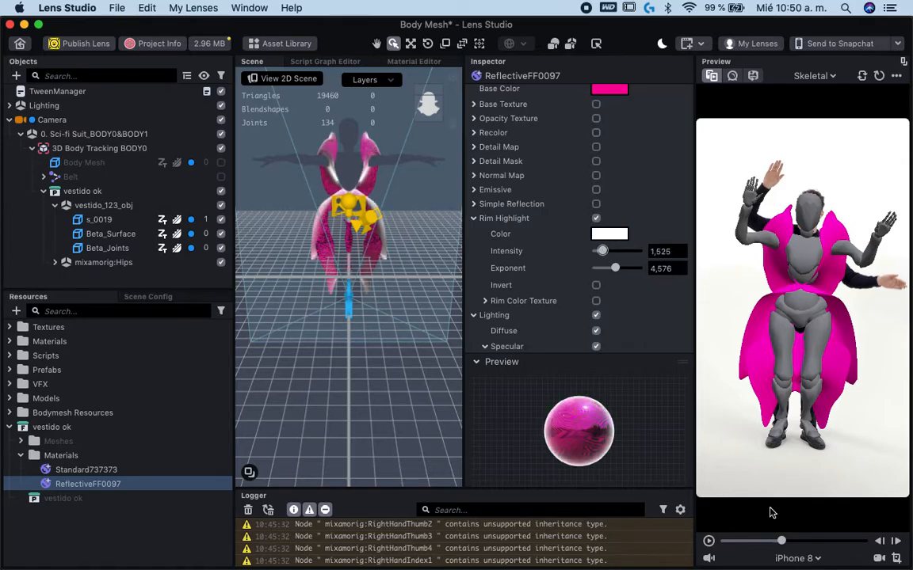
- Play the lens preview on the Skeletal clip and on the custom video 12333 to check the dress on moving bodies
{"action": "left_click", "coordinate": [710, 542]}
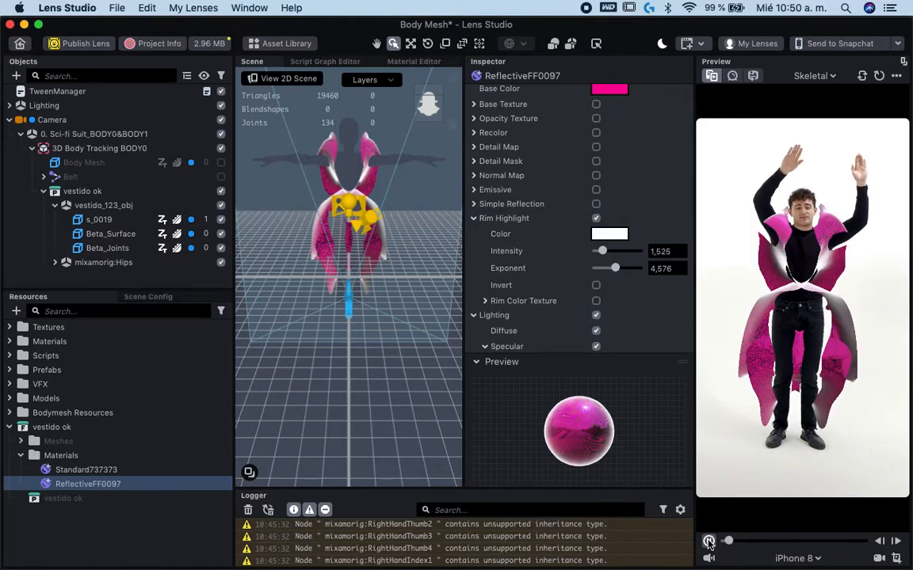
{"action": "left_click", "coordinate": [709, 542]}
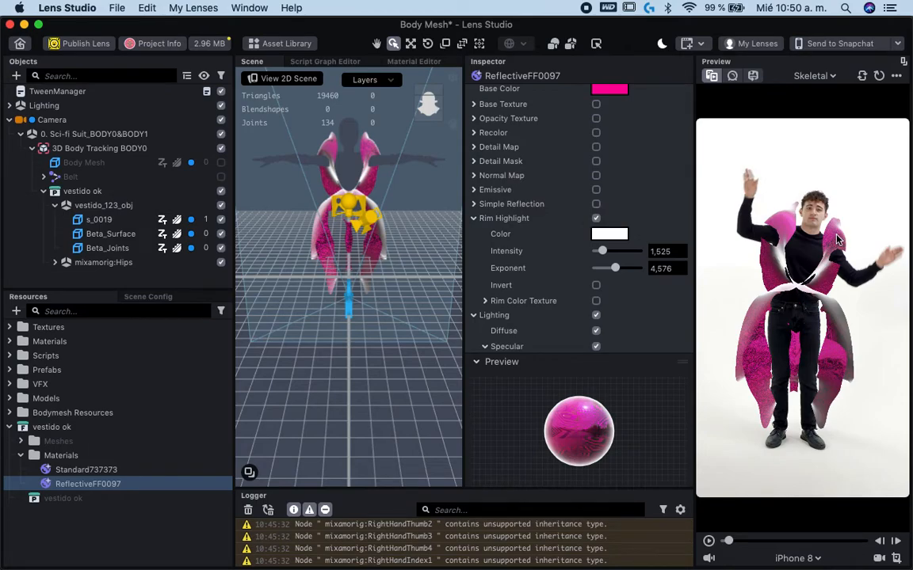
{"action": "left_click", "coordinate": [814, 77]}
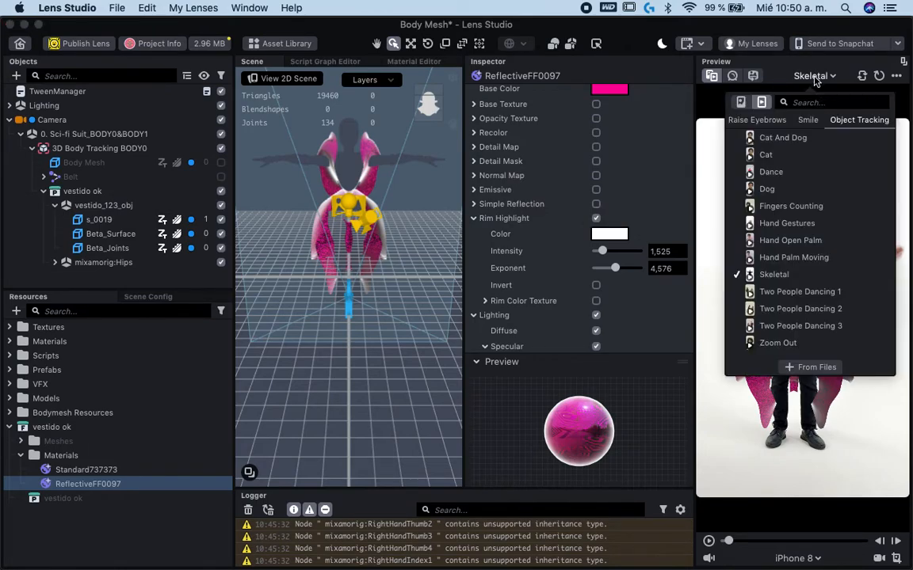
{"action": "scroll", "coordinate": [762, 175], "scroll_direction": "up", "scroll_amount": 15}
{"action": "left_click", "coordinate": [767, 149]}
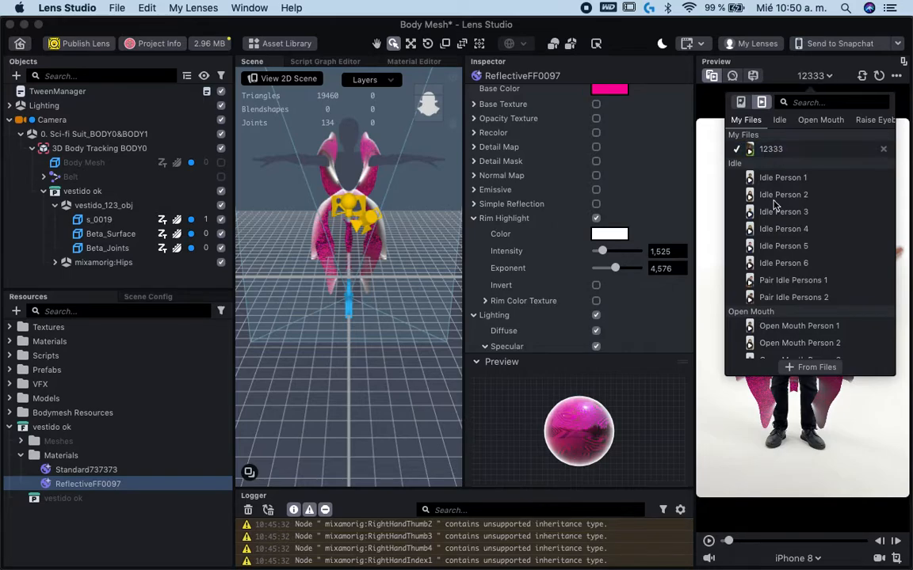
{"action": "left_click", "coordinate": [708, 541]}
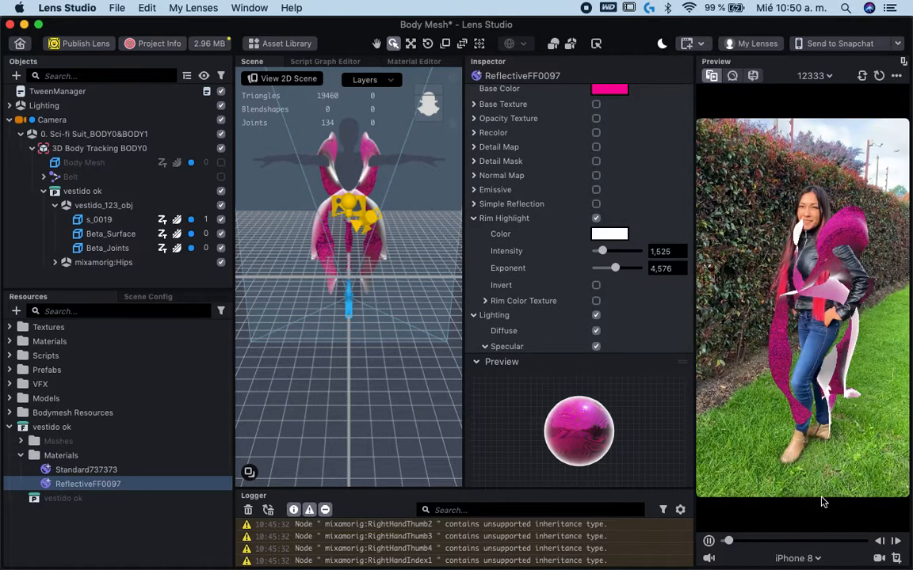
{"action": "left_click", "coordinate": [709, 542]}
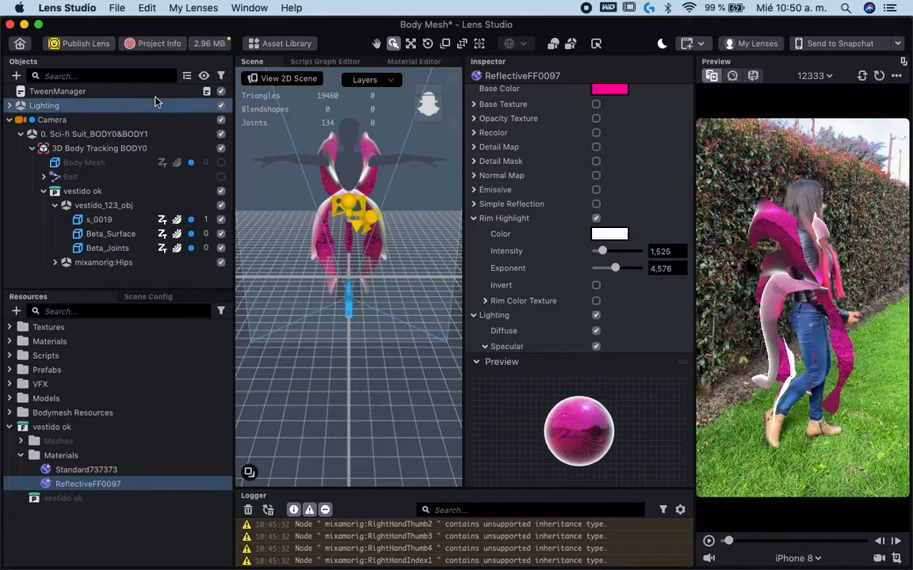
- Switch to QuickTime Player and play the two demo recordings of the pink and purple dress lenses
{"action": "left_click", "coordinate": [205, 43]}
{"action": "left_click", "coordinate": [262, 141]}
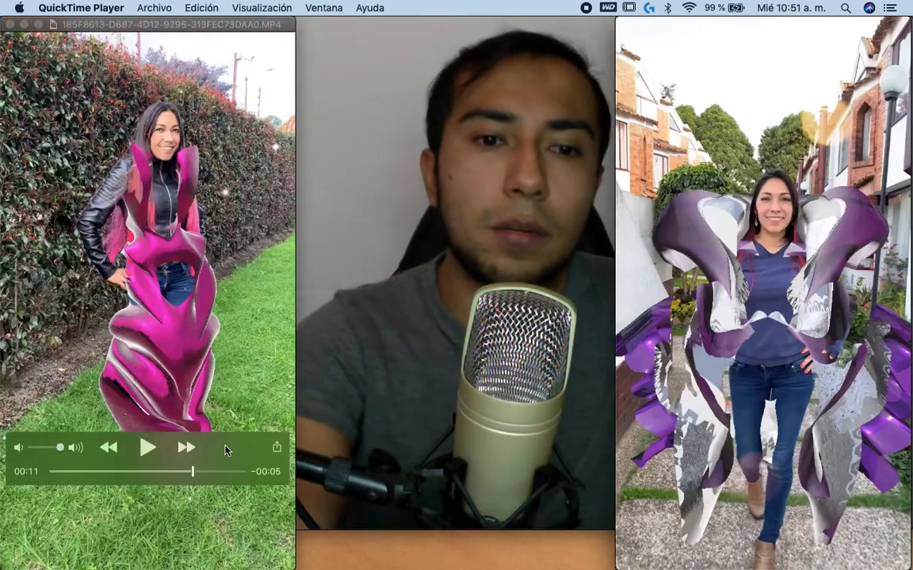
{"action": "left_click", "coordinate": [149, 450]}
{"action": "left_click", "coordinate": [763, 450]}
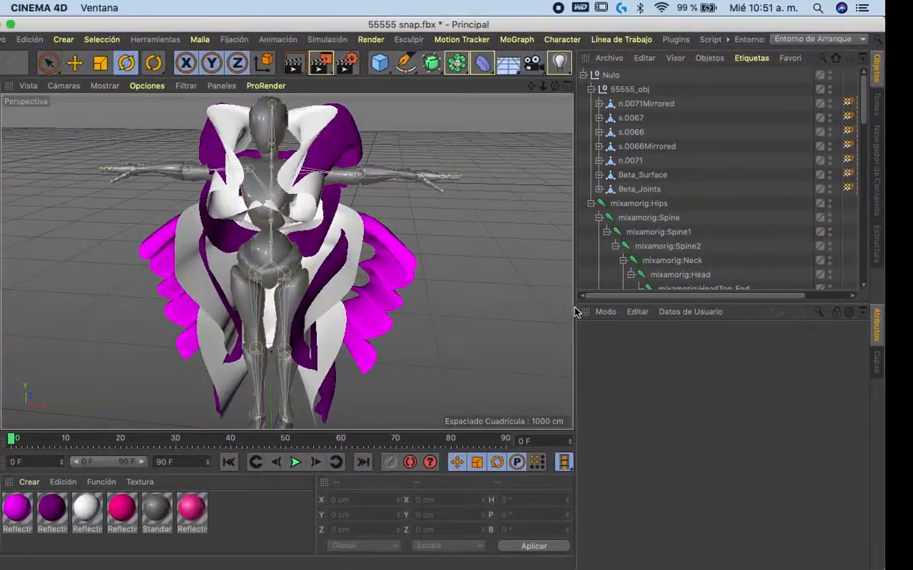
- Switch to Chrome and view the Aumentados YouTube channel and the two creators' Instagram profiles
{"action": "key", "text": "ctrl+Left"}
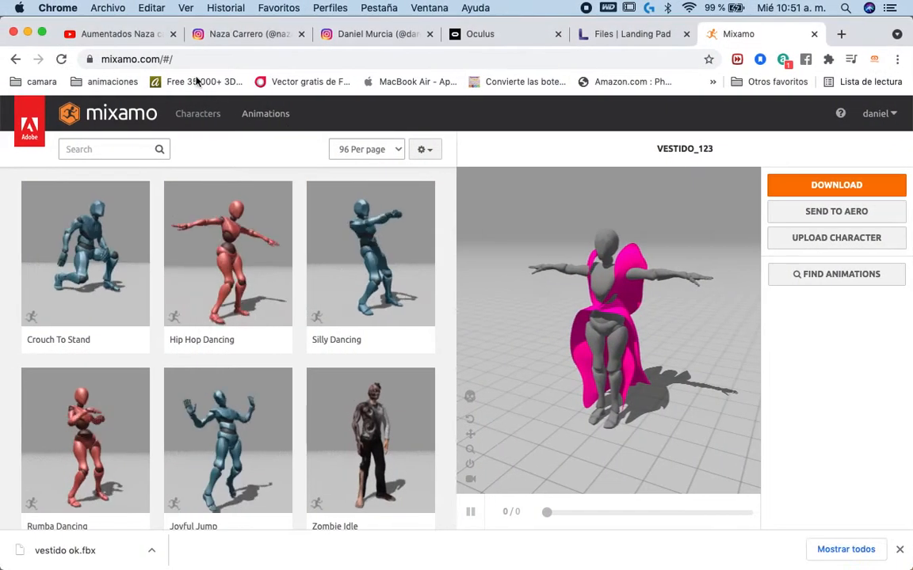
{"action": "left_click", "coordinate": [119, 34]}
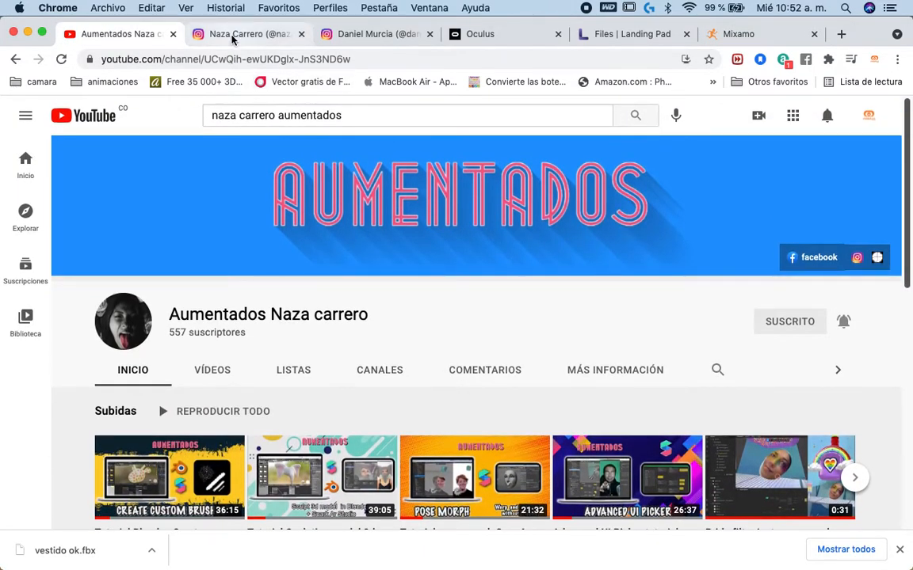
{"action": "left_click", "coordinate": [232, 37]}
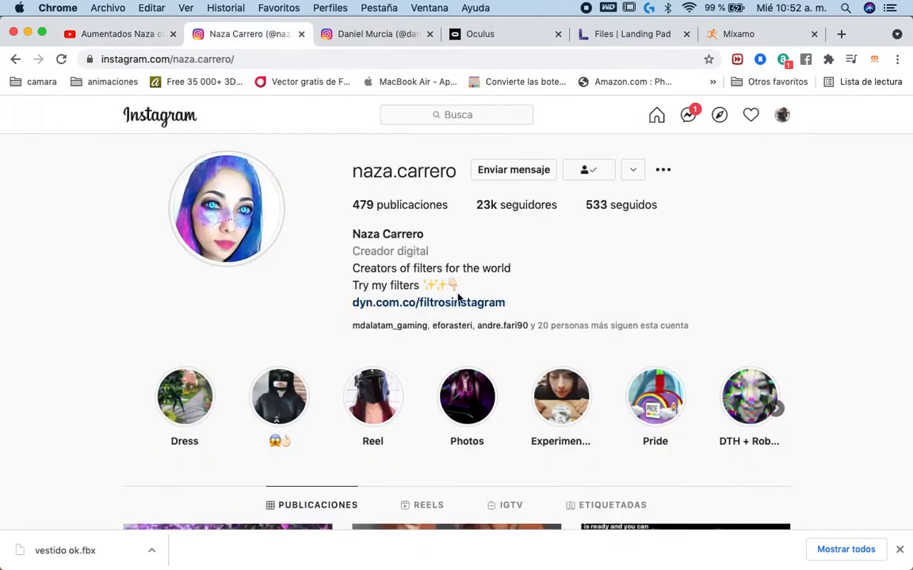
{"action": "left_click", "coordinate": [379, 41]}
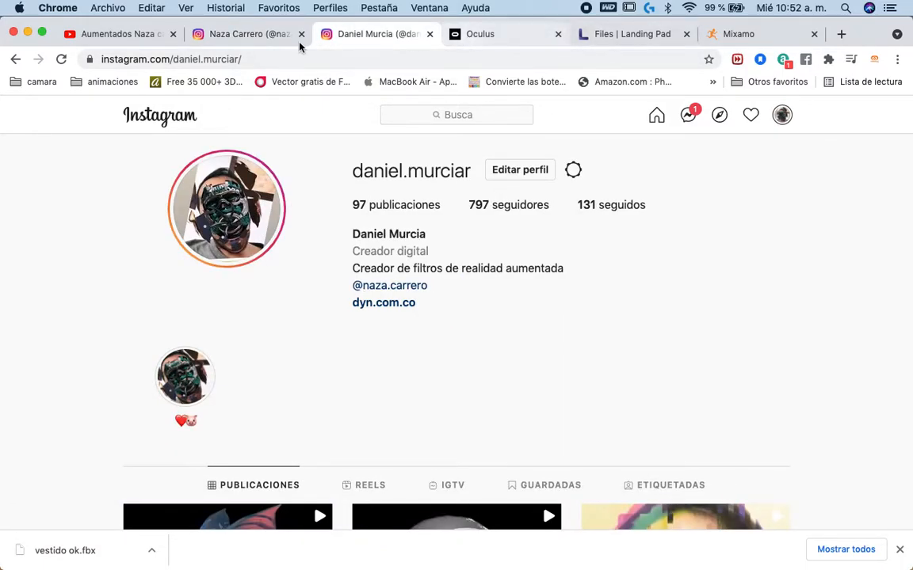
{"action": "left_click", "coordinate": [123, 35]}
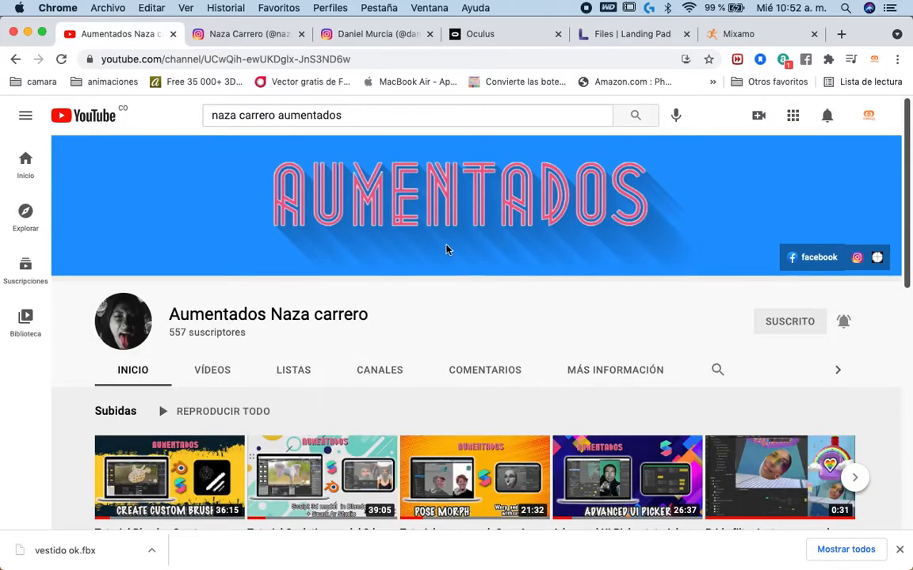